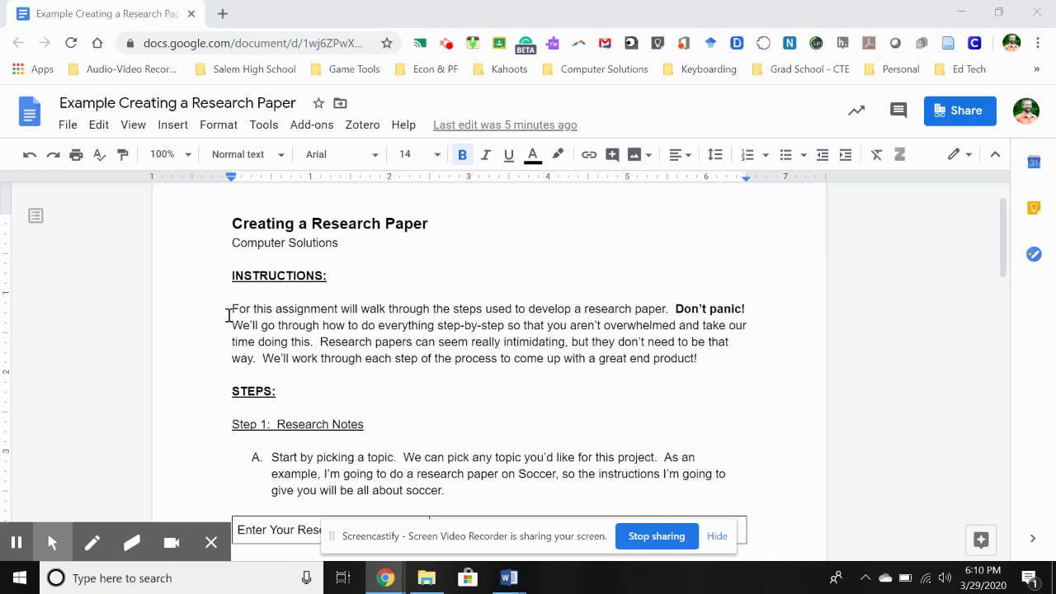
Step: Enter "History of Soccer" as the research topic in the topic table of Step 1
scroll(317, 335, down, 1)
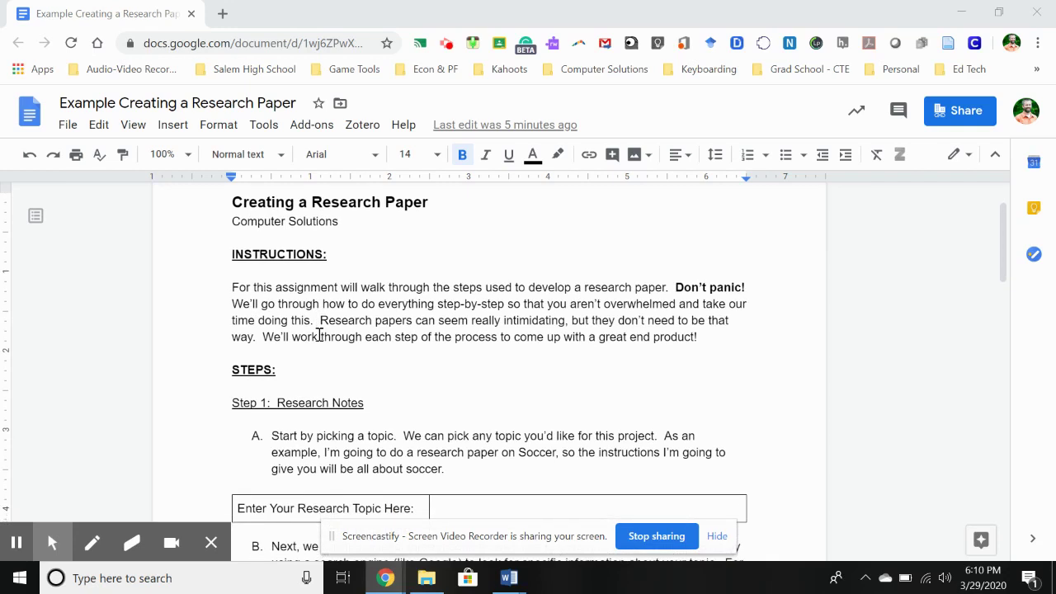
scroll(319, 335, down, 1)
scroll(320, 334, down, 1)
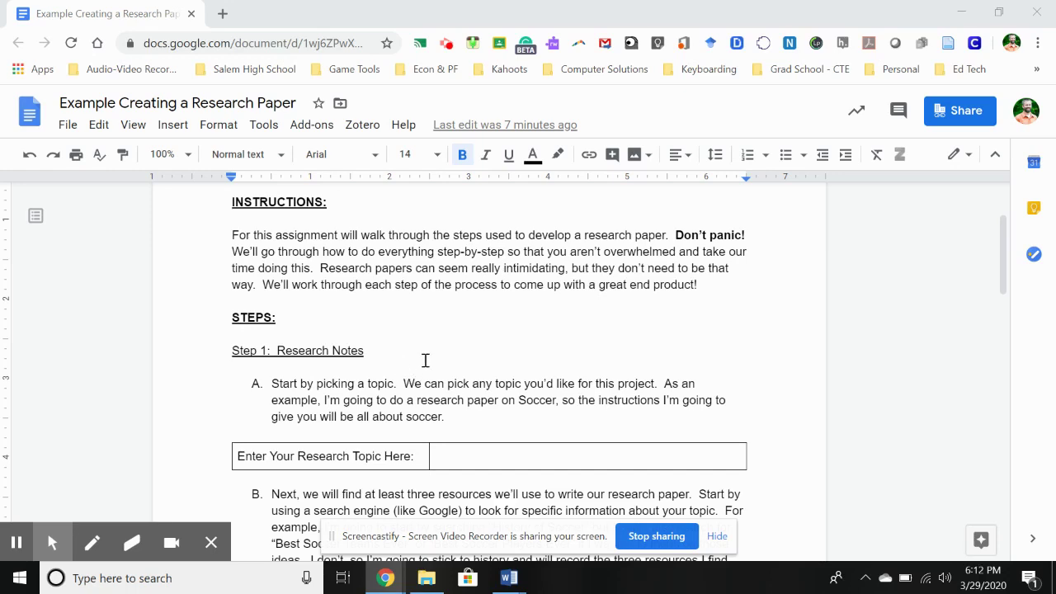
scroll(424, 360, down, 1)
scroll(424, 360, down, 3)
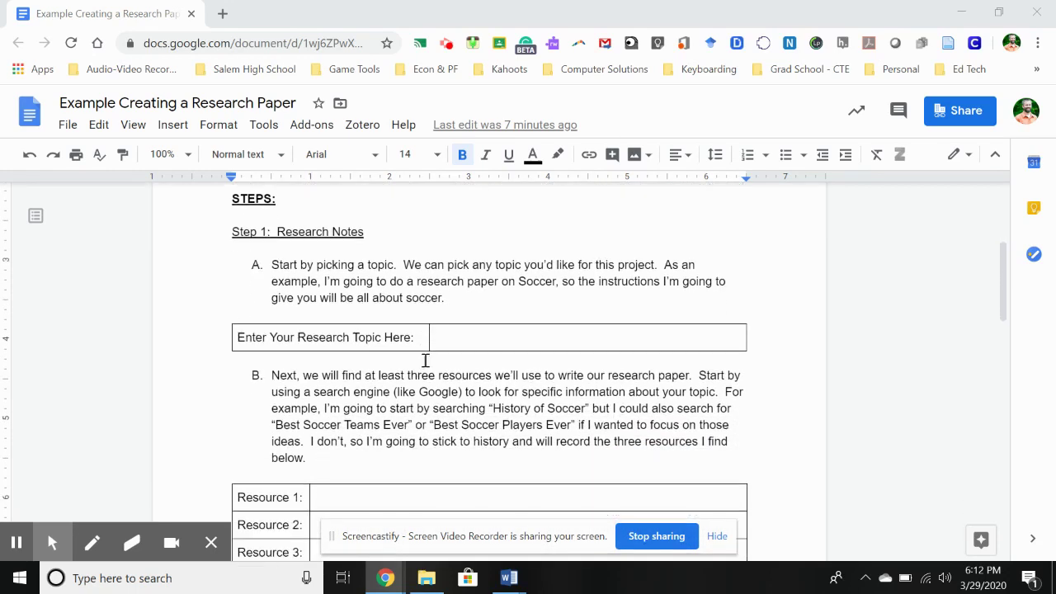
scroll(424, 360, down, 1)
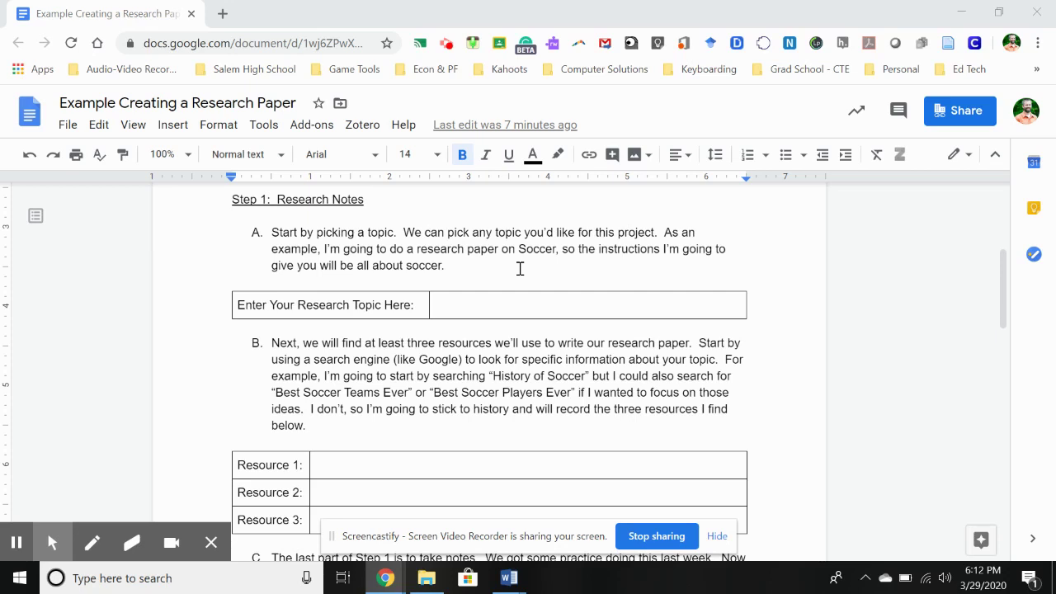
click(483, 299)
text(Hi)
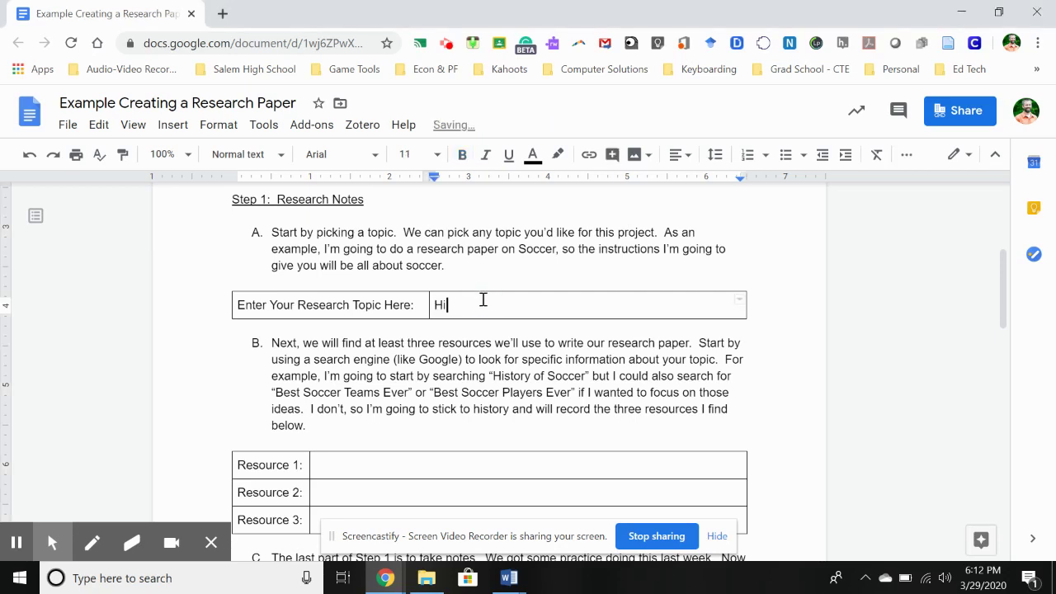
text(story of Soccer)
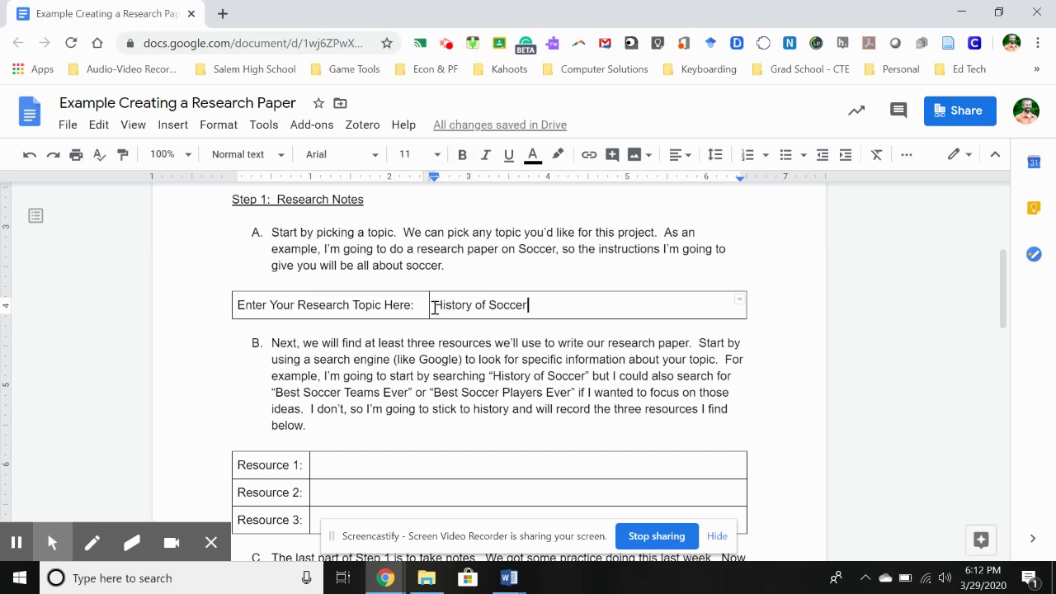
Step: Make the "History of Soccer" topic text bold
drag(432, 304, 579, 296)
key(ctrl+b)
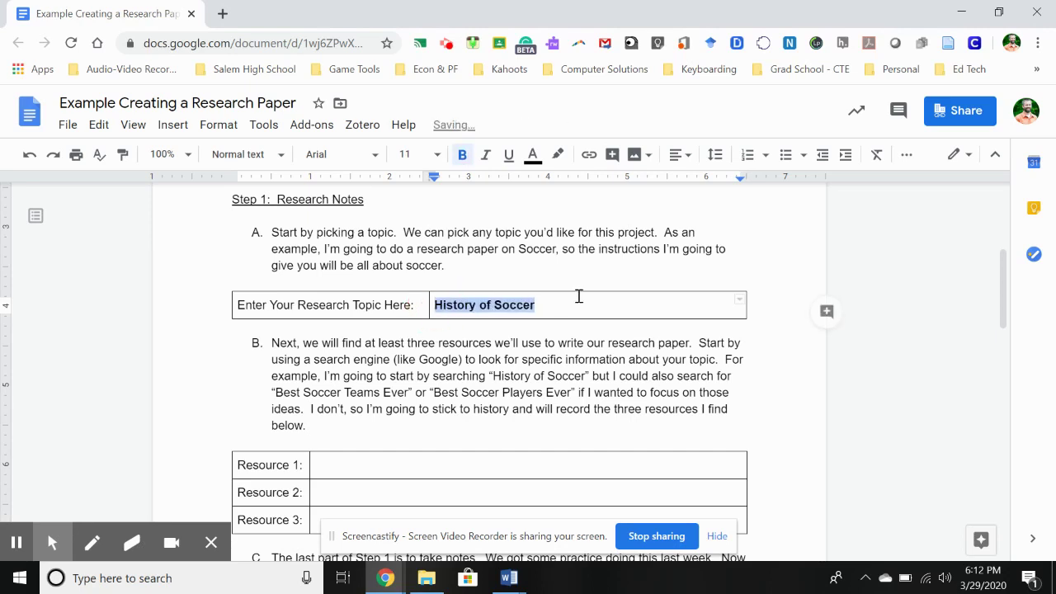
click(609, 309)
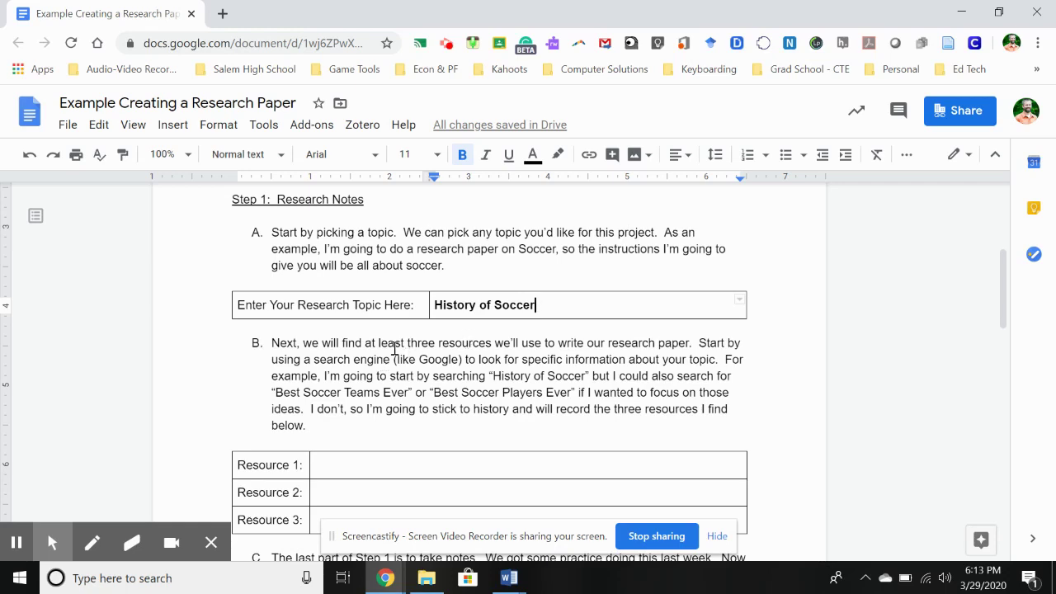
Step: Place the text cursor in the empty Resource 1 cell of the resources table under part B
scroll(392, 355, down, 1)
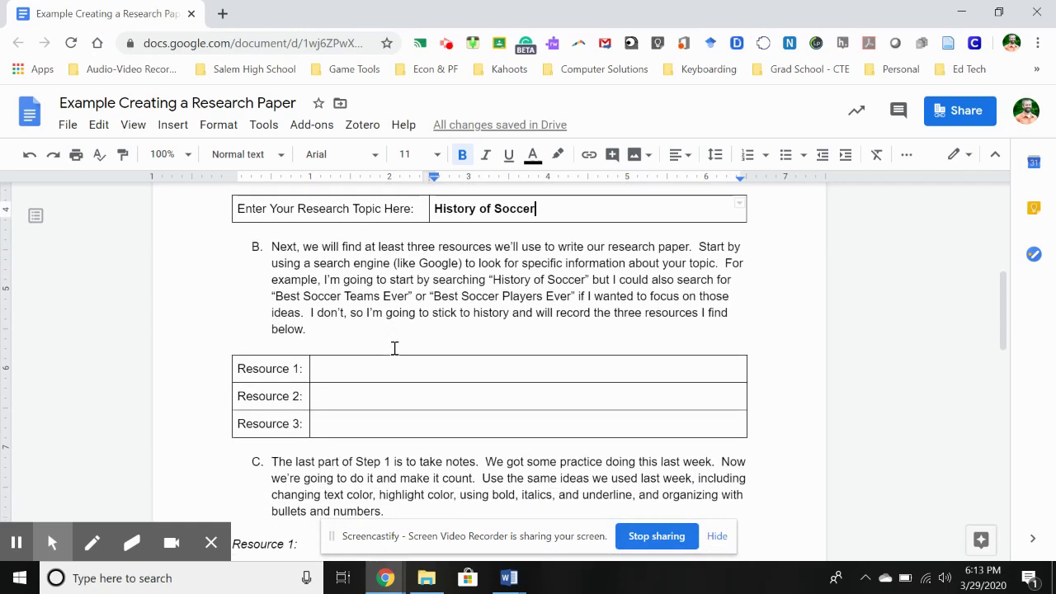
scroll(395, 348, down, 1)
scroll(394, 348, down, 1)
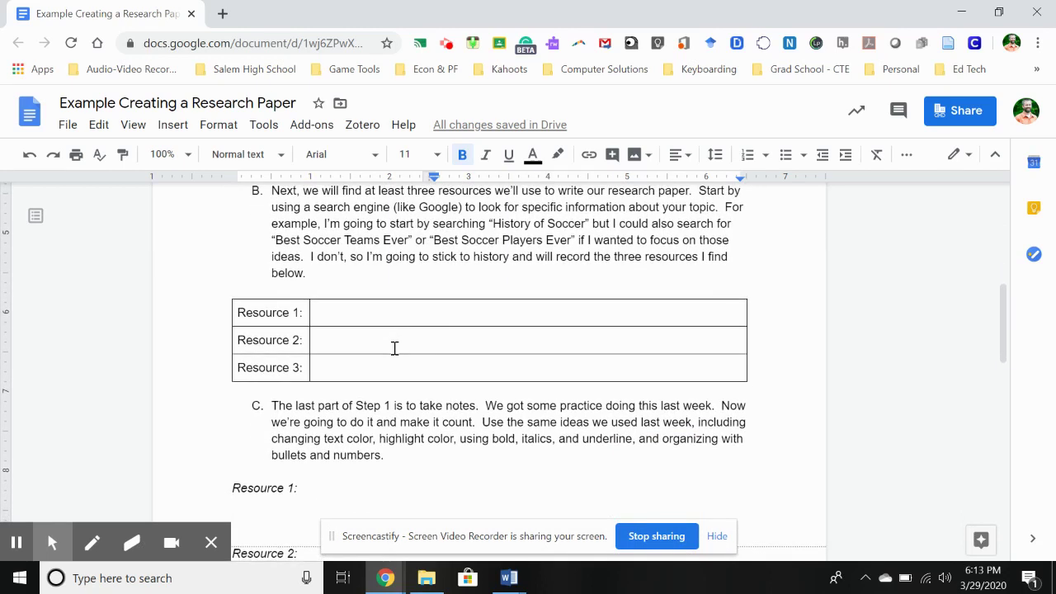
scroll(395, 348, down, 1)
scroll(395, 349, up, 1)
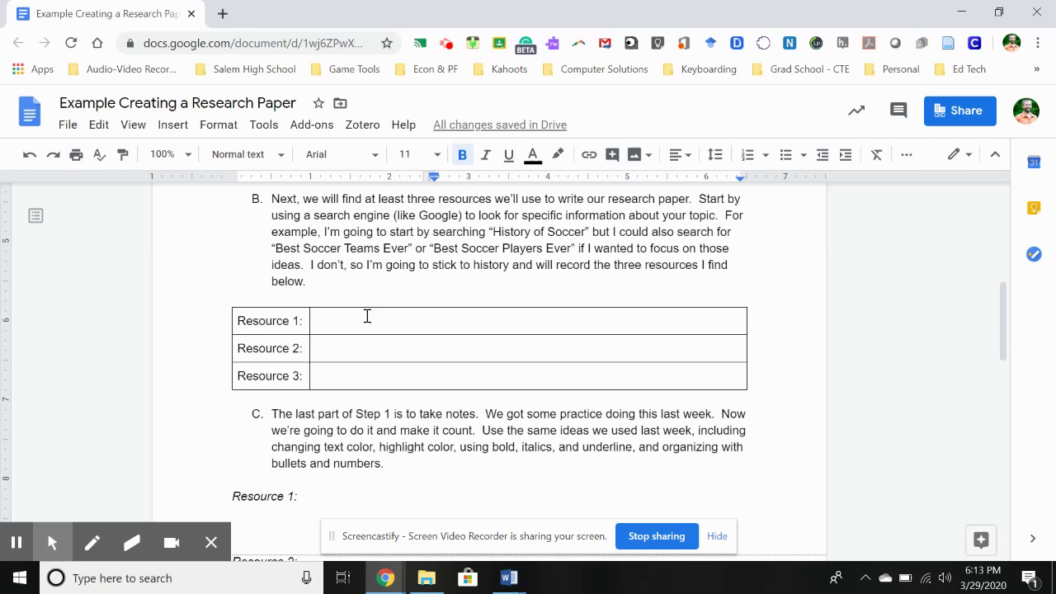
click(363, 319)
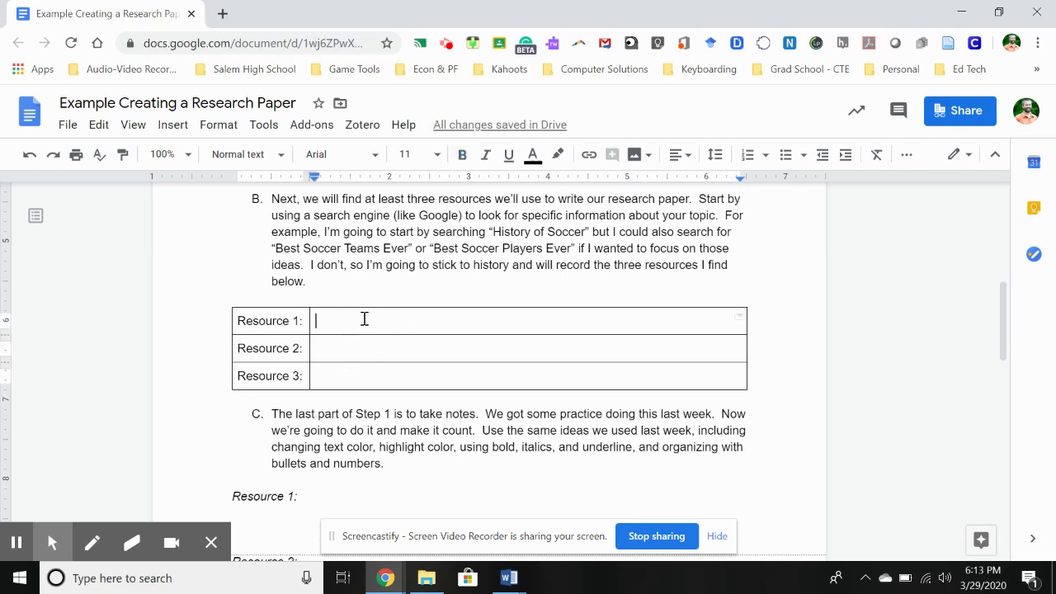
Step: Search Google for "History of soccer" in a new browser tab
click(223, 15)
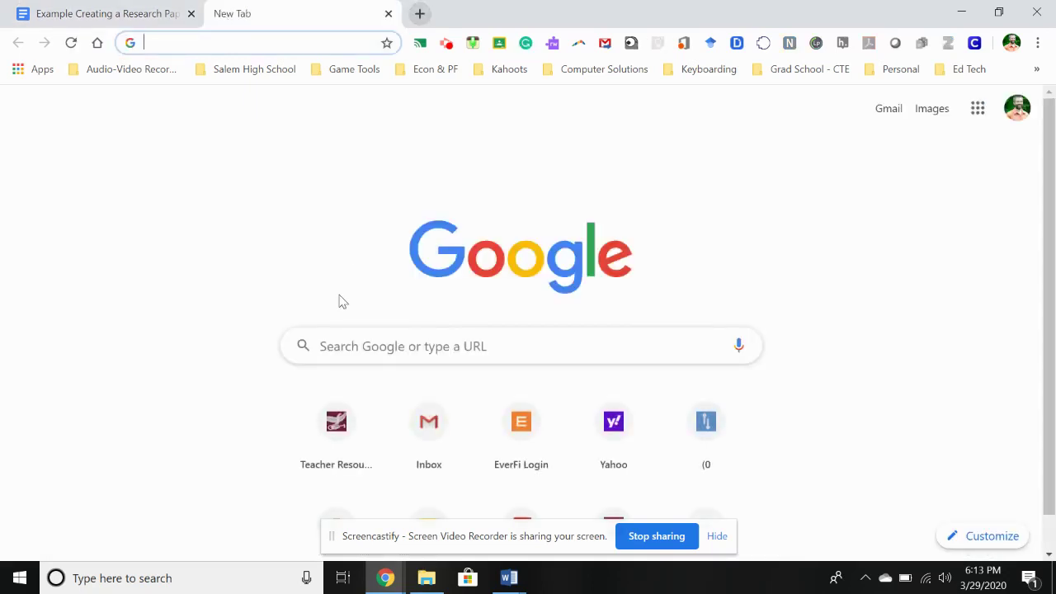
click(372, 341)
text(History of socc)
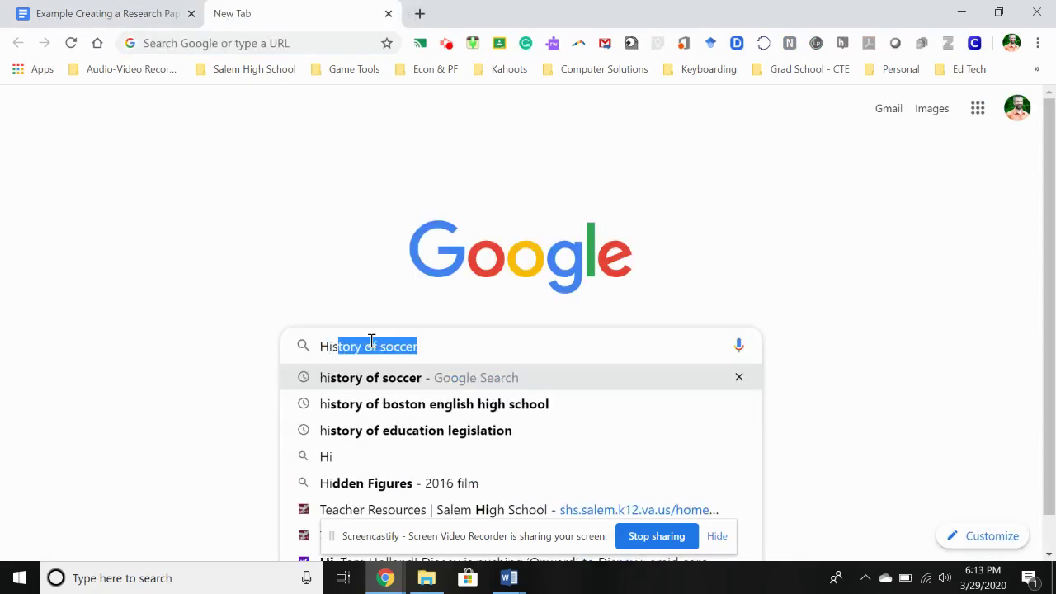
text(er)
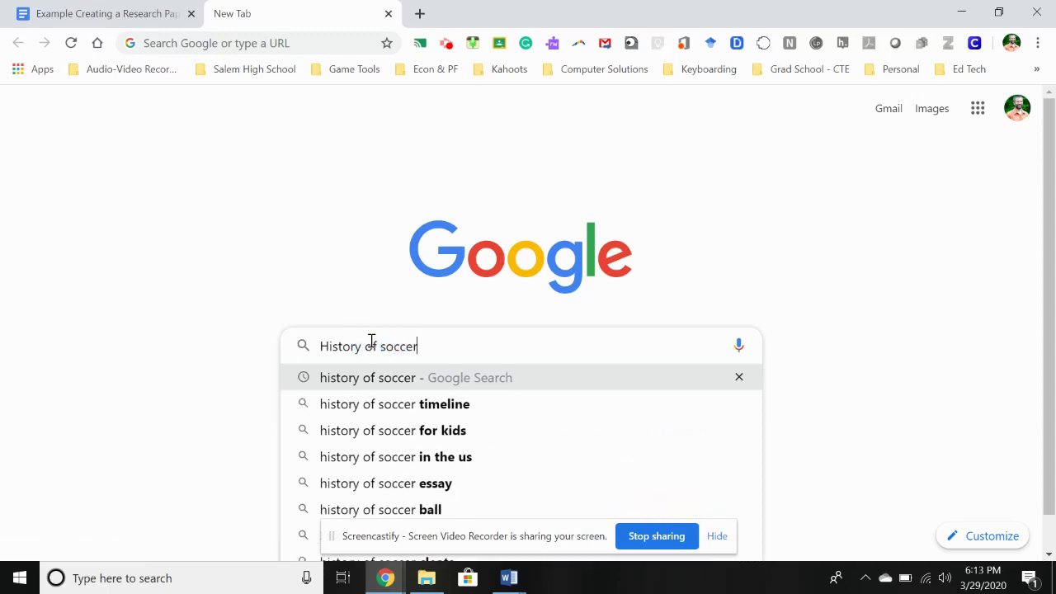
key(Return)
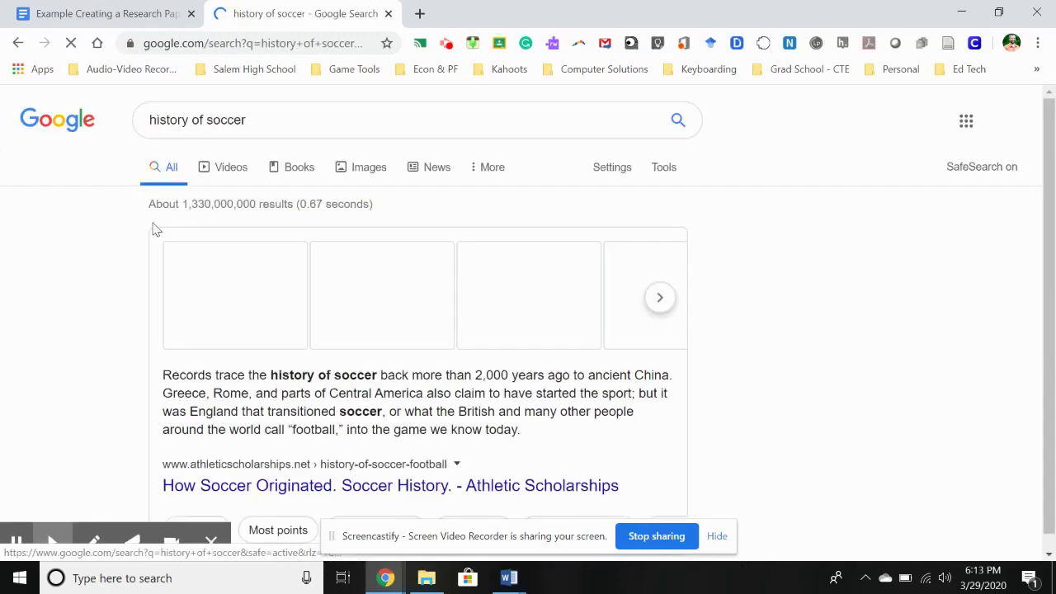
Step: Look through the search results and open "The history of football (soccer)" from footballhistory.org in a new tab
scroll(138, 312, down, 3)
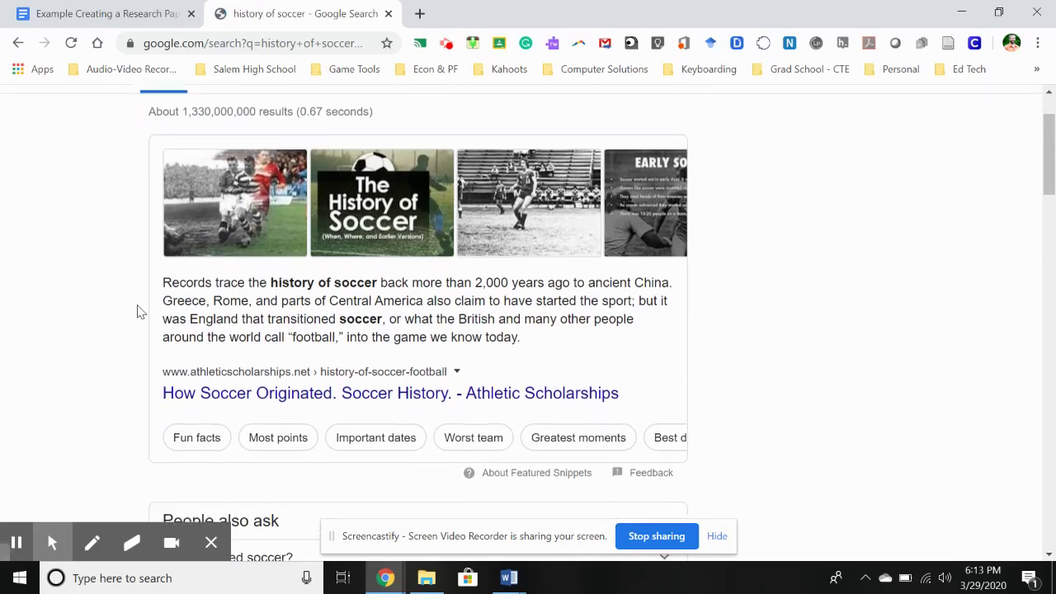
scroll(139, 312, up, 2)
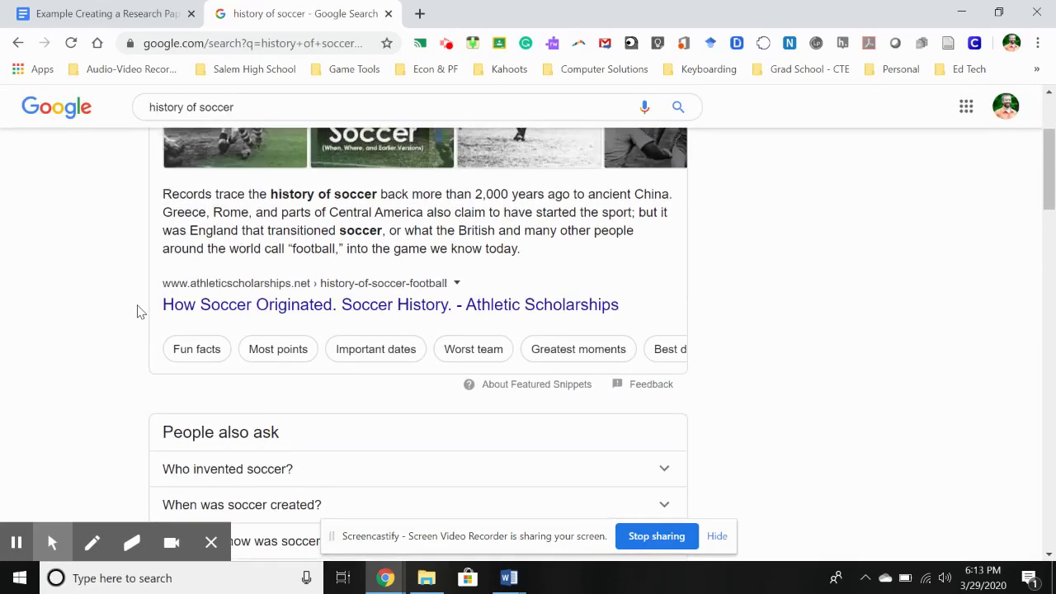
scroll(139, 312, down, 1)
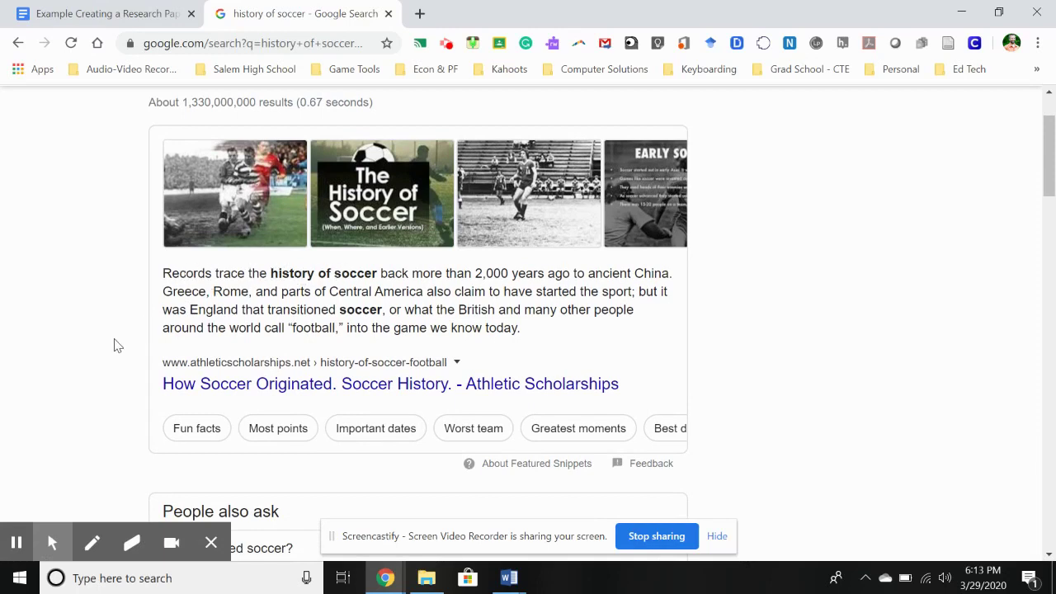
scroll(115, 345, down, 1)
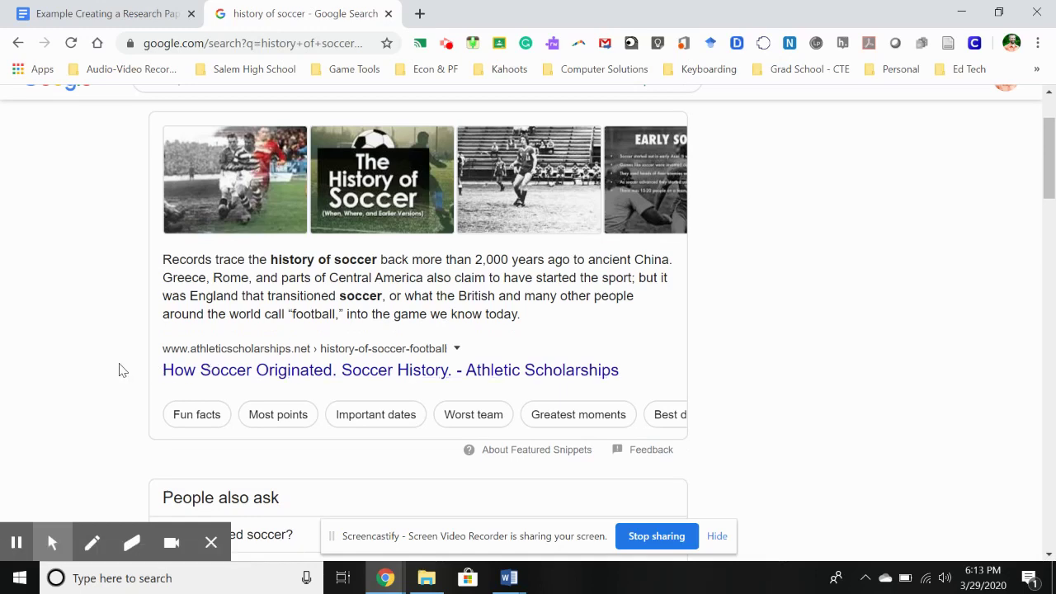
scroll(119, 370, down, 1)
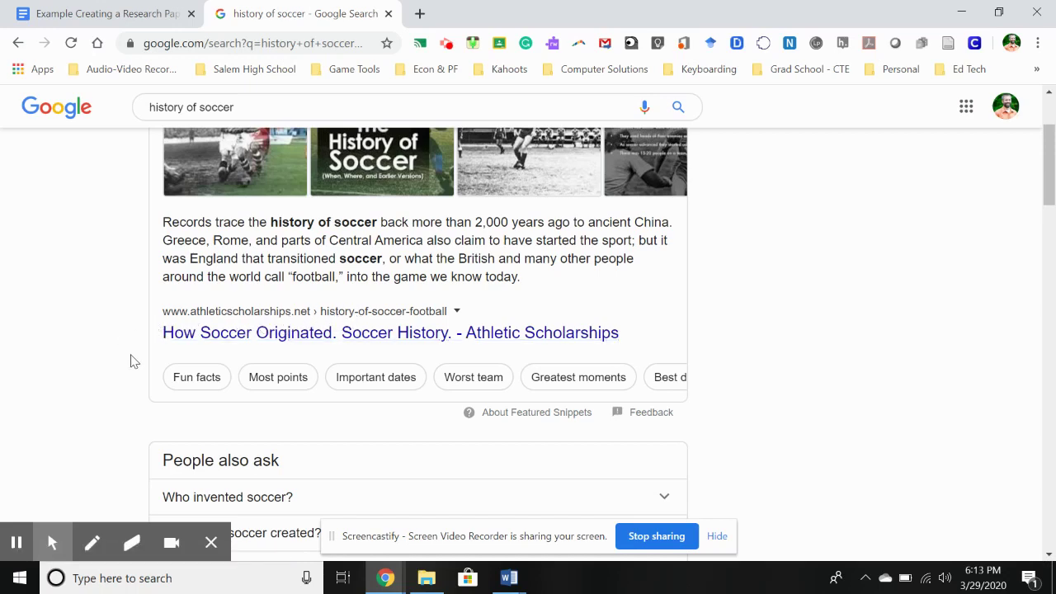
scroll(131, 360, down, 2)
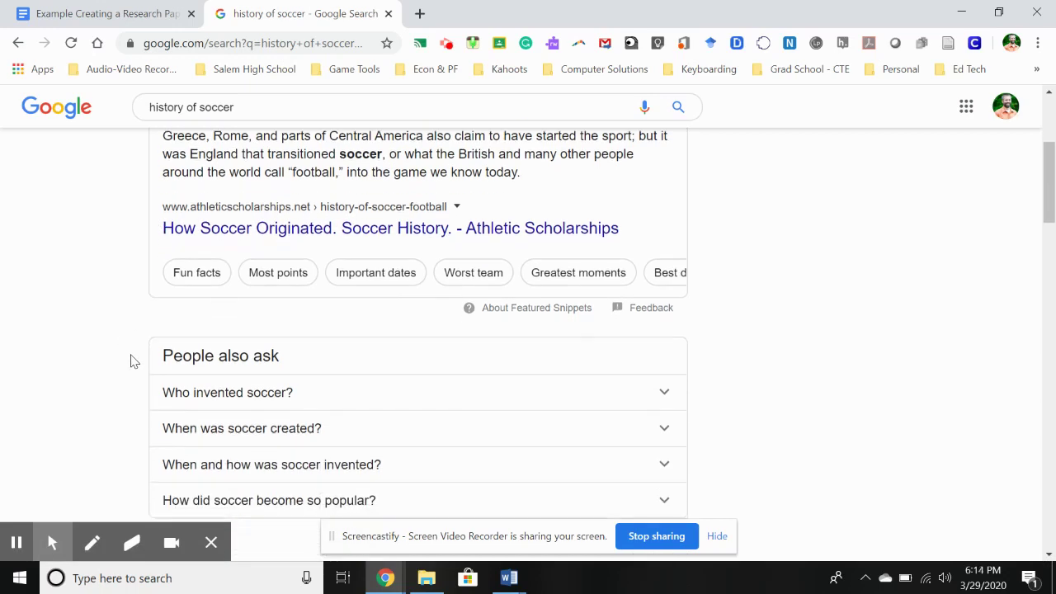
scroll(130, 360, down, 3)
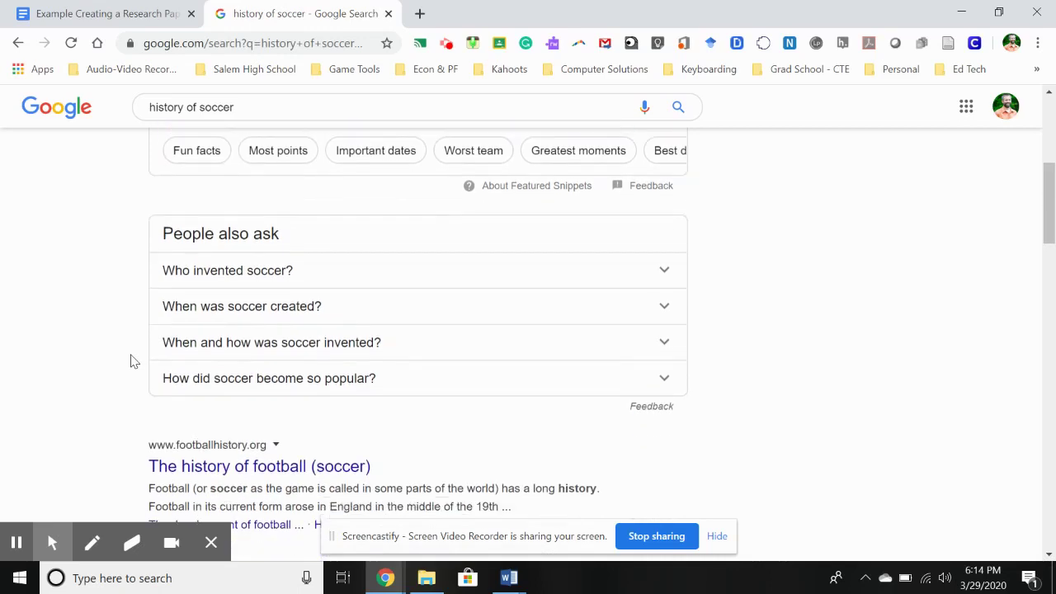
scroll(131, 360, down, 2)
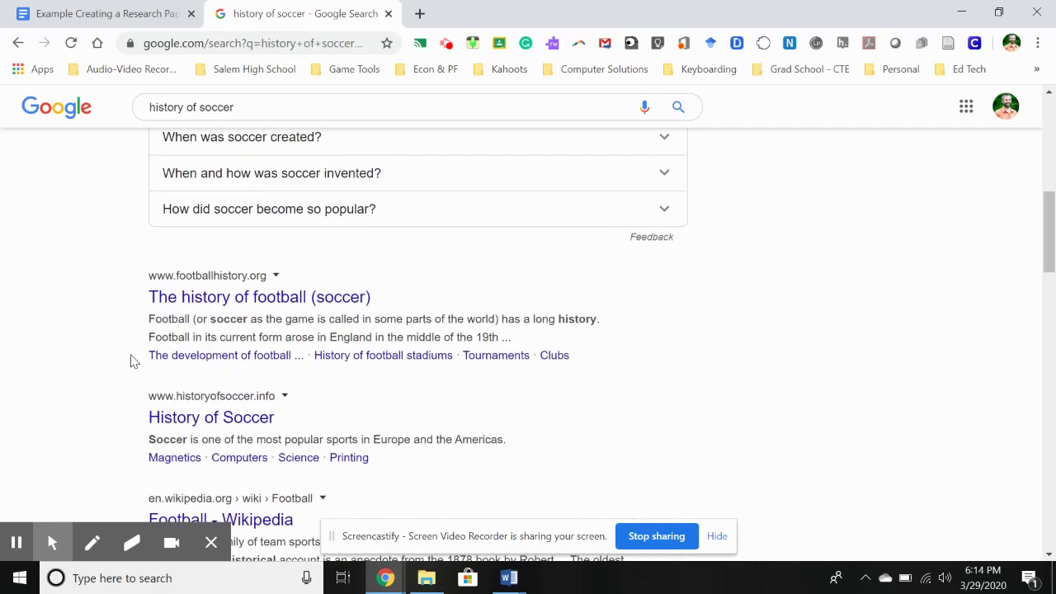
scroll(131, 361, down, 1)
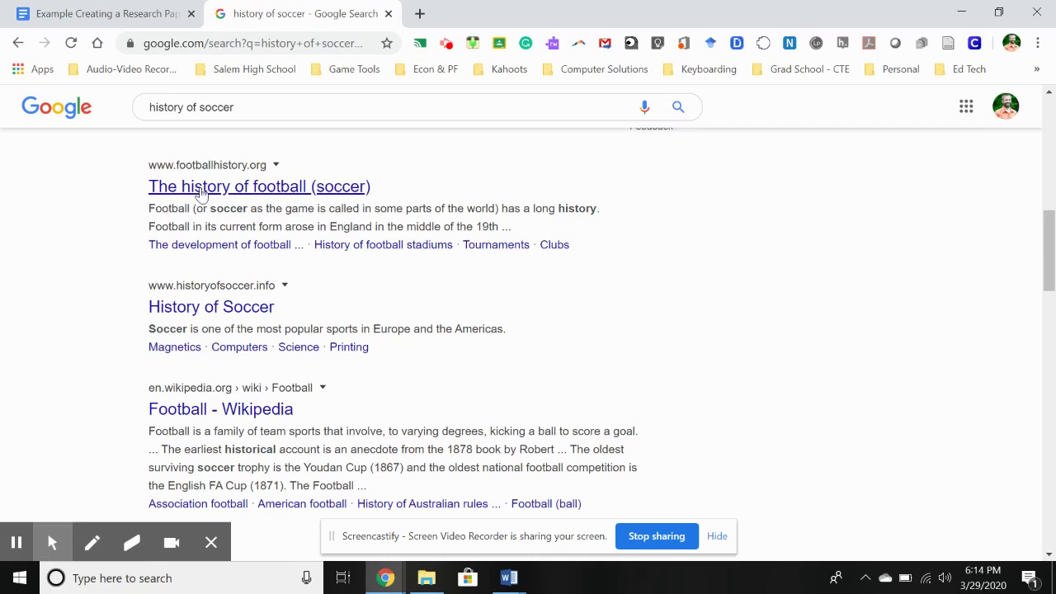
right_click(203, 189)
click(235, 200)
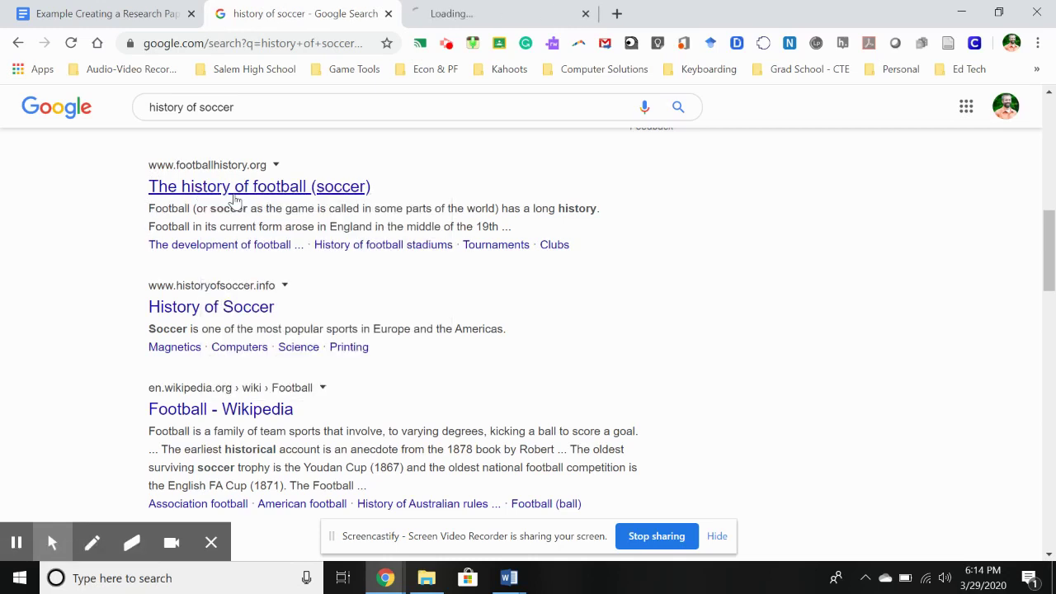
Step: Examine the remaining search results and browse through the suggested soccer history videos for possible resources
scroll(124, 369, down, 2)
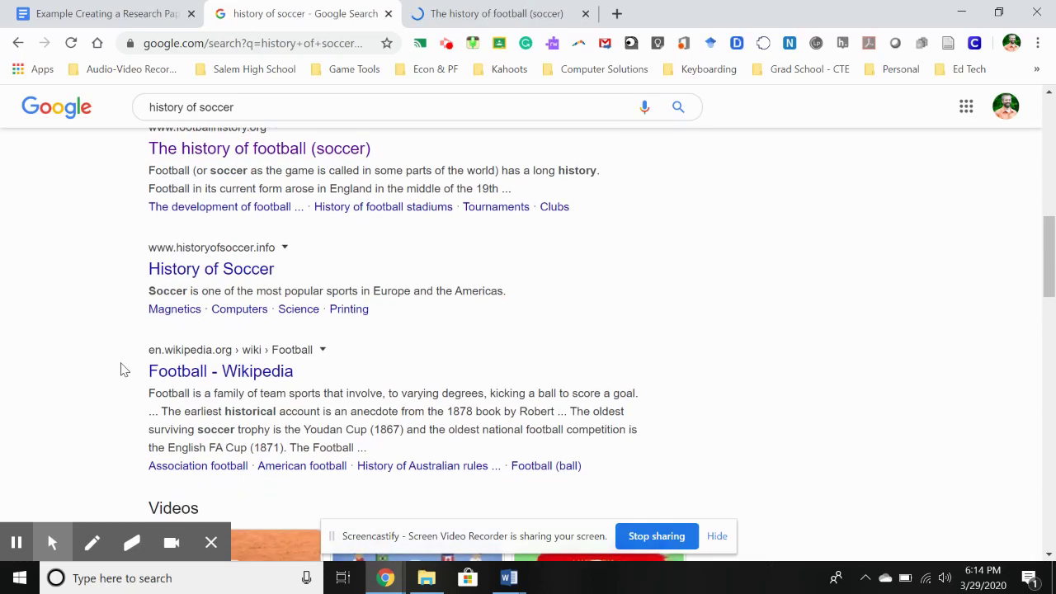
scroll(120, 369, down, 3)
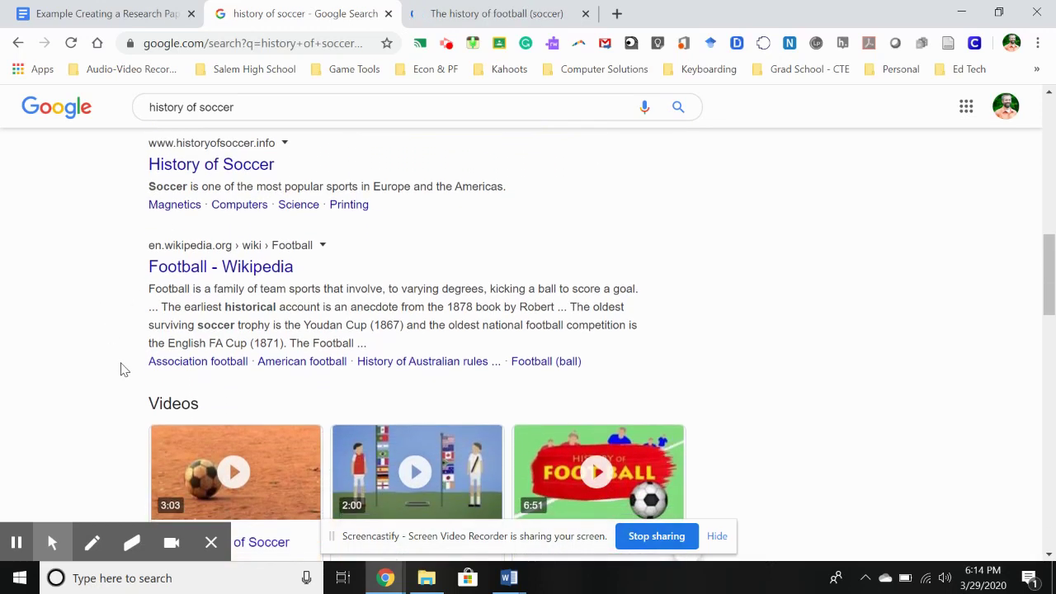
scroll(121, 369, down, 1)
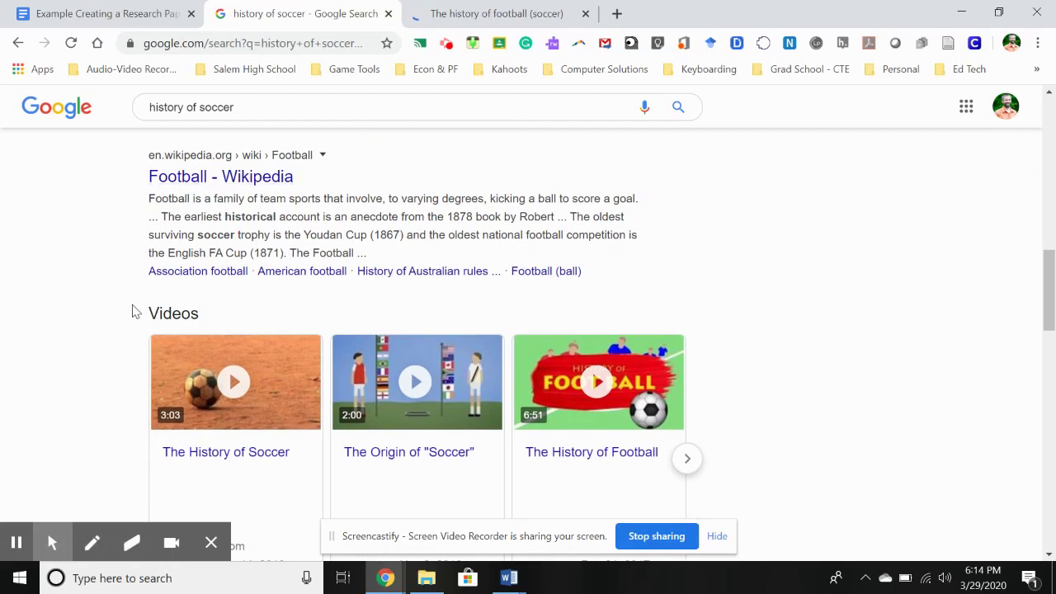
scroll(134, 311, down, 1)
scroll(133, 311, down, 1)
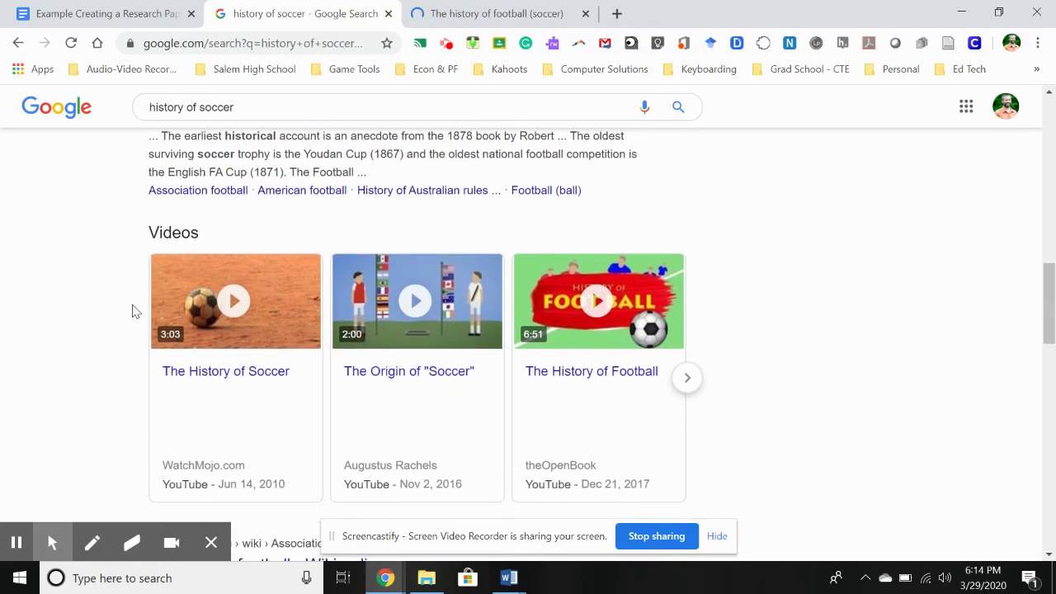
scroll(134, 311, down, 2)
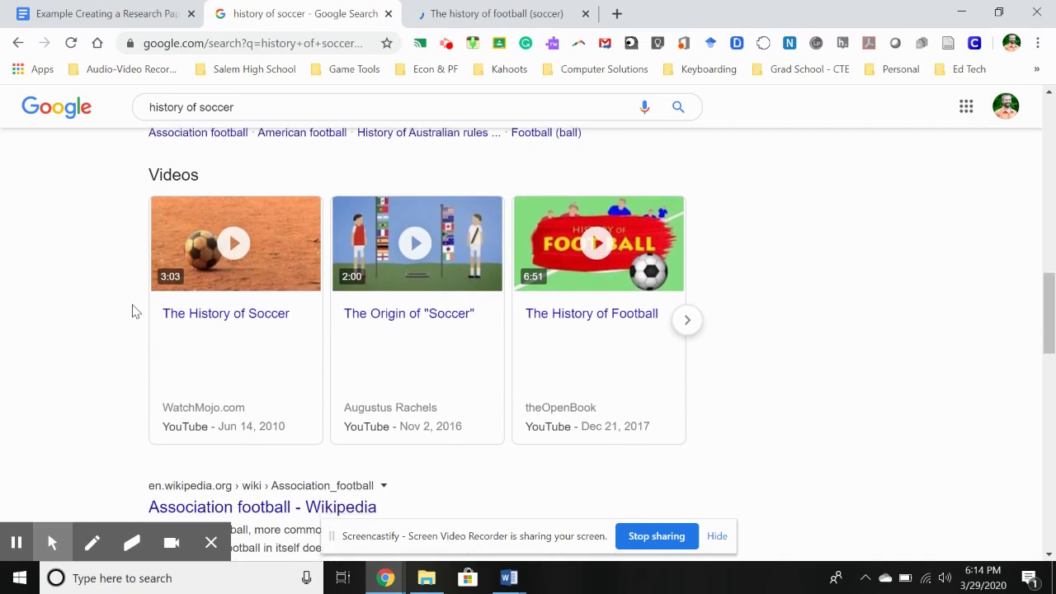
click(688, 274)
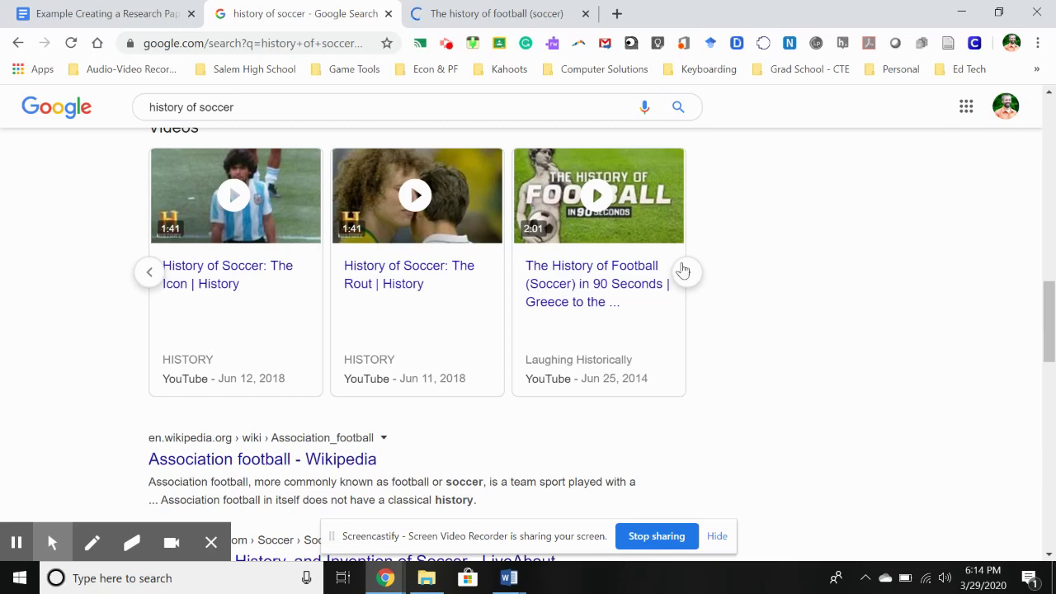
click(685, 272)
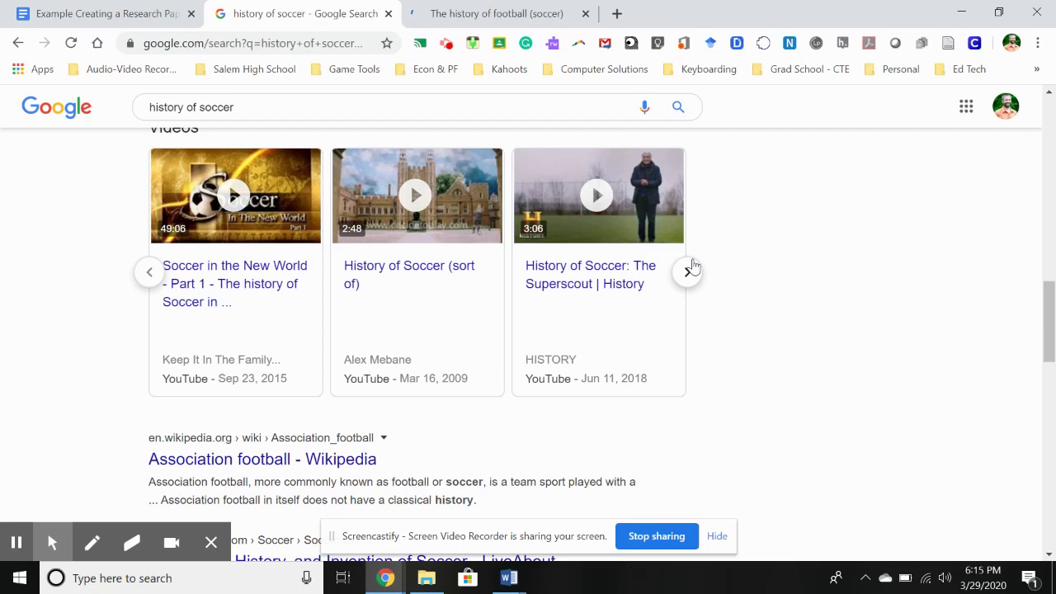
click(692, 267)
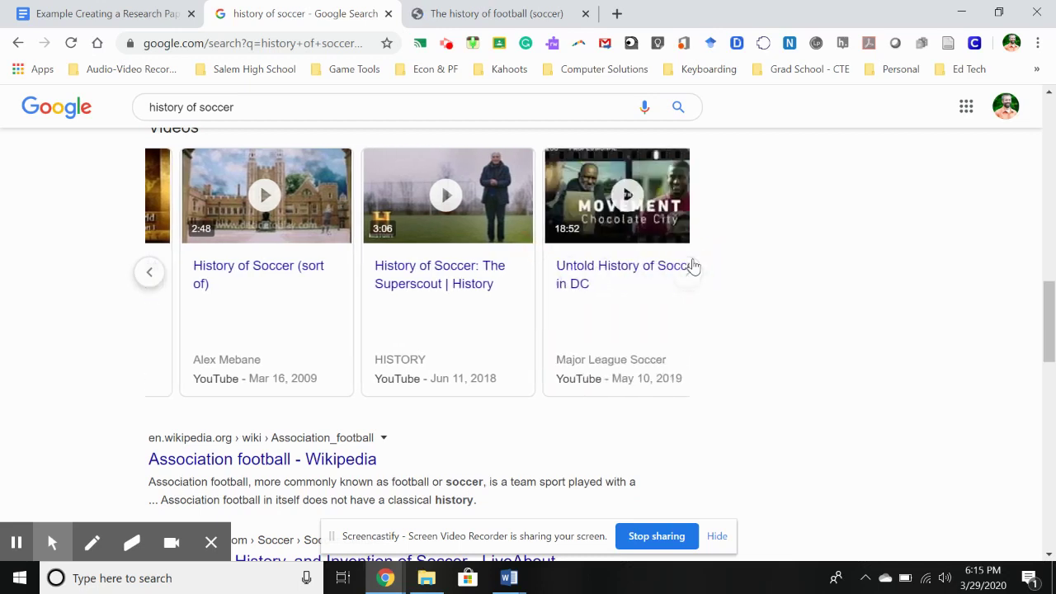
mouse_move(443, 292)
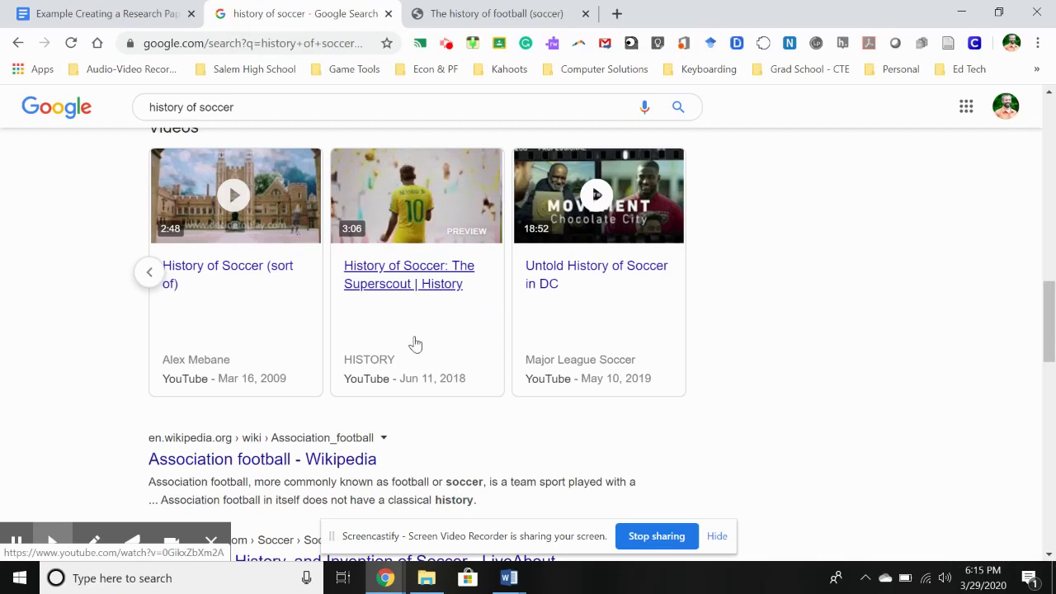
Step: Find the Britannica result "football | History, Rules, & Significant Players" and open it in a new tab
scroll(125, 393, down, 3)
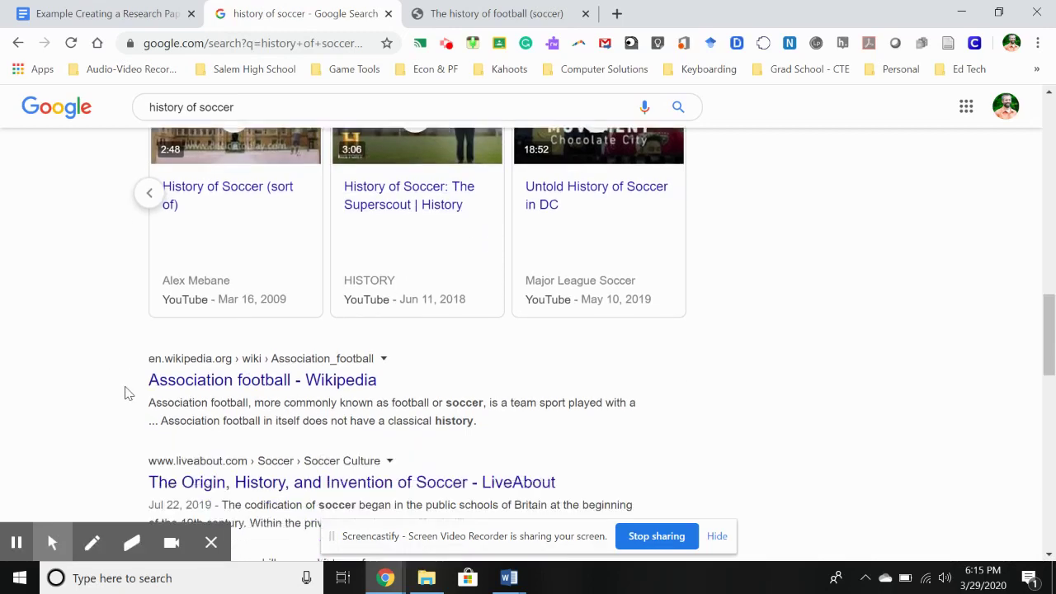
scroll(125, 393, down, 2)
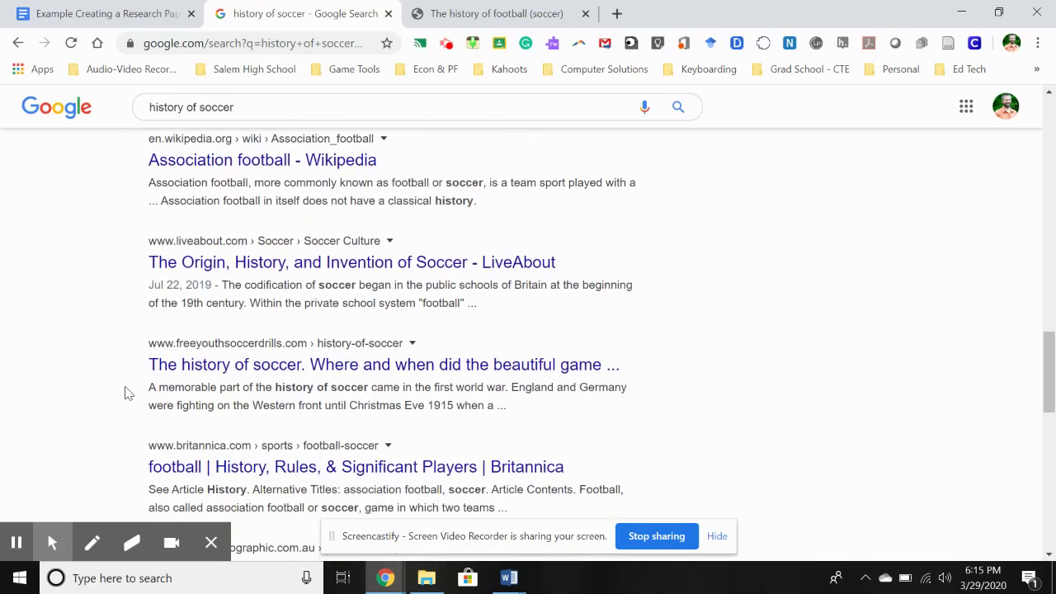
scroll(125, 393, down, 1)
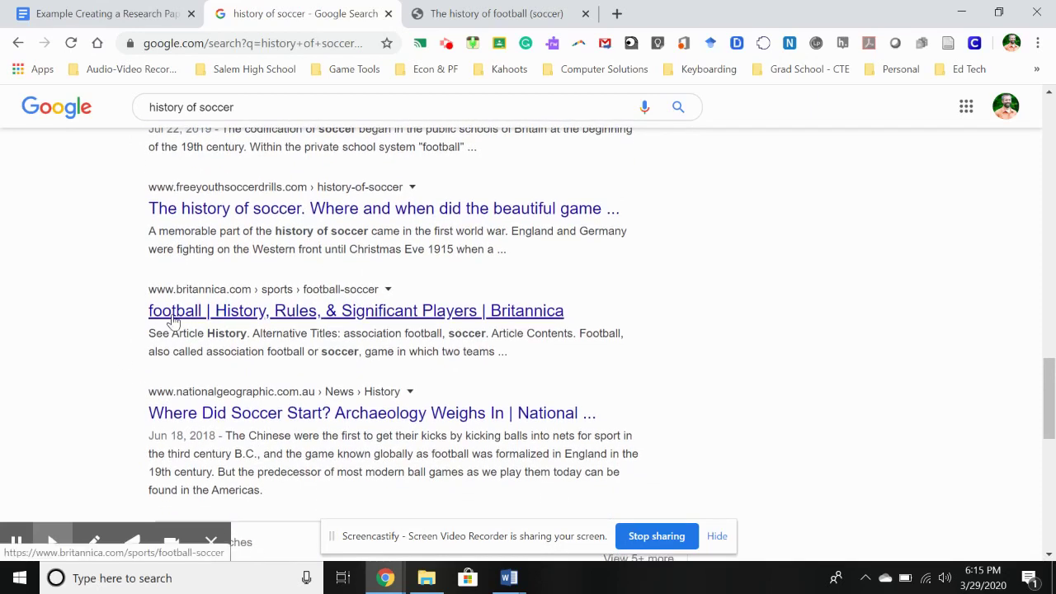
right_click(173, 320)
click(210, 334)
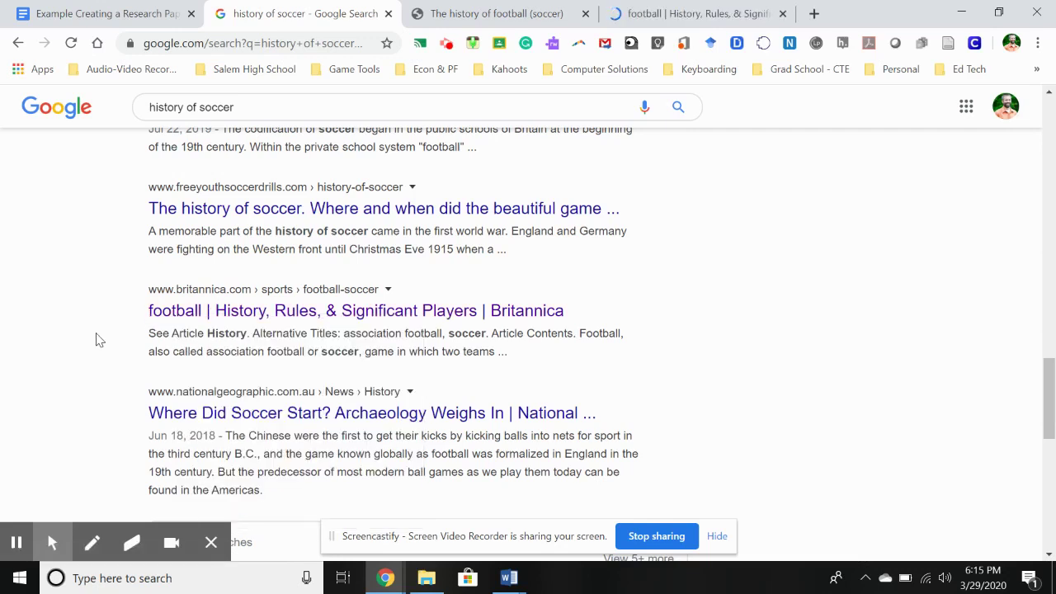
Step: Open the National Geographic result "Where Did Soccer Start? Archaeology Weighs In" in a new tab
scroll(97, 341, down, 3)
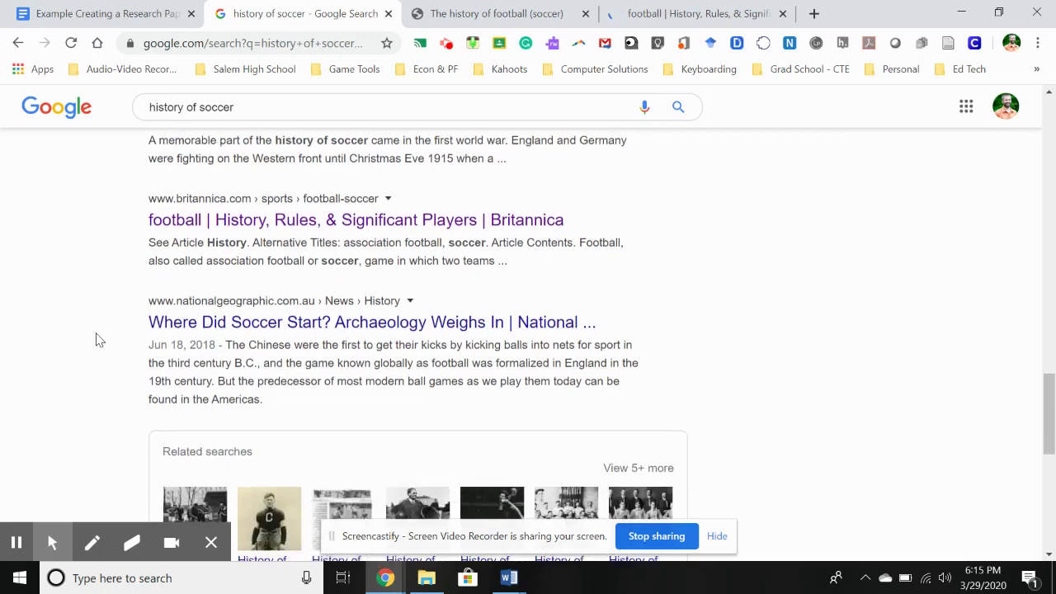
scroll(95, 340, down, 1)
scroll(96, 338, up, 2)
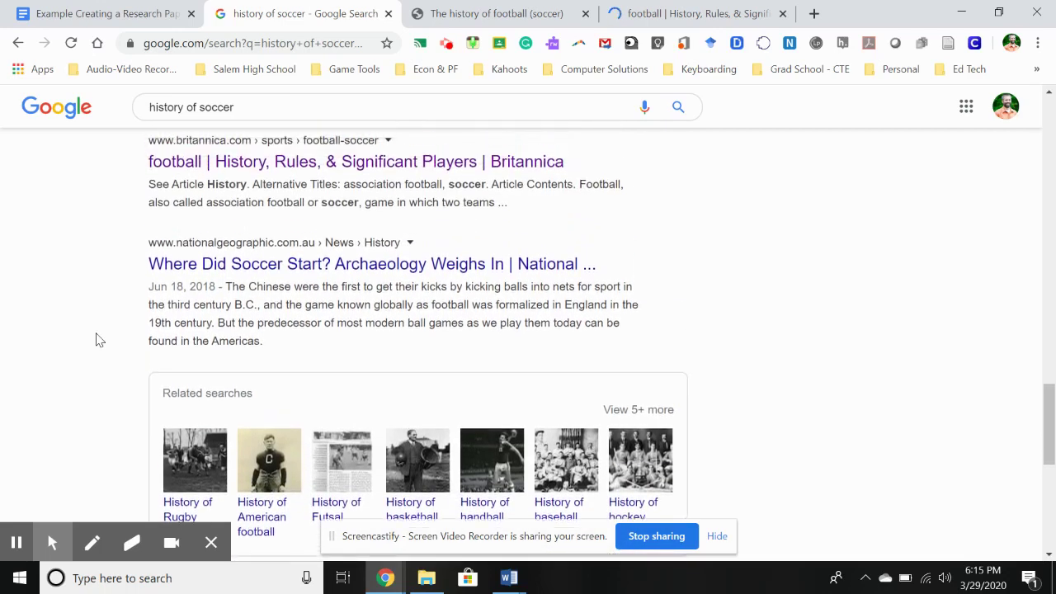
right_click(208, 289)
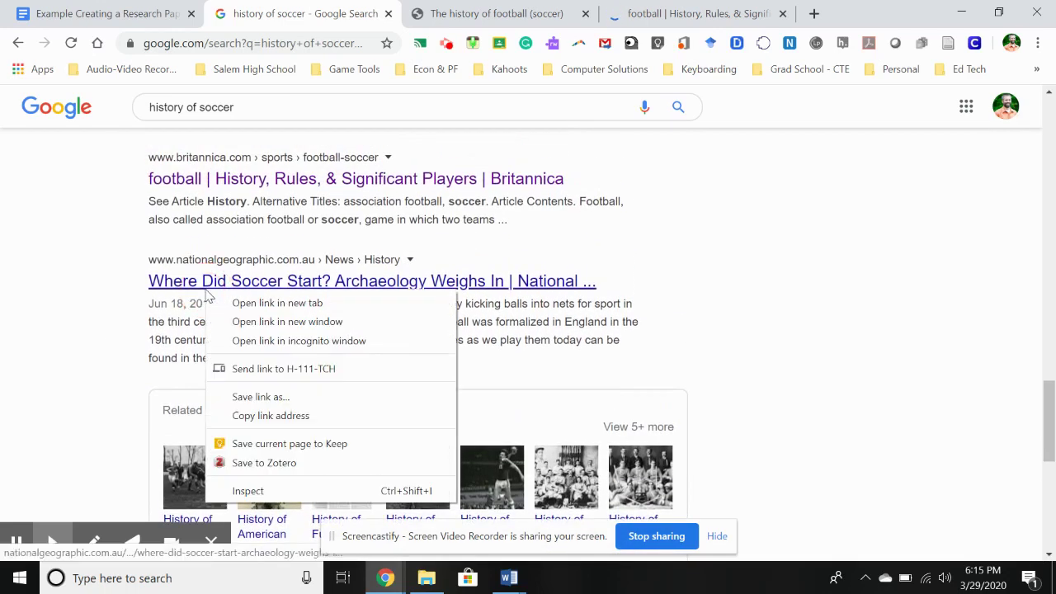
click(238, 303)
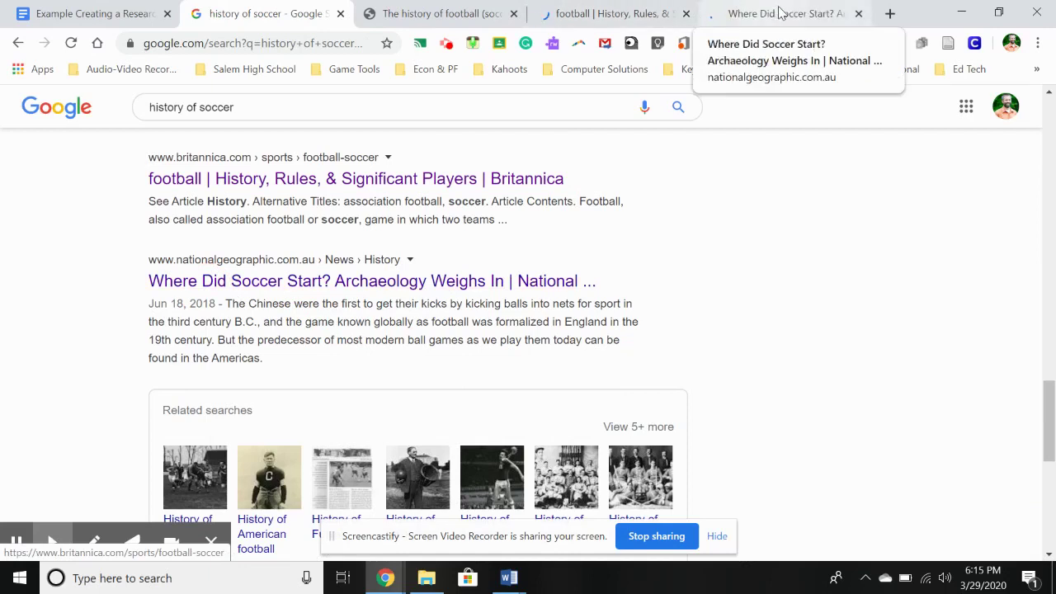
Step: Review the opened National Geographic, Britannica and FootballHistory.org pages as possible resources on soccer history
click(780, 12)
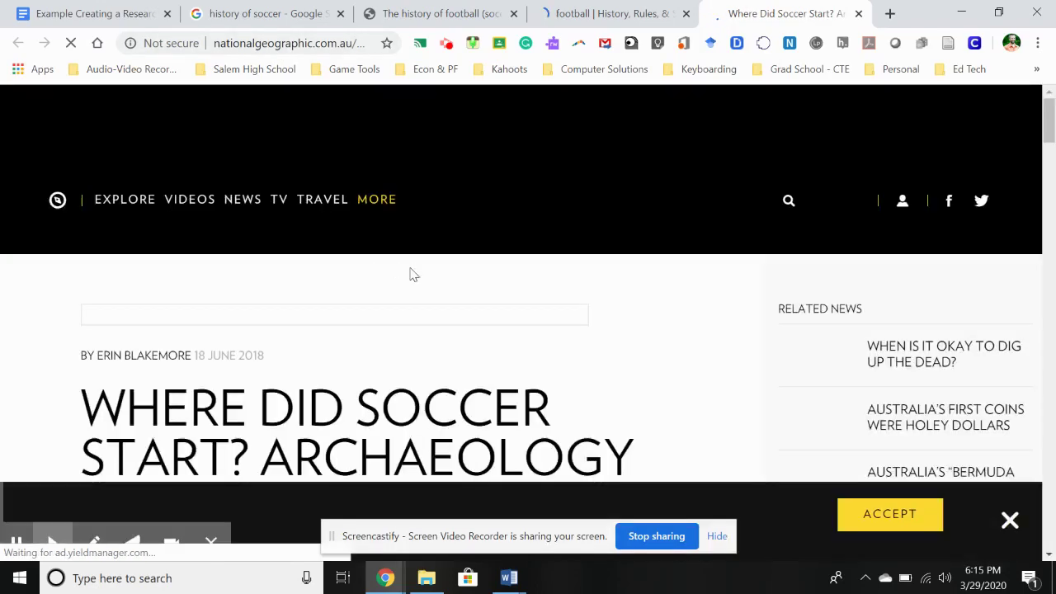
scroll(421, 388, down, 3)
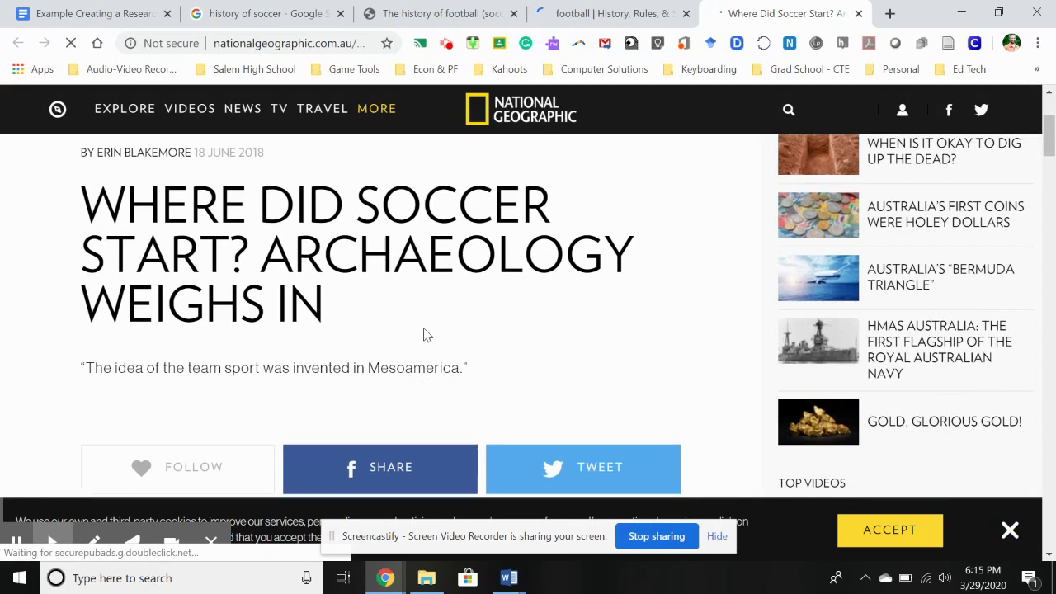
scroll(420, 292, down, 1)
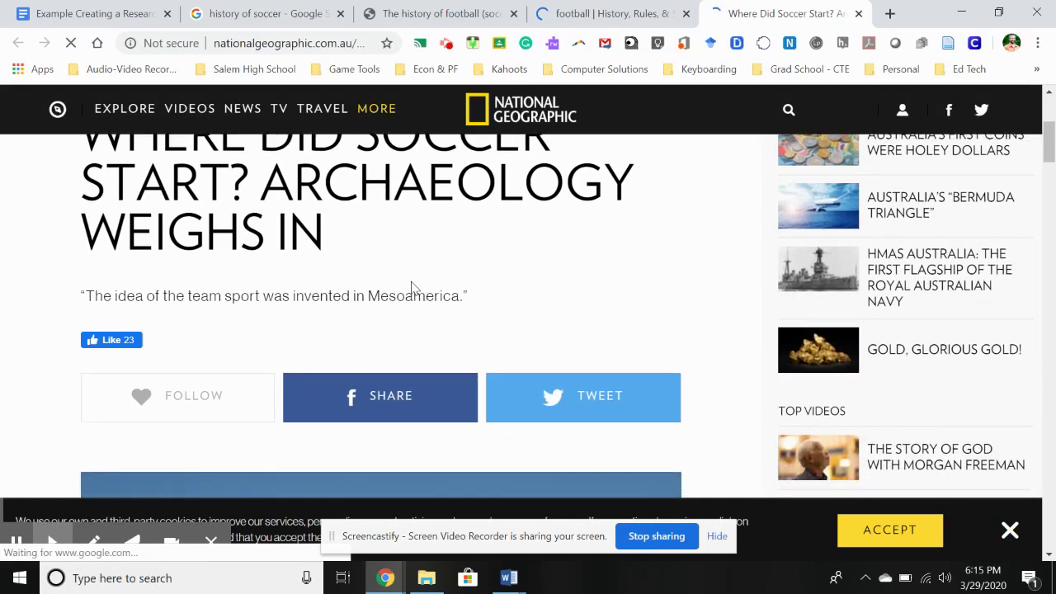
click(608, 12)
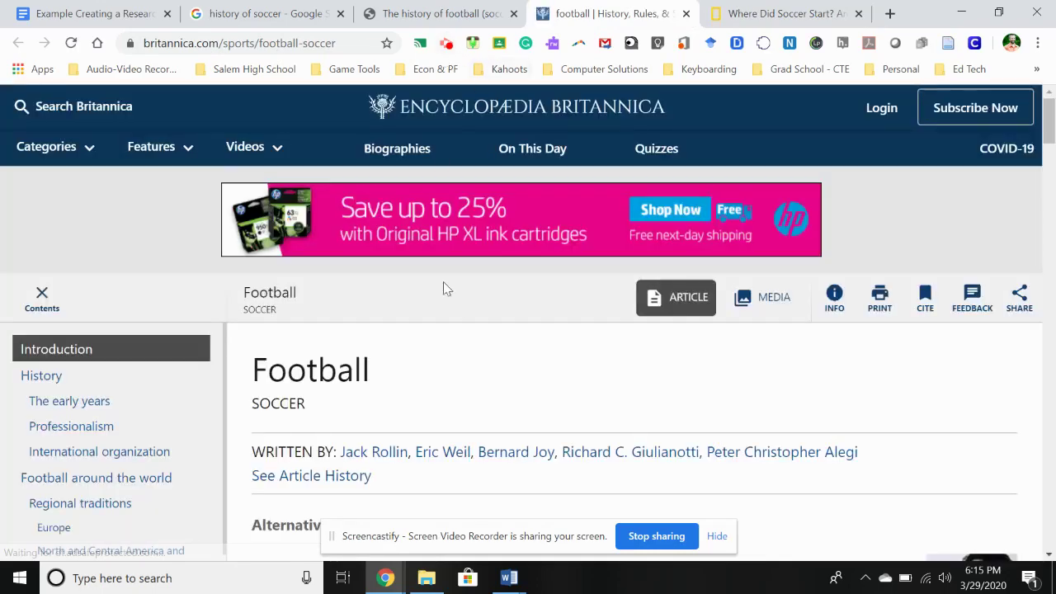
scroll(455, 375, down, 1)
scroll(455, 377, down, 2)
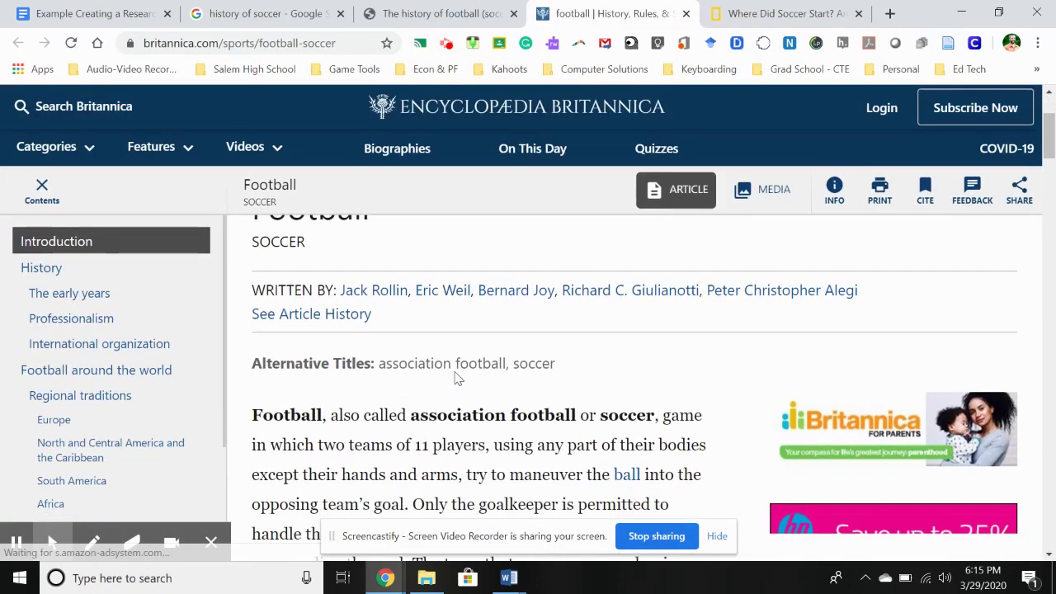
click(464, 23)
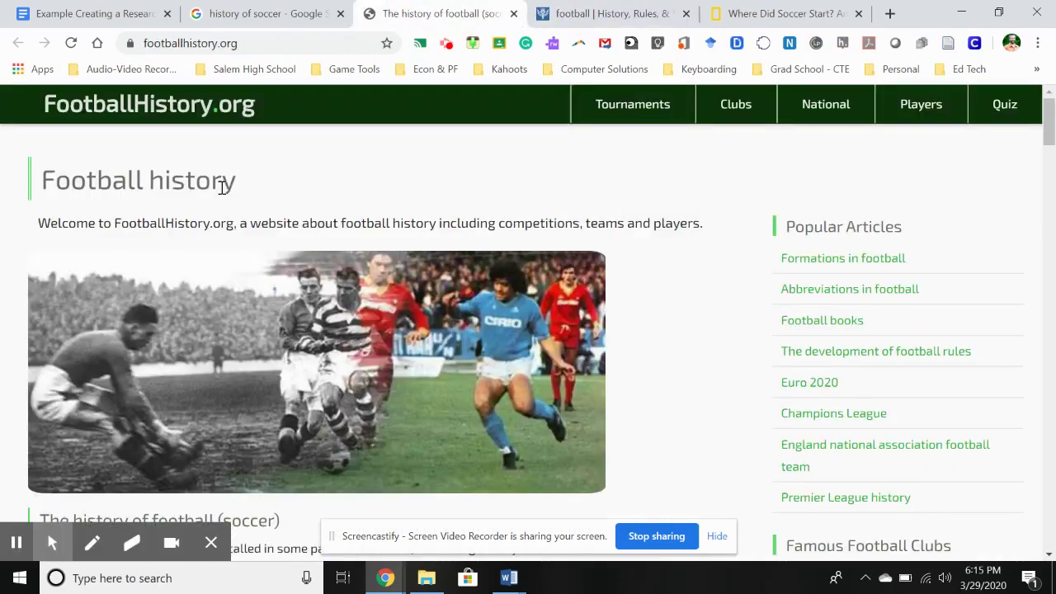
scroll(661, 306, down, 1)
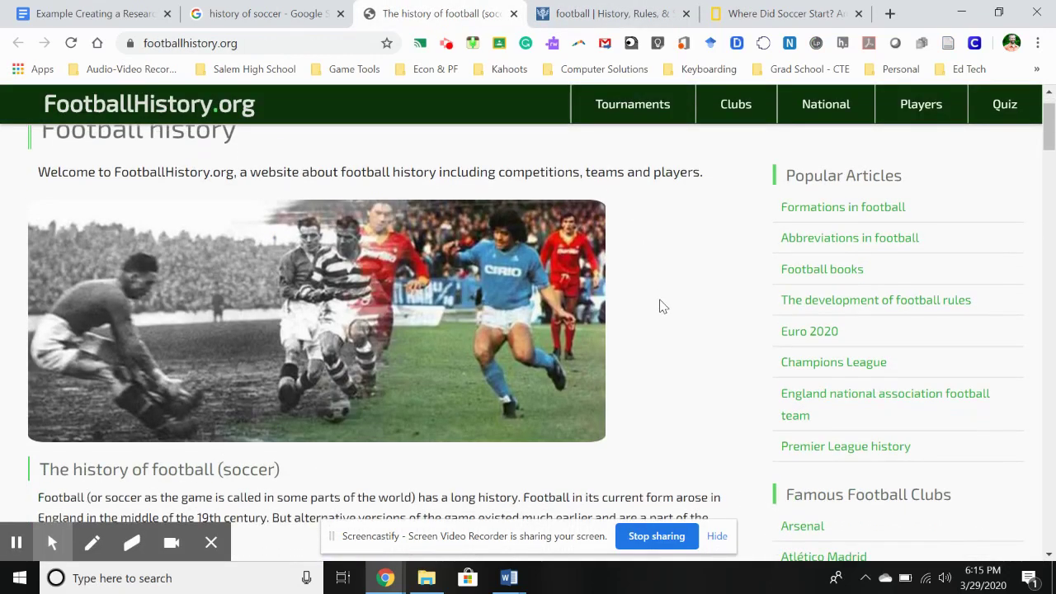
Step: Return to the Google results and look through the listed pages, videos and related searches for further soccer history sources
click(310, 8)
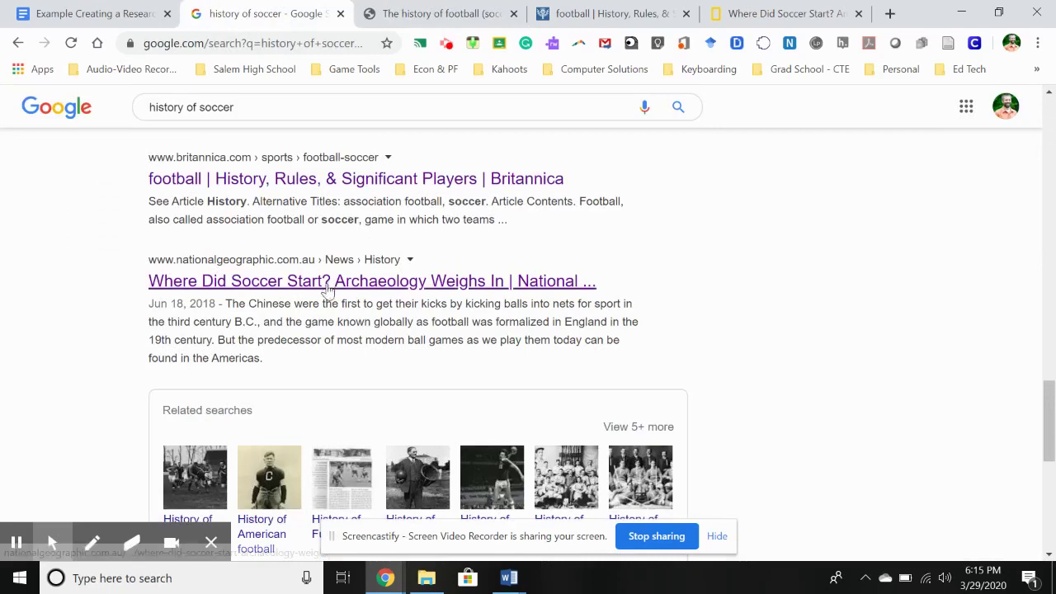
scroll(77, 335, down, 3)
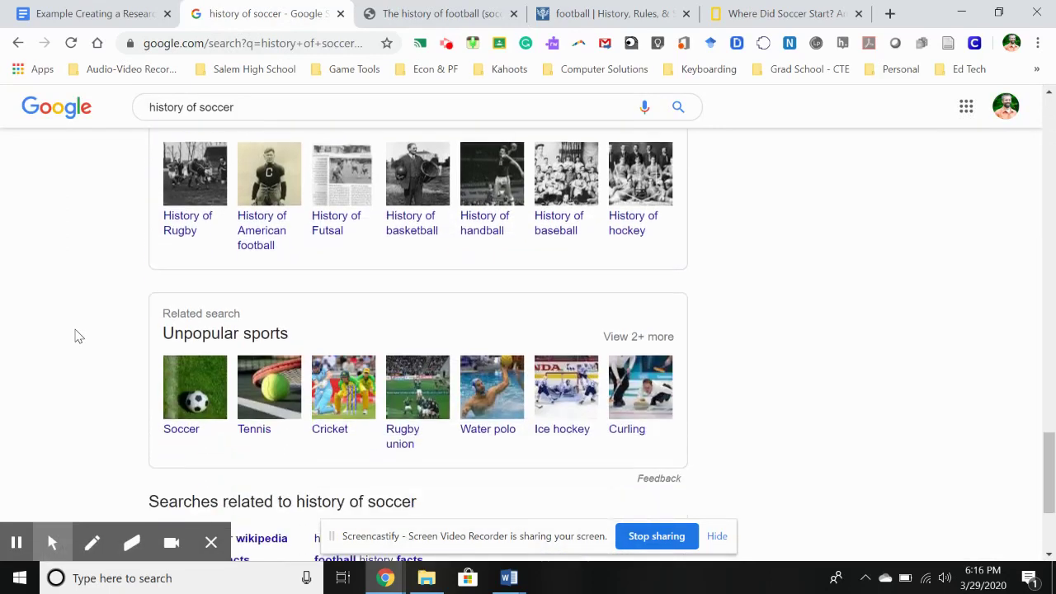
scroll(77, 336, up, 3)
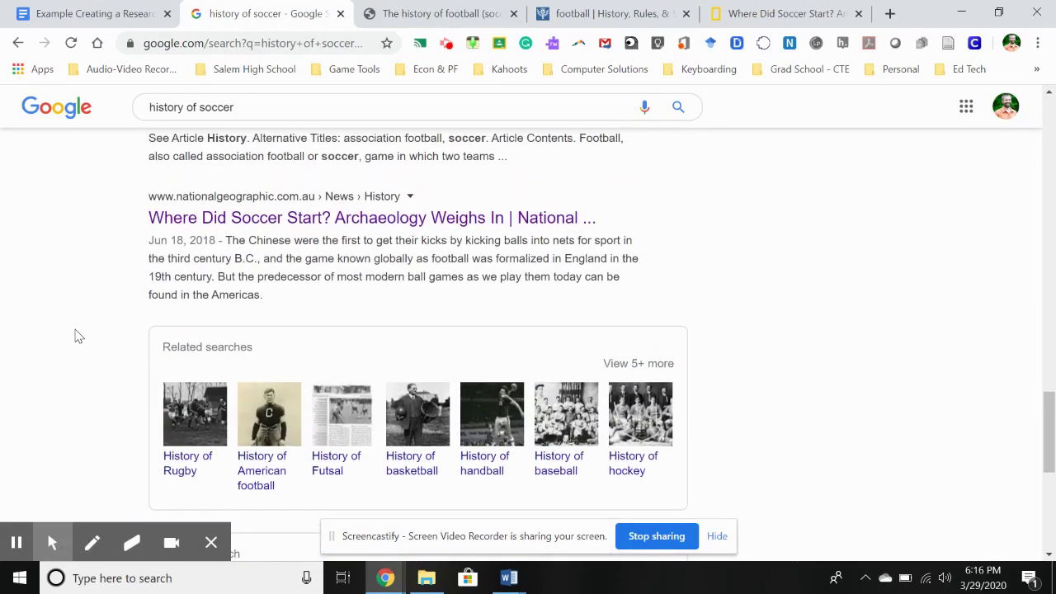
scroll(77, 336, up, 2)
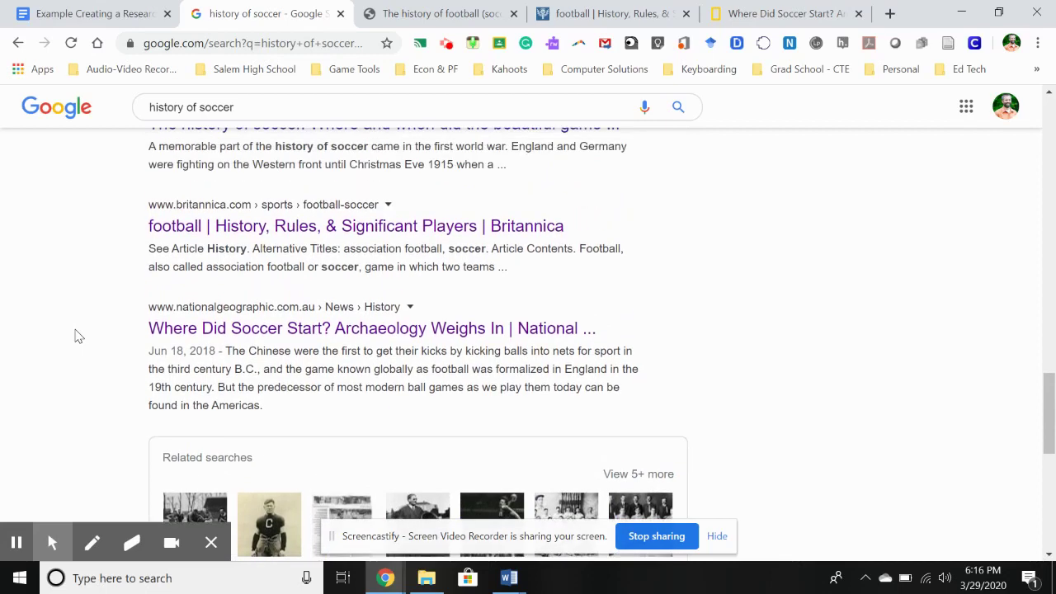
scroll(76, 336, up, 1)
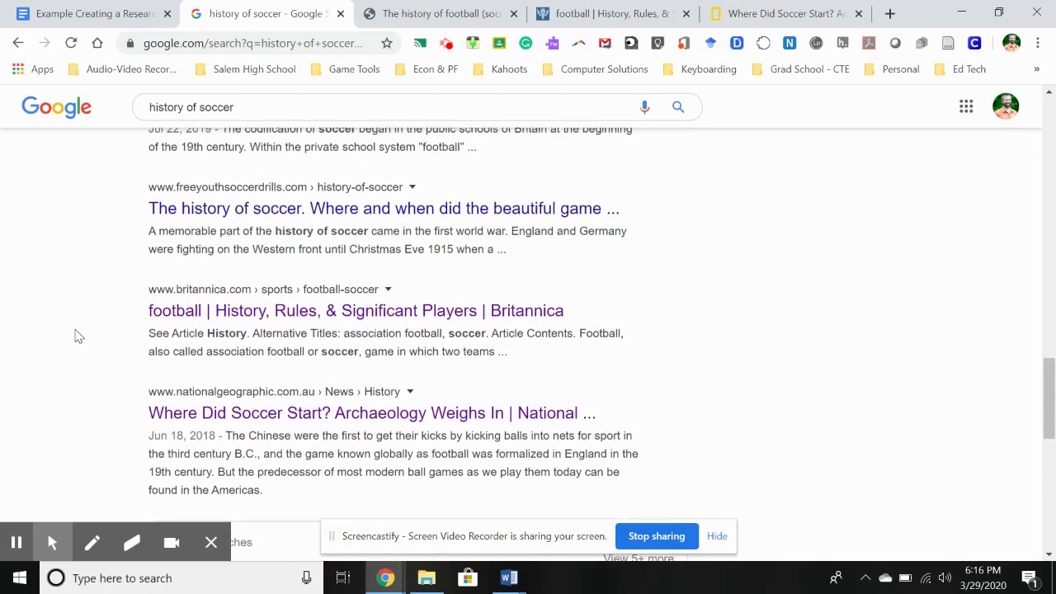
scroll(77, 336, up, 5)
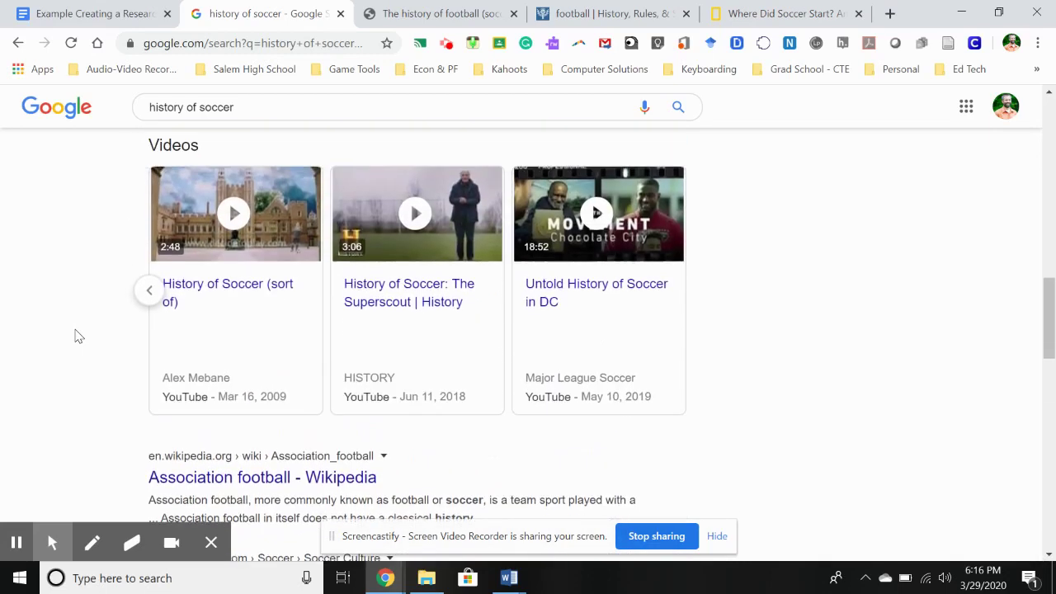
scroll(76, 336, up, 4)
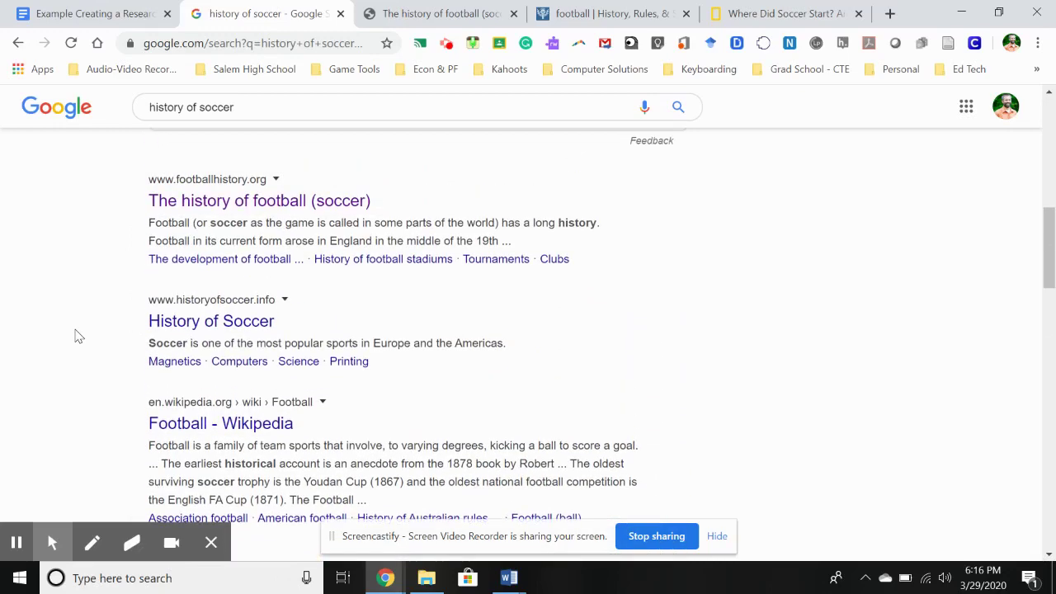
scroll(77, 336, up, 2)
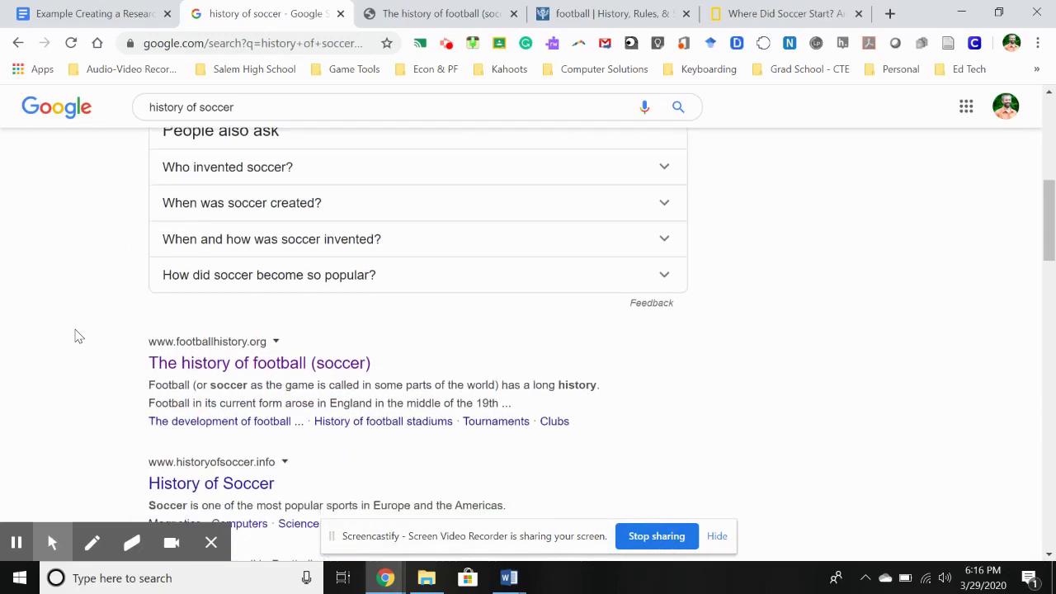
scroll(77, 336, down, 3)
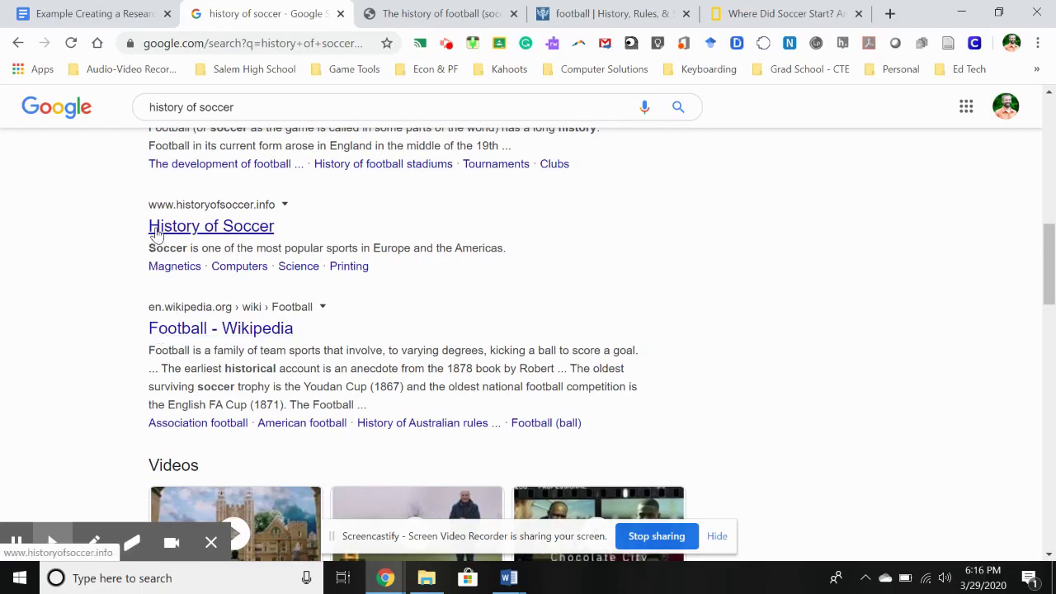
scroll(137, 320, up, 10)
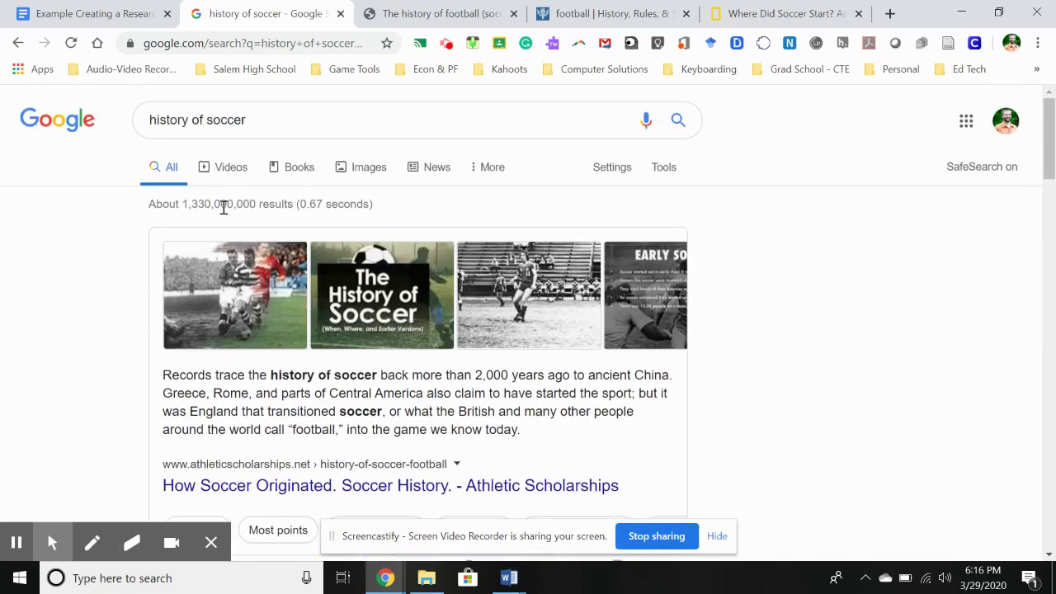
Step: Restrict the "history of soccer" search to videos and look through the video results
click(230, 168)
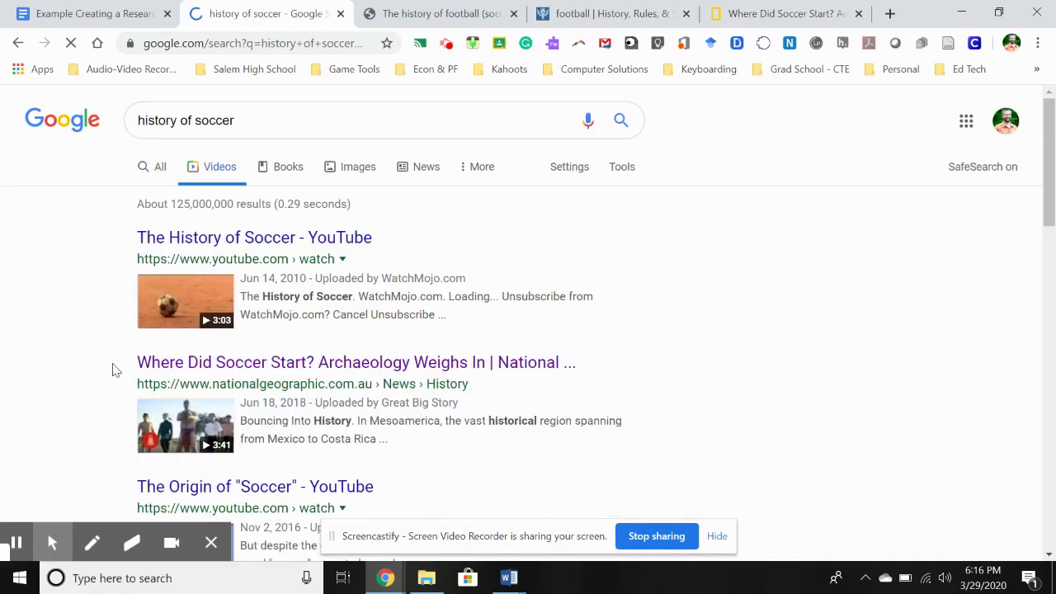
scroll(116, 371, down, 2)
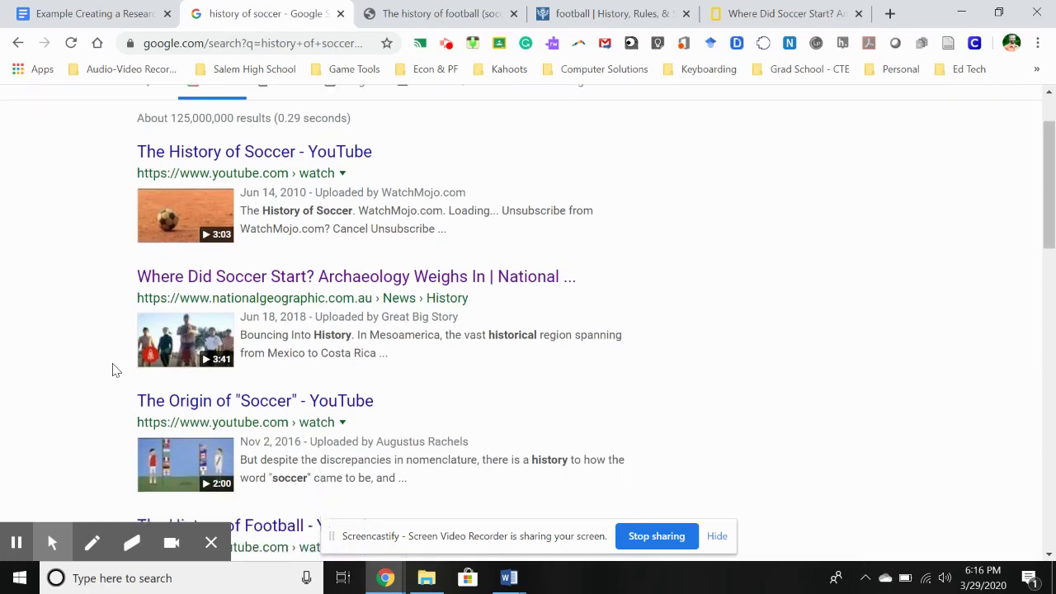
scroll(116, 371, up, 2)
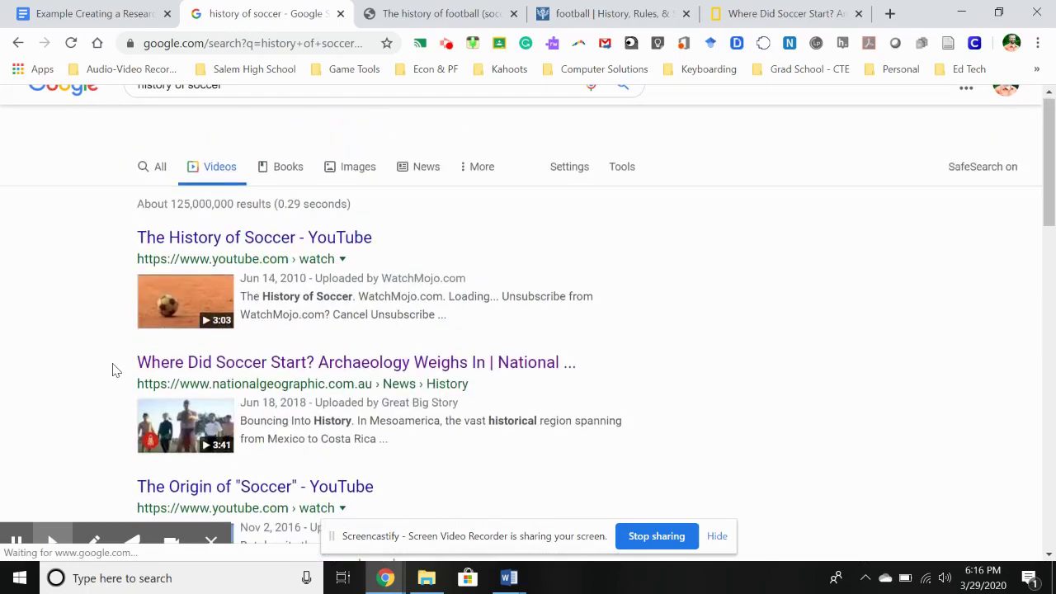
scroll(118, 381, down, 2)
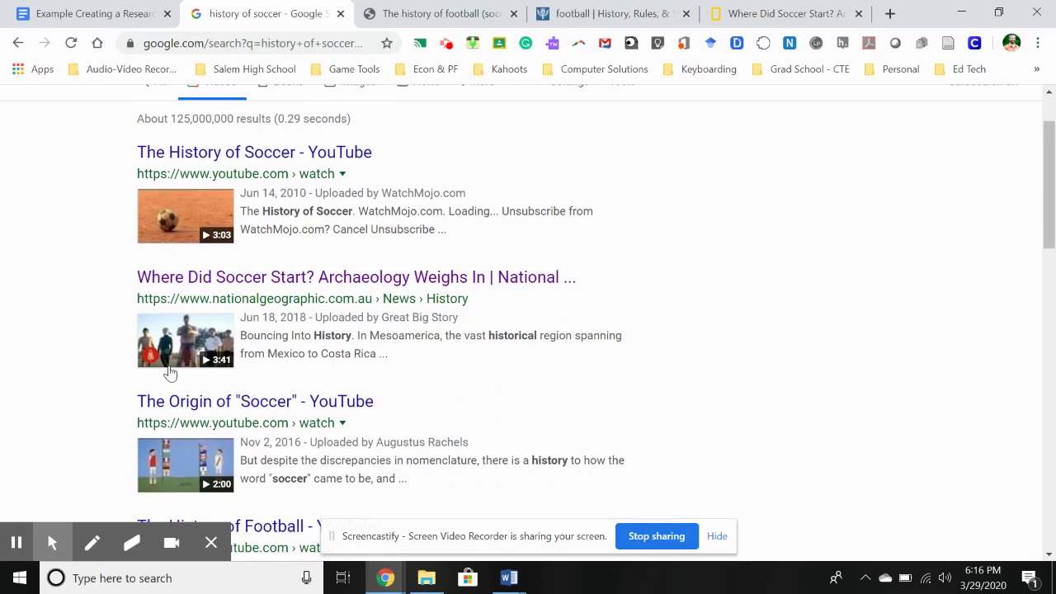
scroll(120, 385, down, 1)
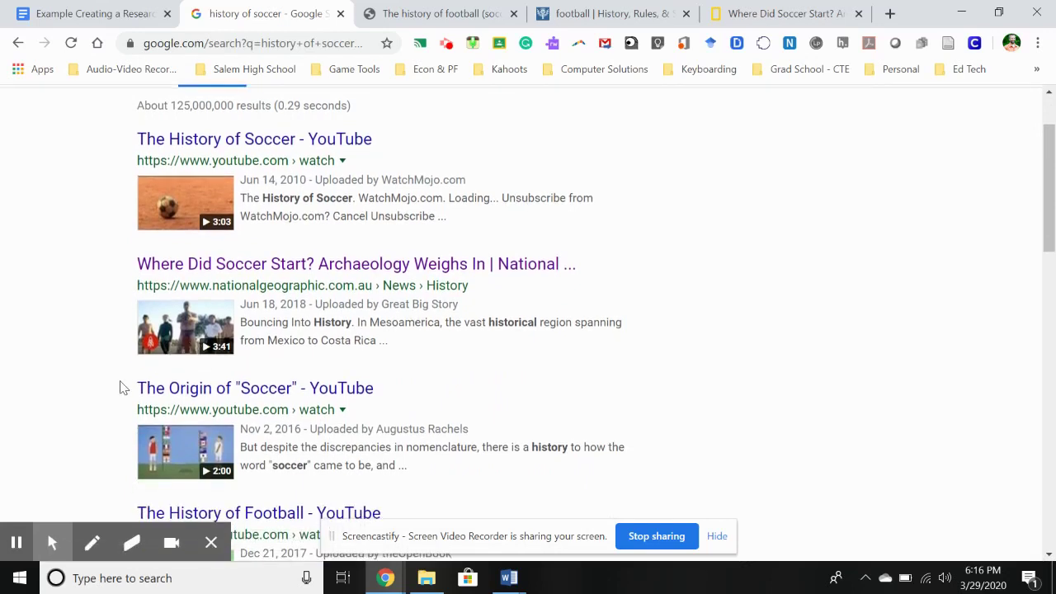
scroll(120, 387, down, 1)
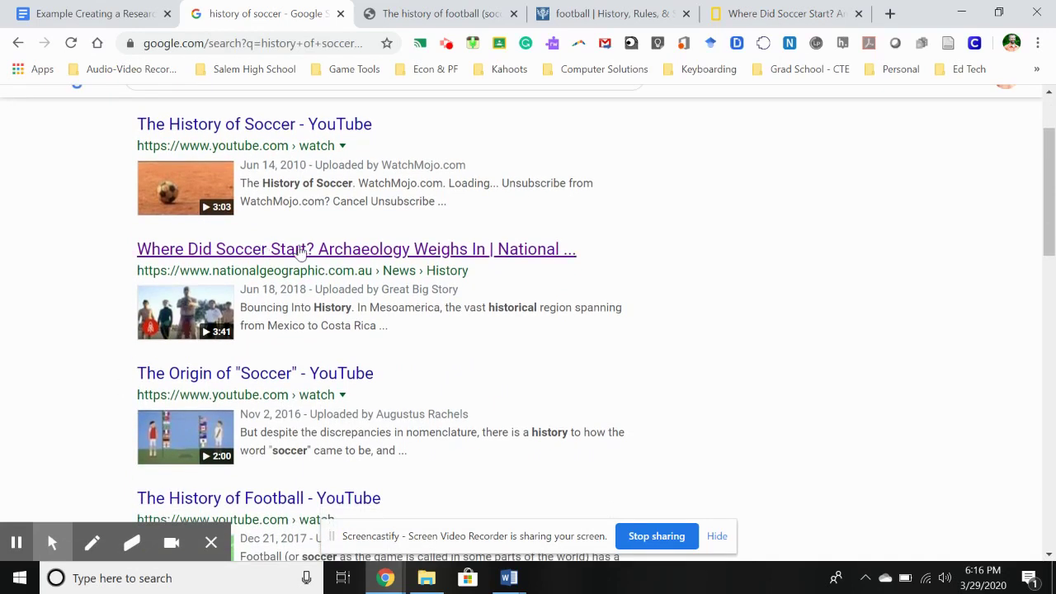
Step: Examine the National Geographic article "Where Did Soccer Start?" down to its embedded video on the ancient ballgame
click(761, 16)
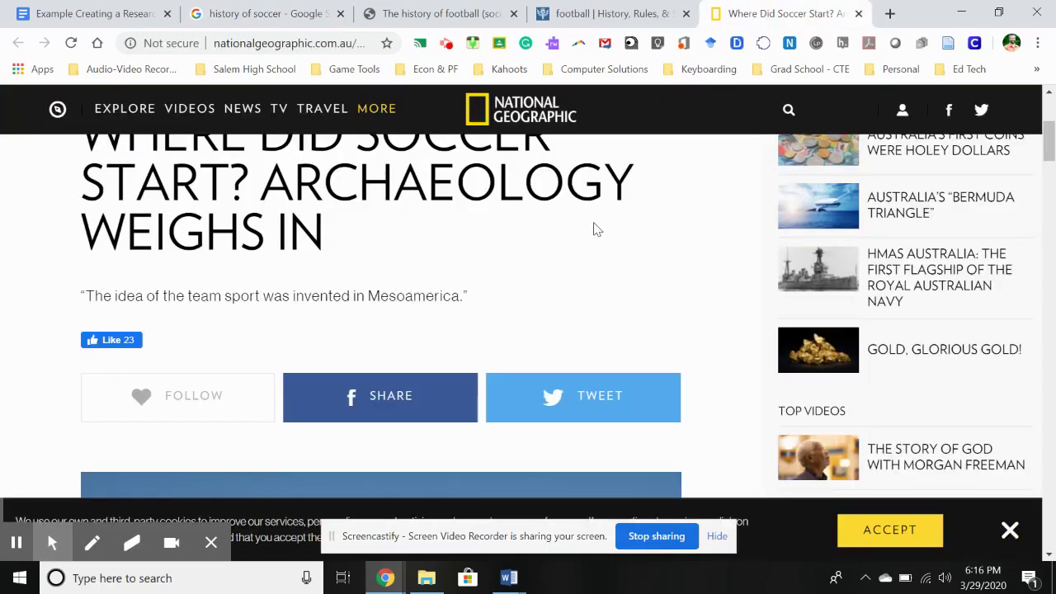
scroll(512, 311, down, 5)
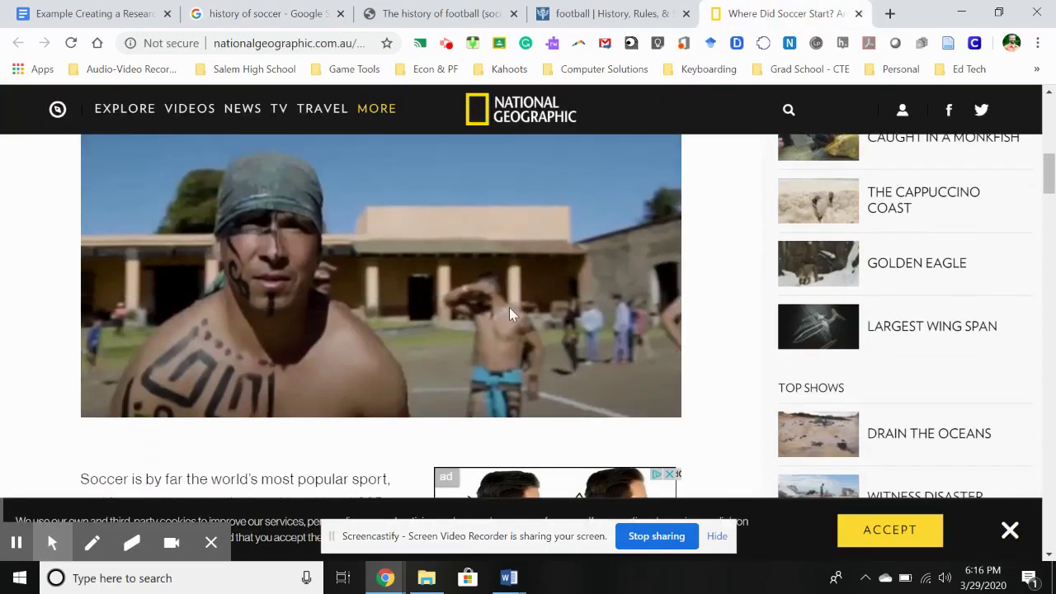
scroll(509, 313, down, 7)
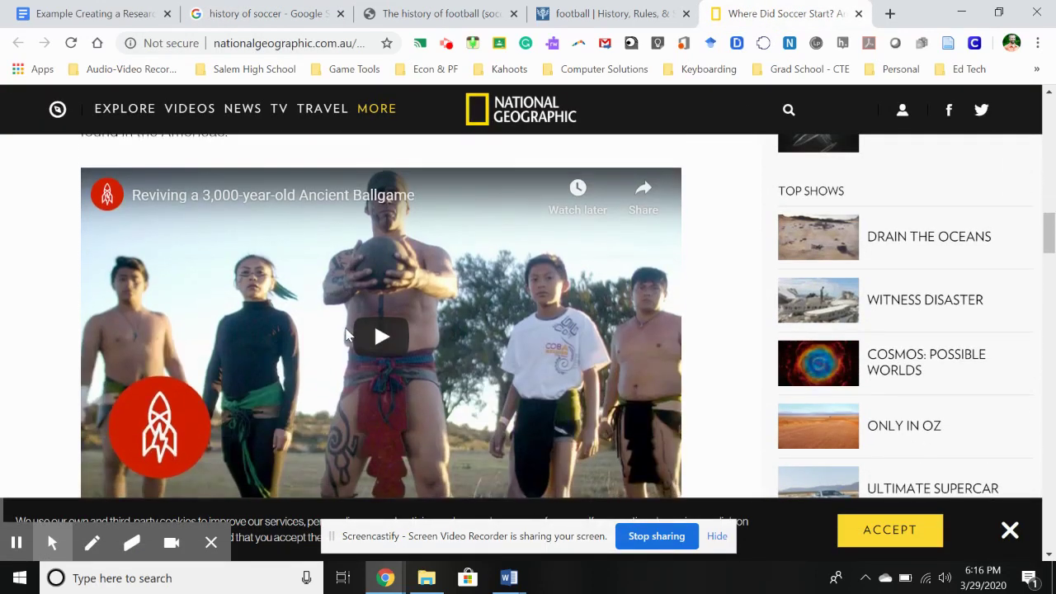
scroll(53, 321, down, 2)
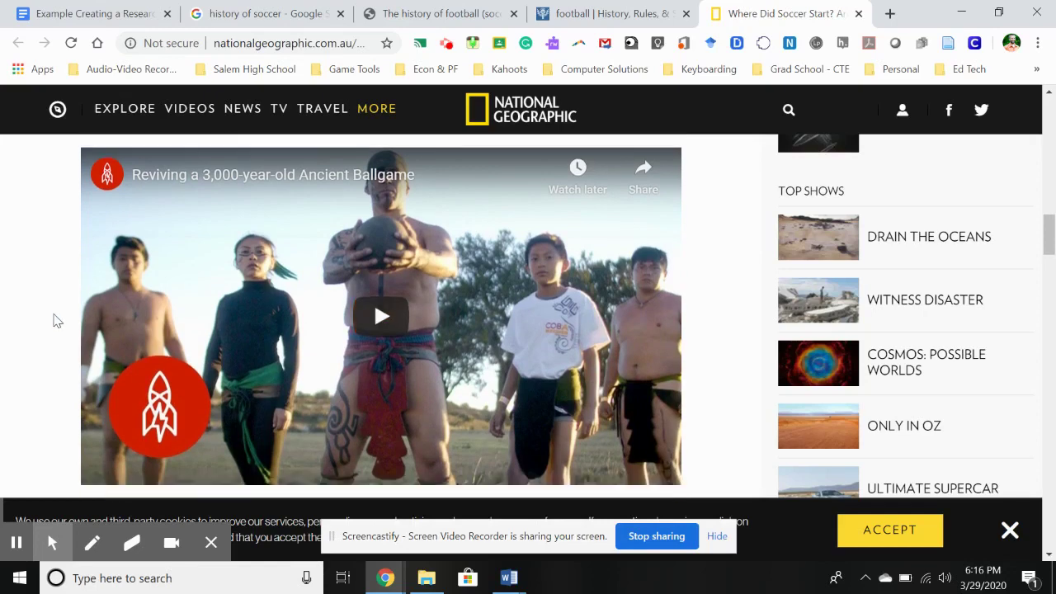
Step: Go back from the National Geographic article to the video results and open "The History of Football" YouTube video in a new tab
scroll(54, 320, down, 2)
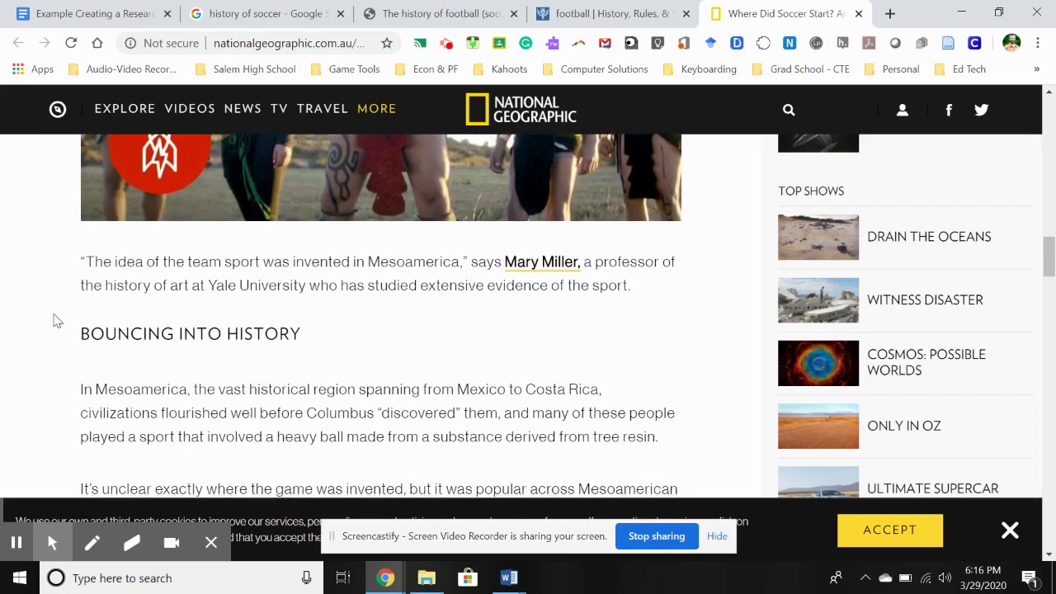
scroll(53, 321, up, 10)
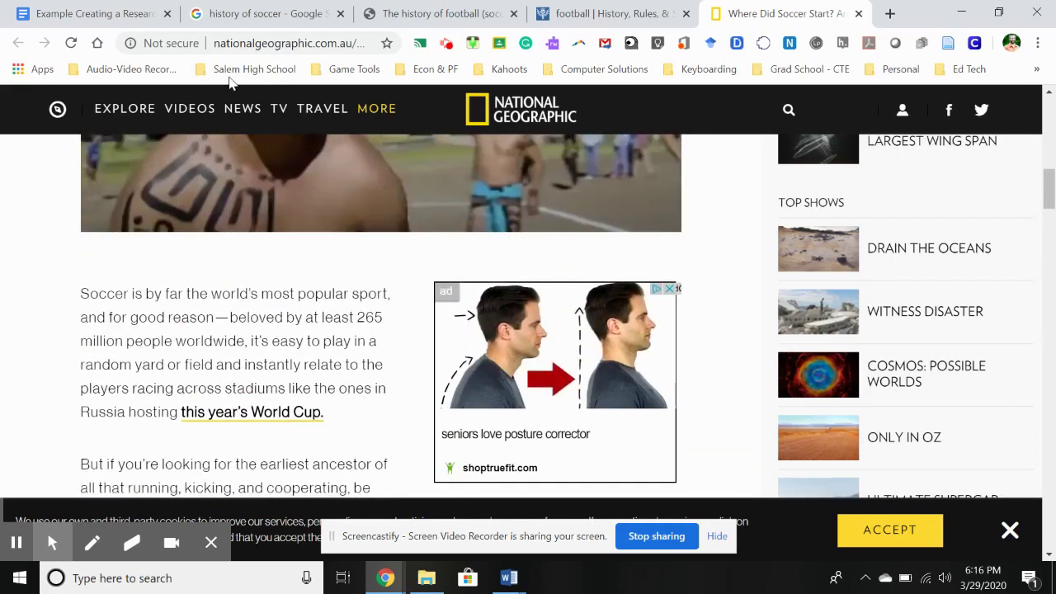
click(248, 13)
scroll(97, 354, down, 2)
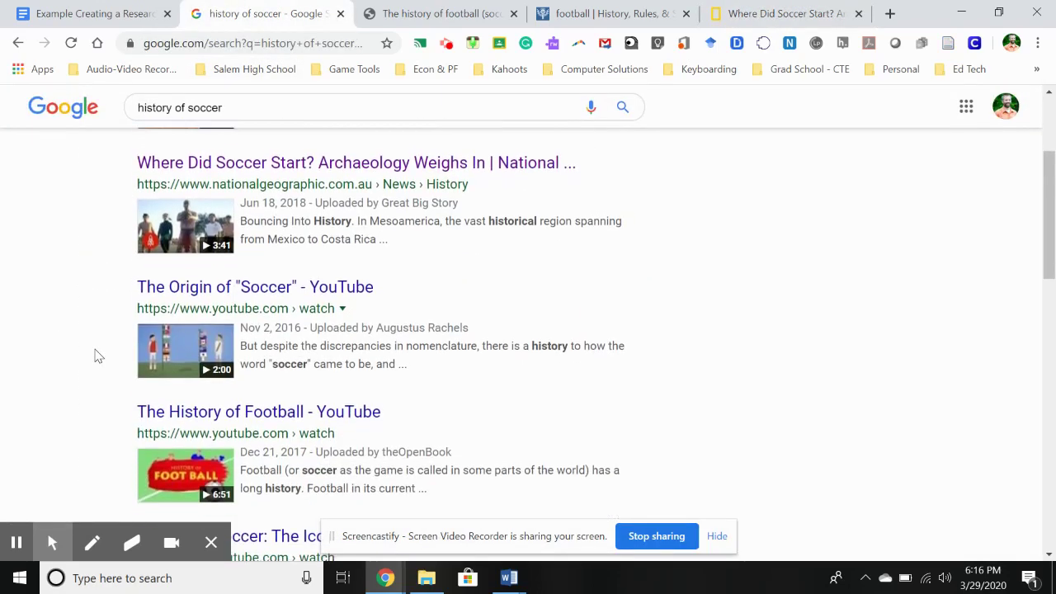
scroll(97, 355, down, 1)
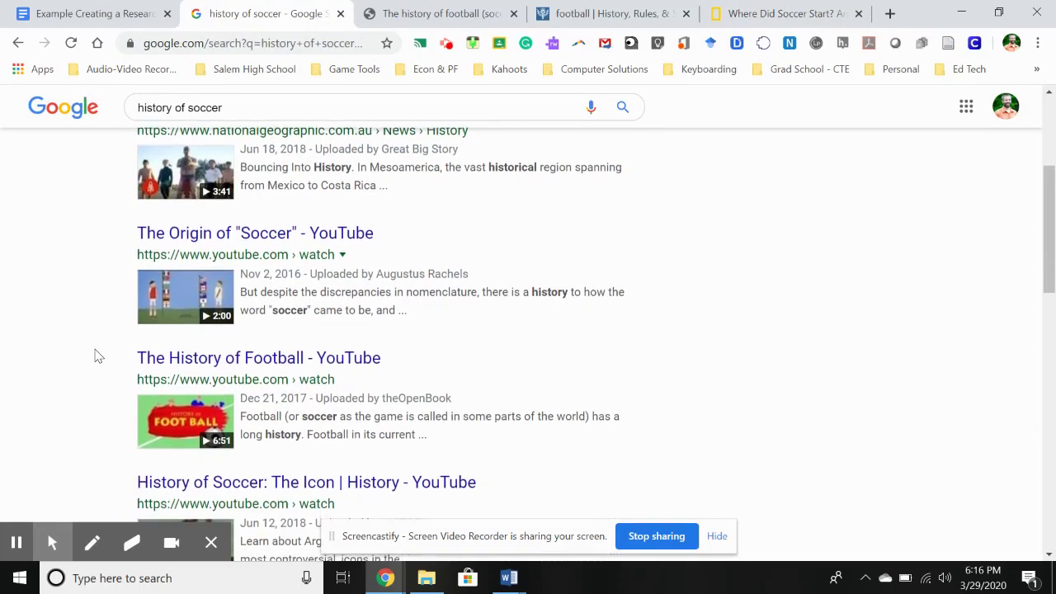
scroll(97, 355, down, 2)
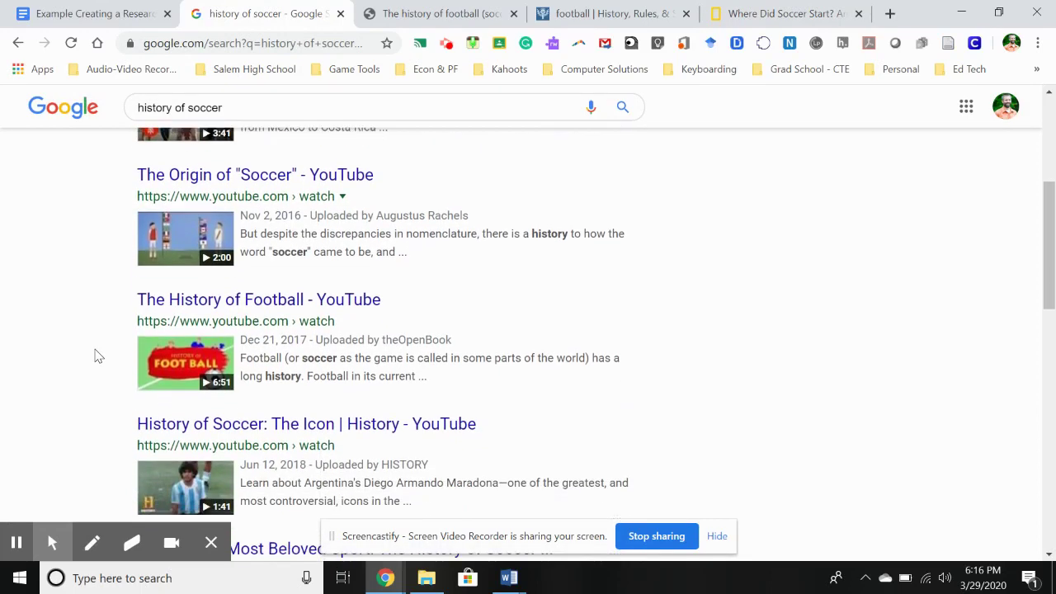
scroll(96, 356, down, 1)
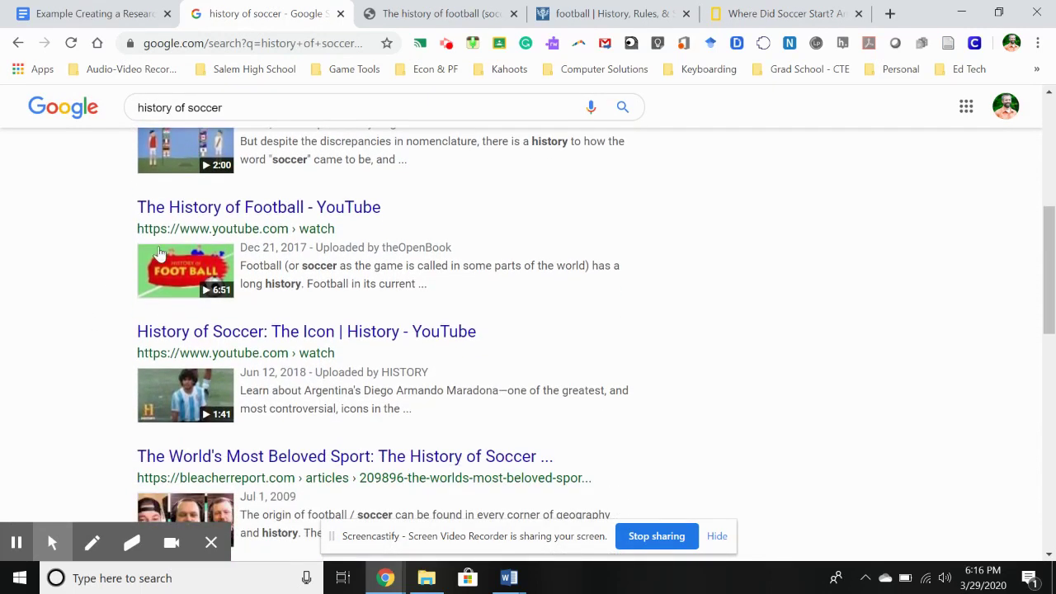
right_click(241, 207)
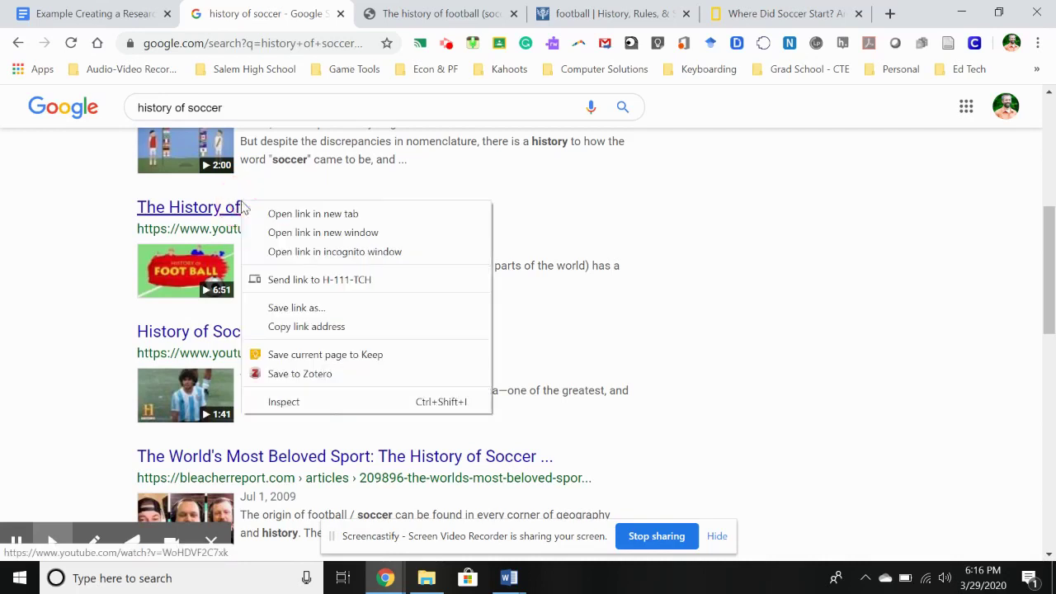
click(283, 212)
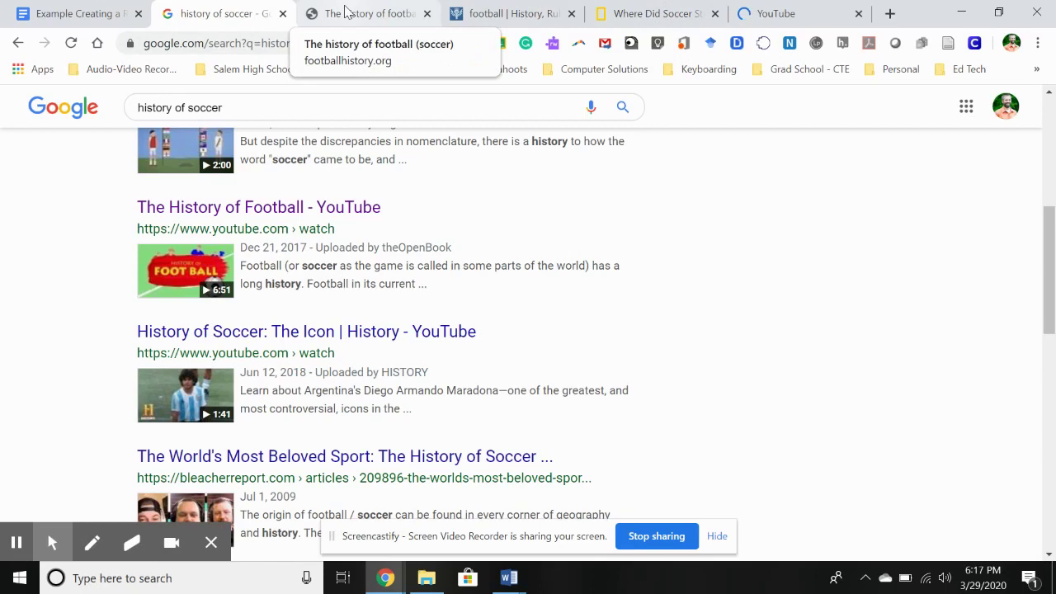
Step: Copy the FootballHistory.org page address into the Resource 1 row of the assignment document's table
click(395, 10)
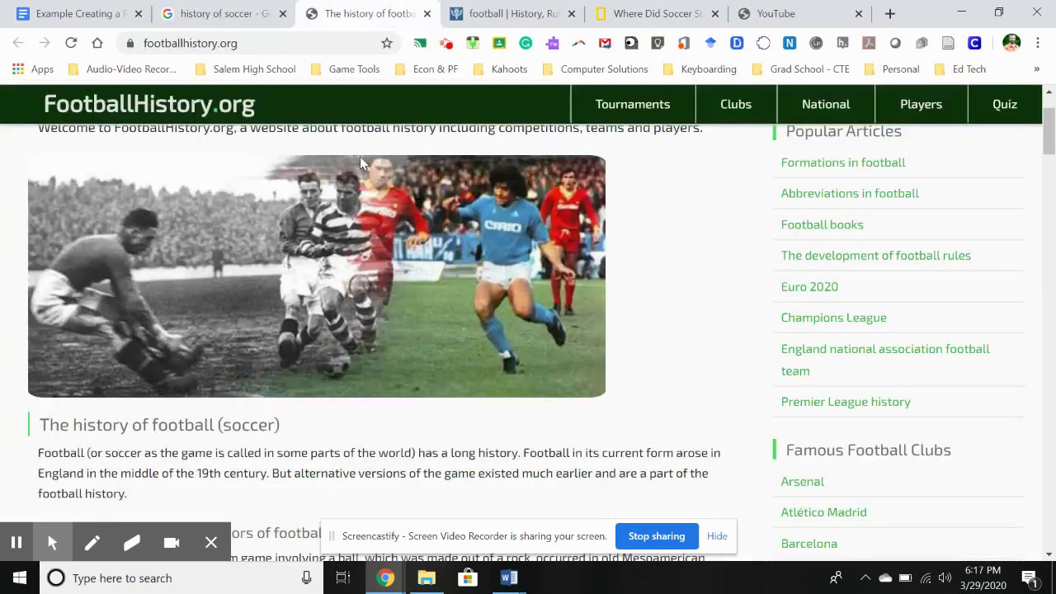
click(265, 42)
key(ctrl+c)
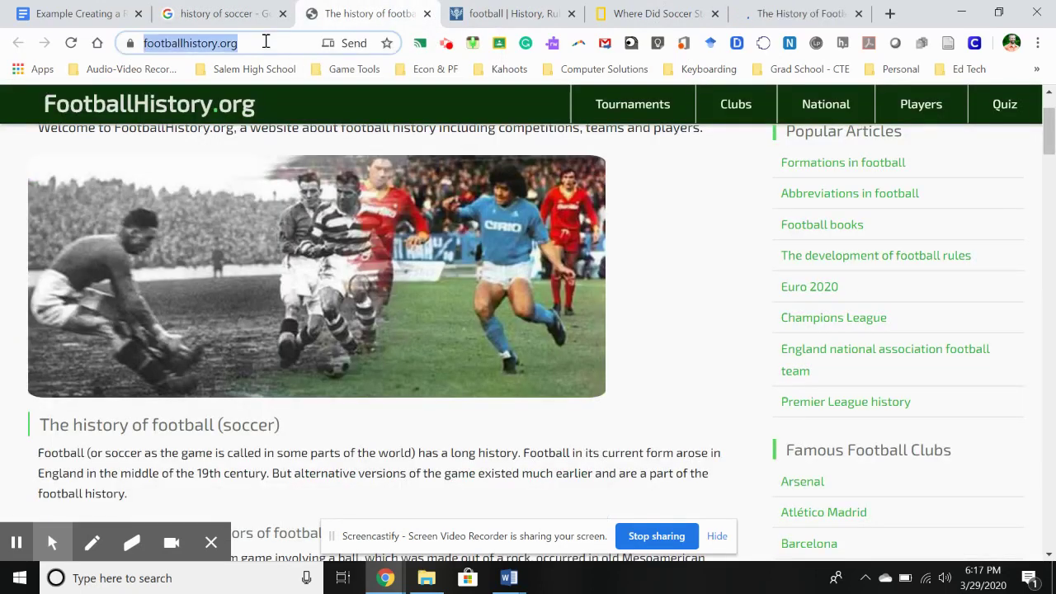
click(509, 578)
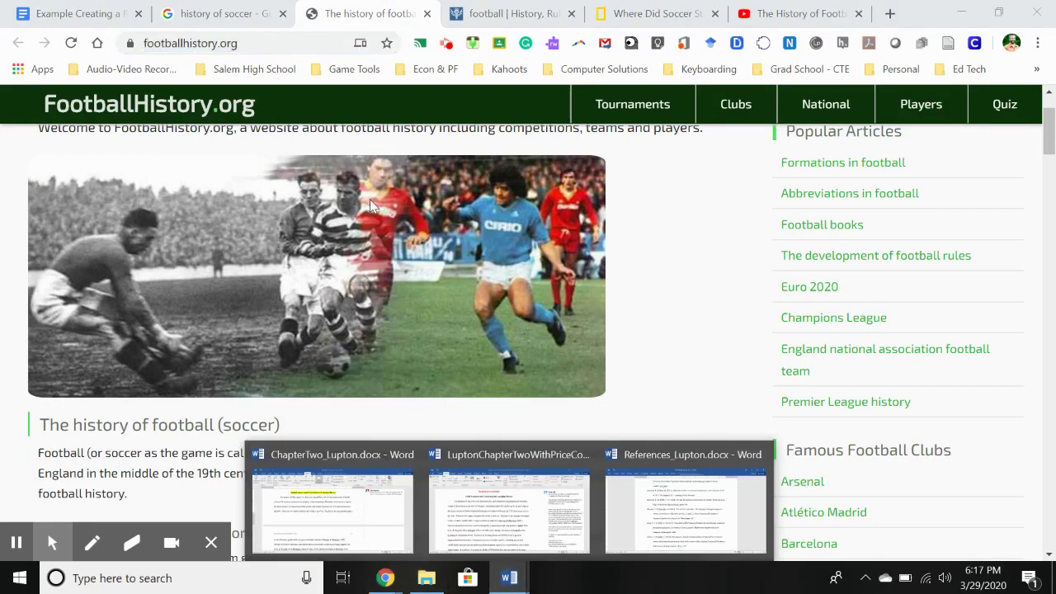
click(62, 8)
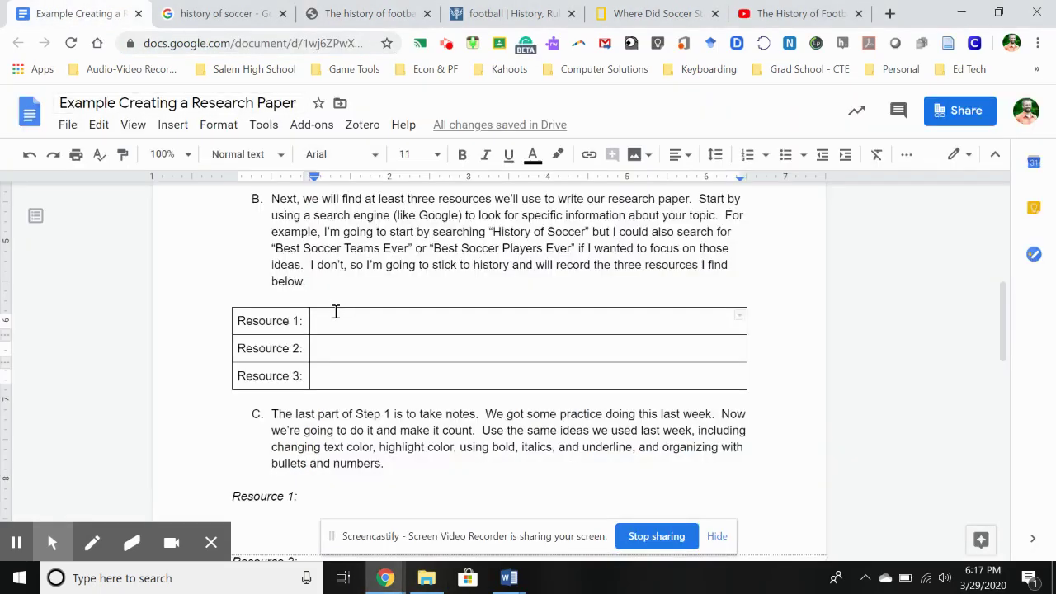
key(ctrl+v)
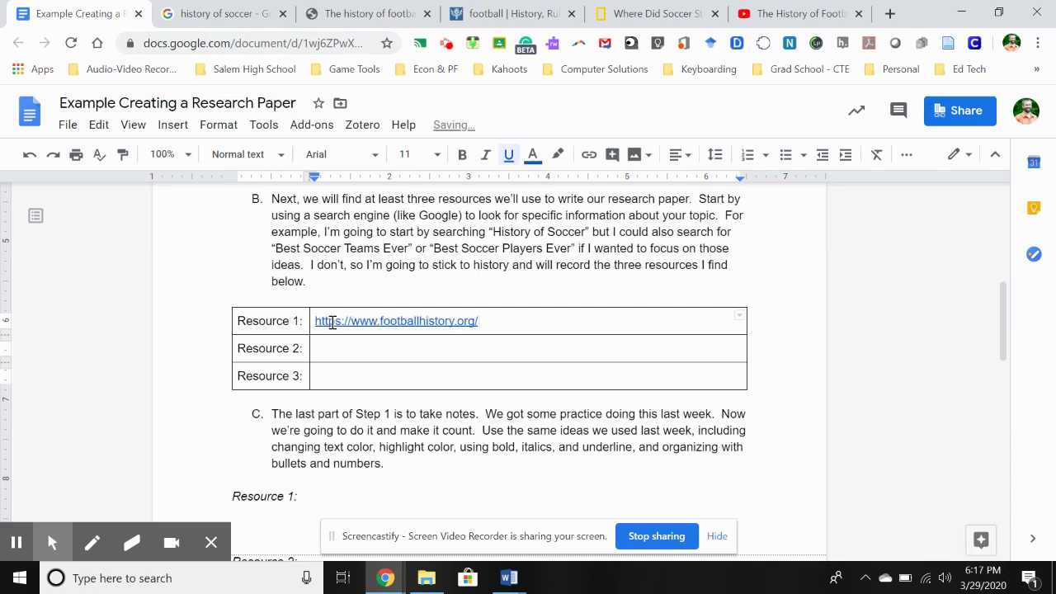
Step: Copy the Britannica football article address into the Resource 2 row, dismissing the newsletter sign-up on the Britannica page
click(364, 347)
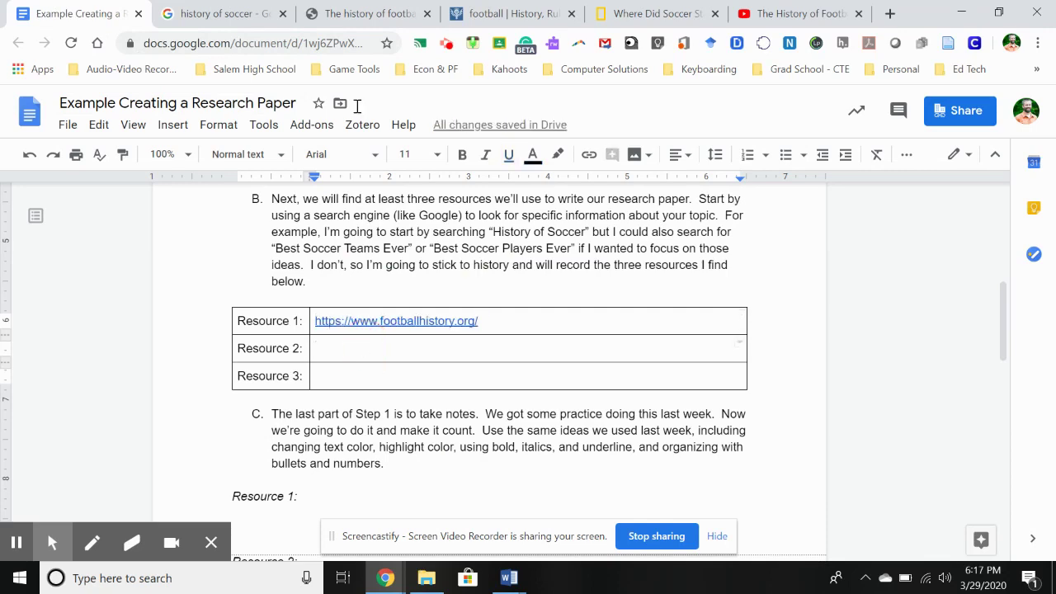
click(504, 8)
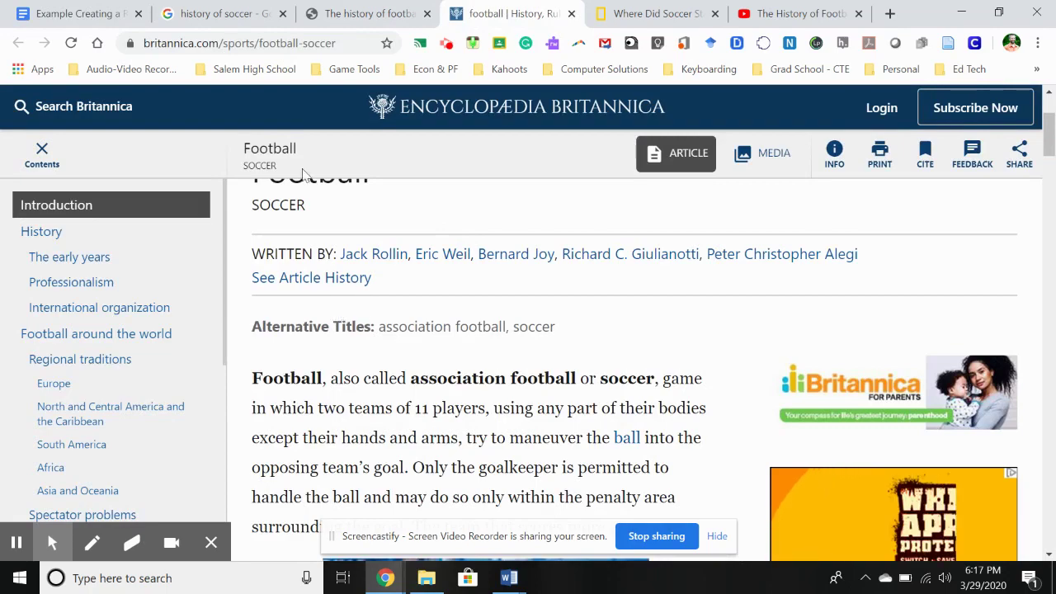
click(287, 36)
key(ctrl+c)
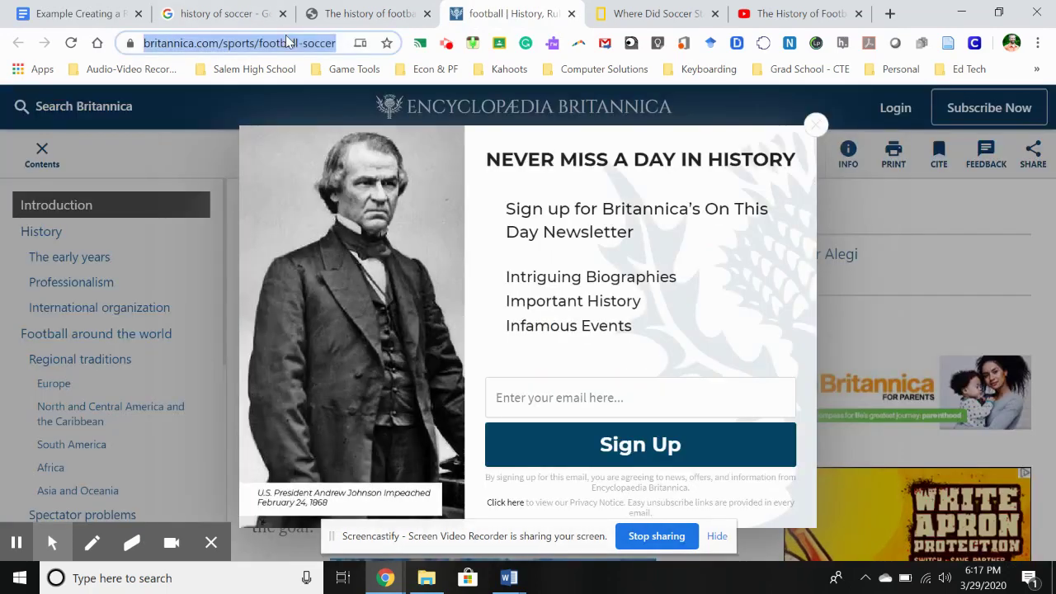
click(816, 124)
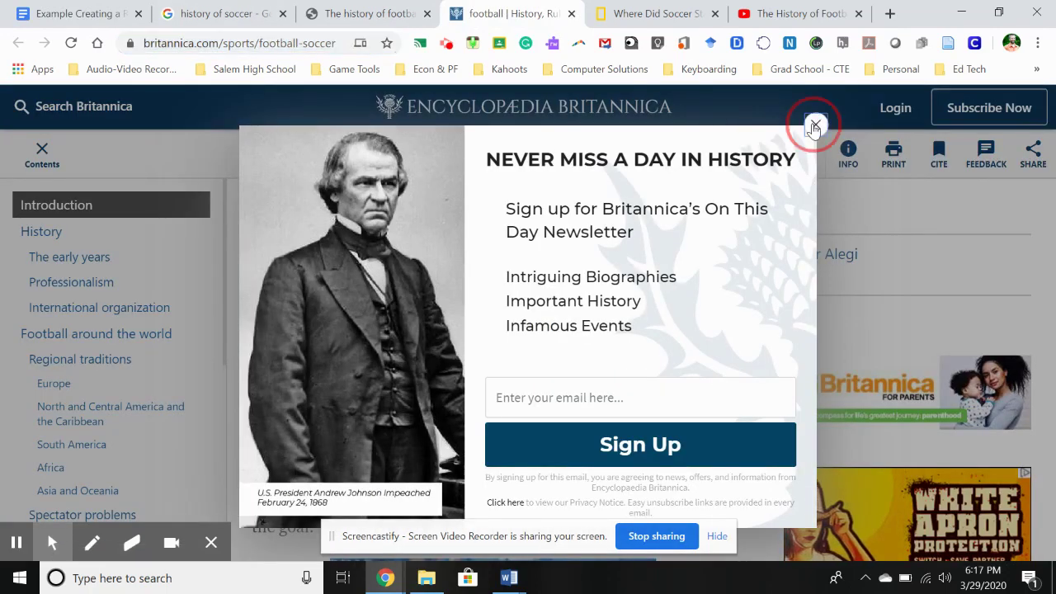
click(106, 8)
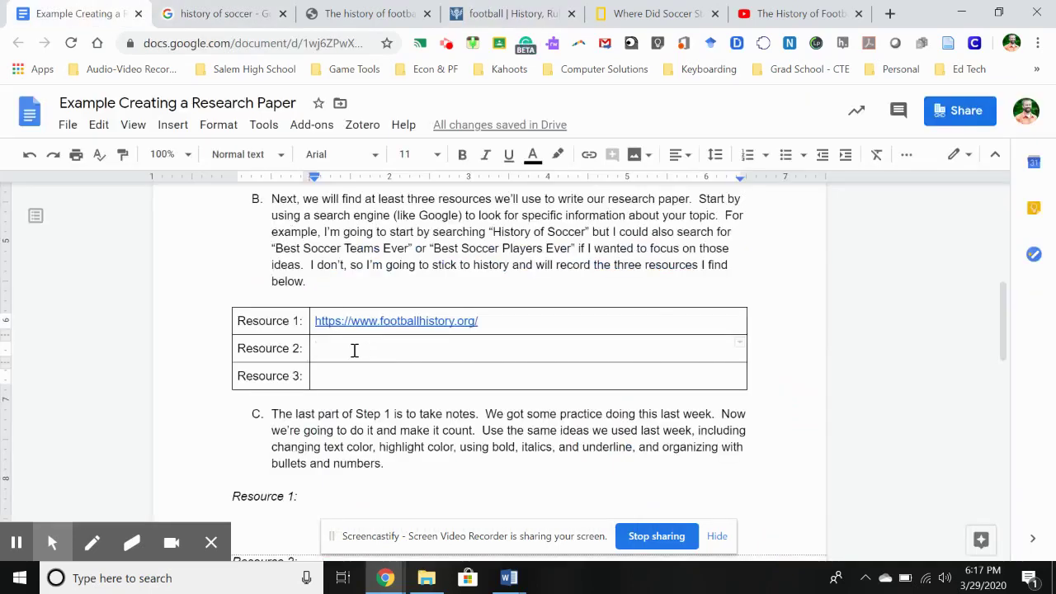
key(ctrl+v)
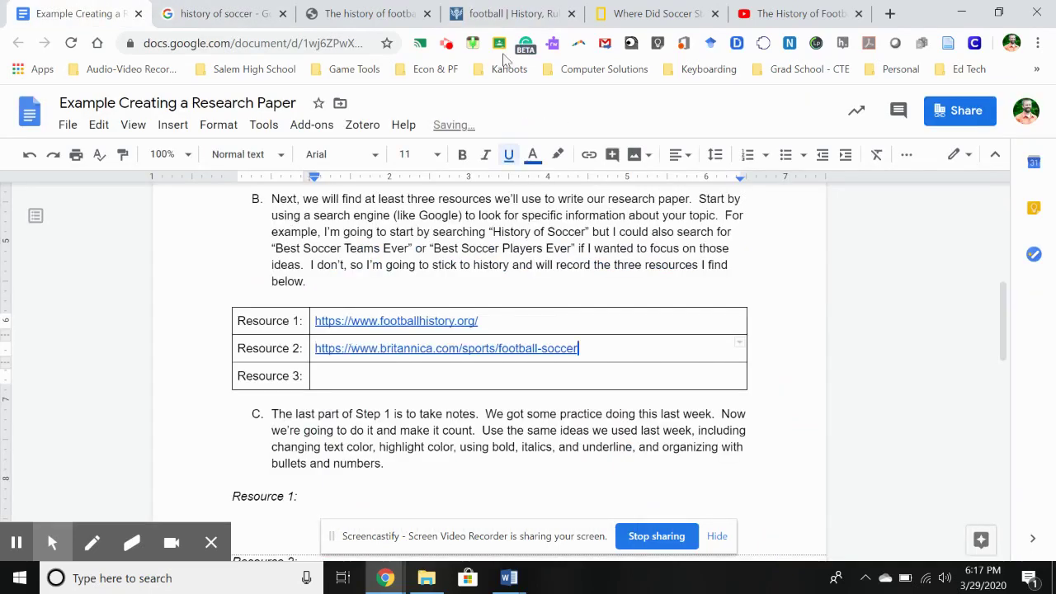
Step: Copy the address of the National Geographic article "Where Did Soccer Start?" into the Resource 3 row
click(652, 10)
click(248, 43)
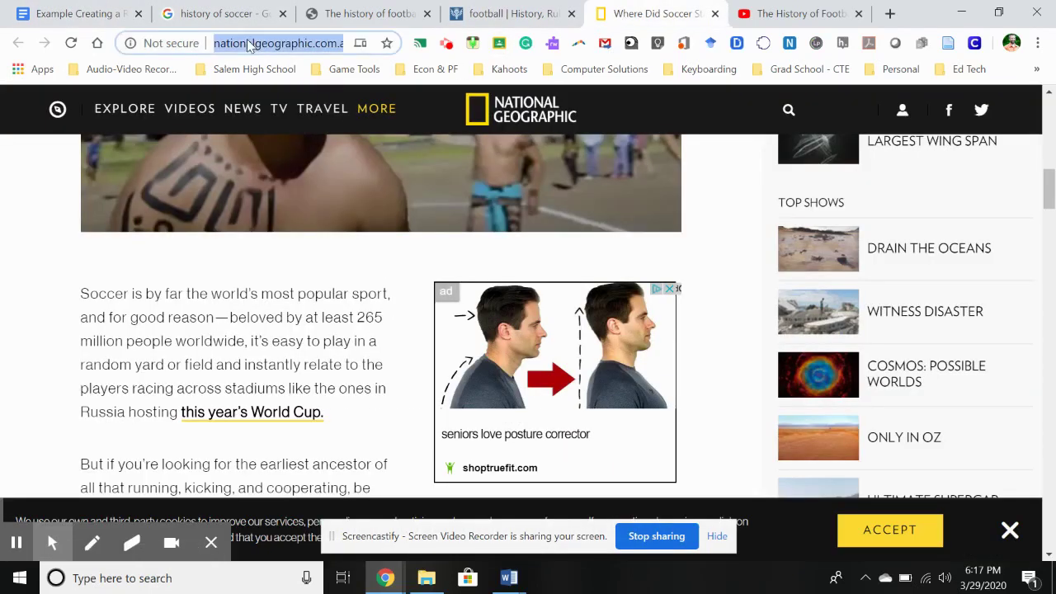
click(91, 12)
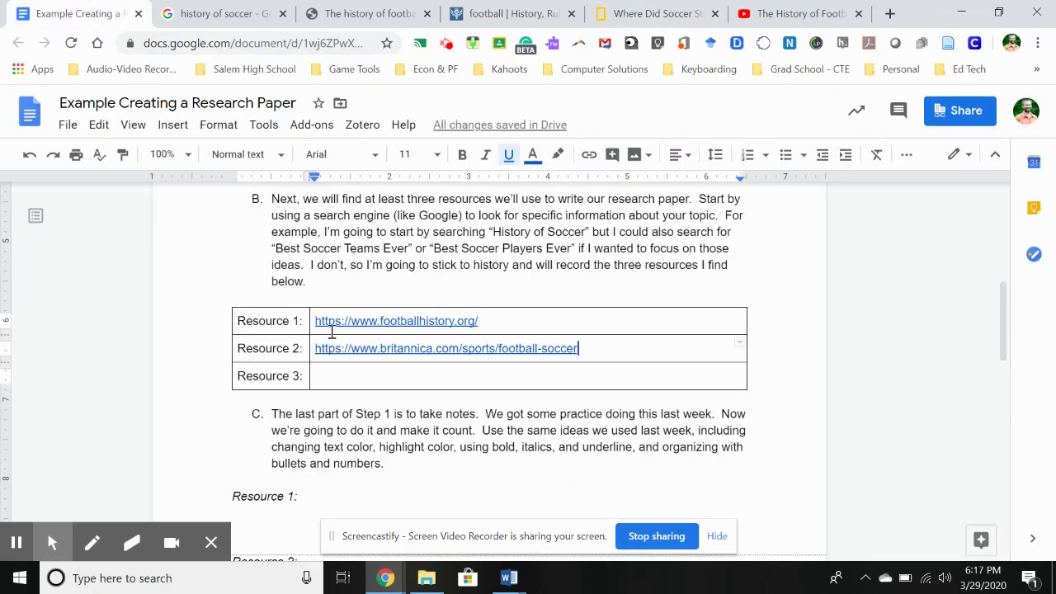
click(358, 375)
text(https://www.nationalgeographic.com.au/history/where-did-soccer-start-archaeology-weighs-in.aspx)
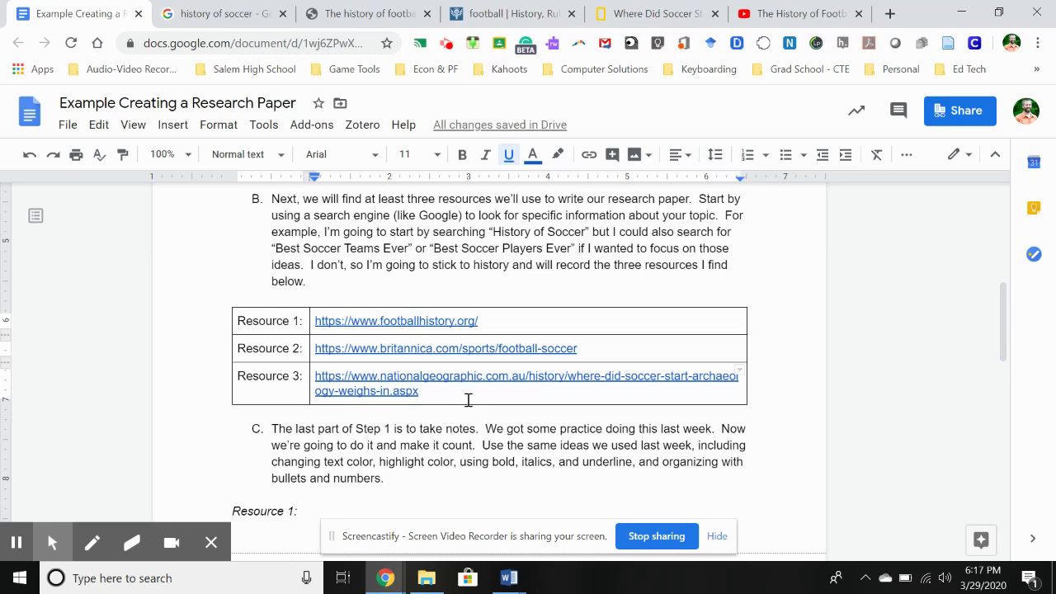
Step: Add a "Resource 4:" row to the table and fill it with the YouTube link to "The History of Football", pausing the video
key(Tab)
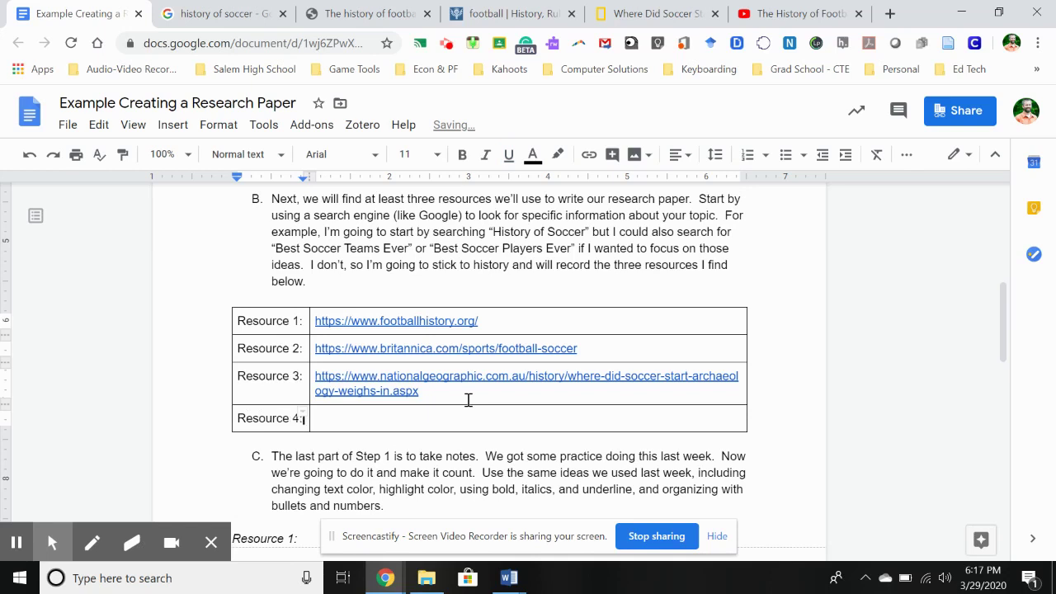
click(796, 13)
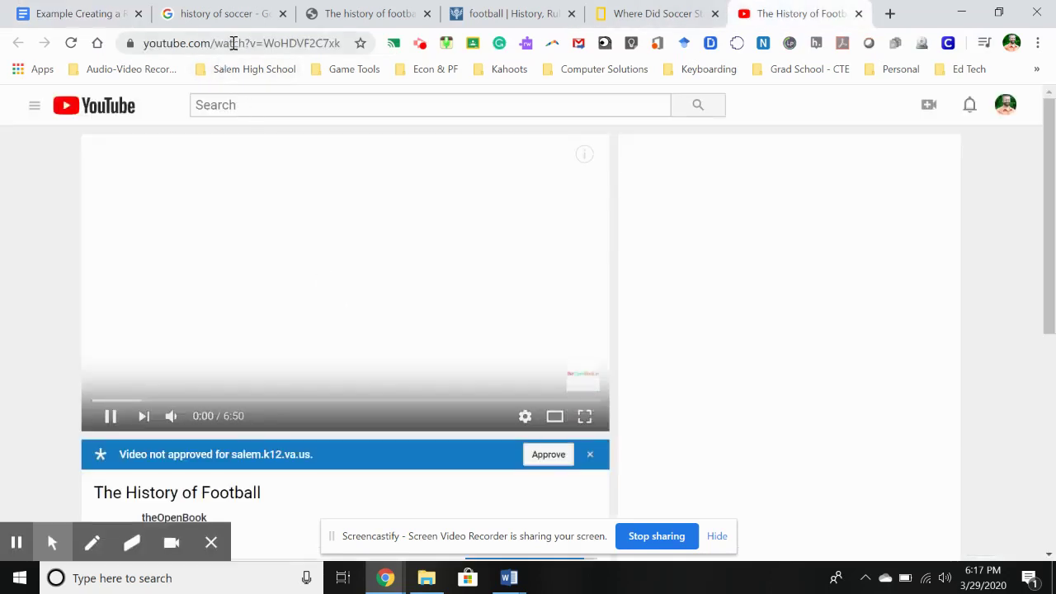
click(234, 45)
key(ctrl+c)
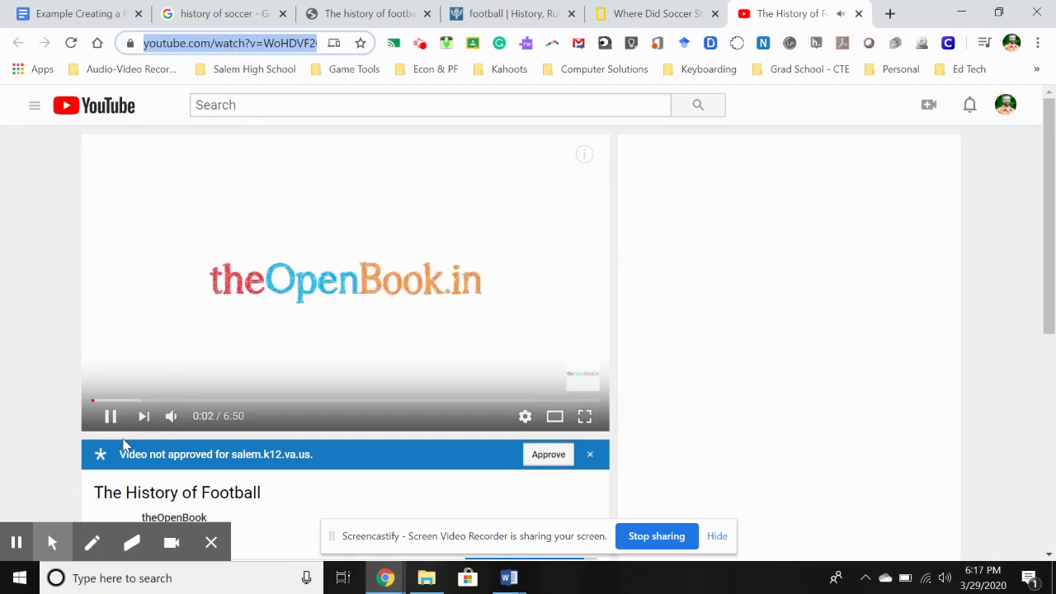
click(109, 417)
click(80, 12)
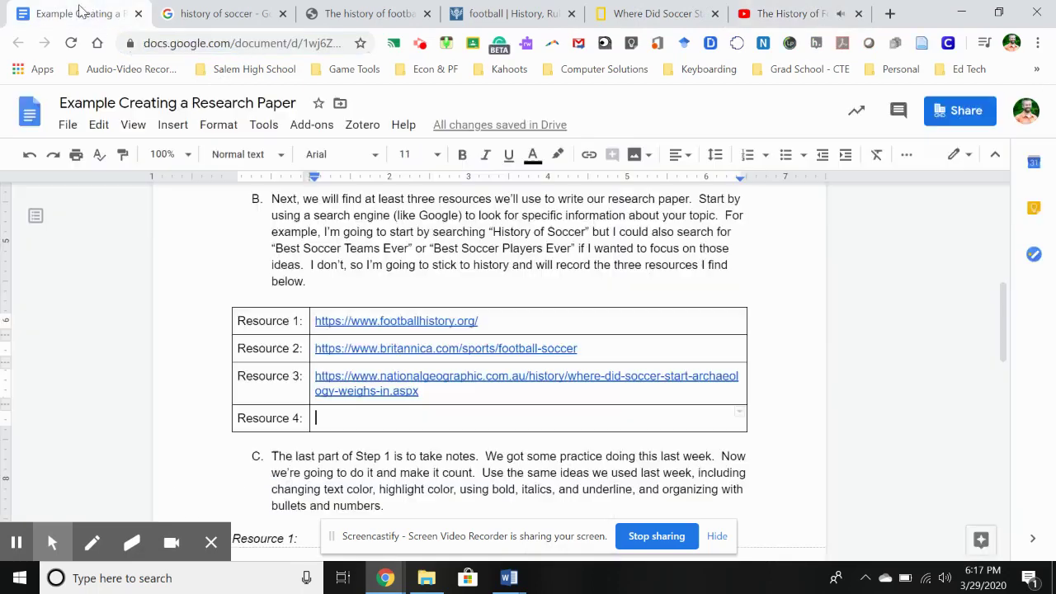
key(ctrl+v)
Step: Place the cursor below "Resource 1:" in the notes section and highlight the introductory paragraph on FootballHistory.org
scroll(429, 388, down, 2)
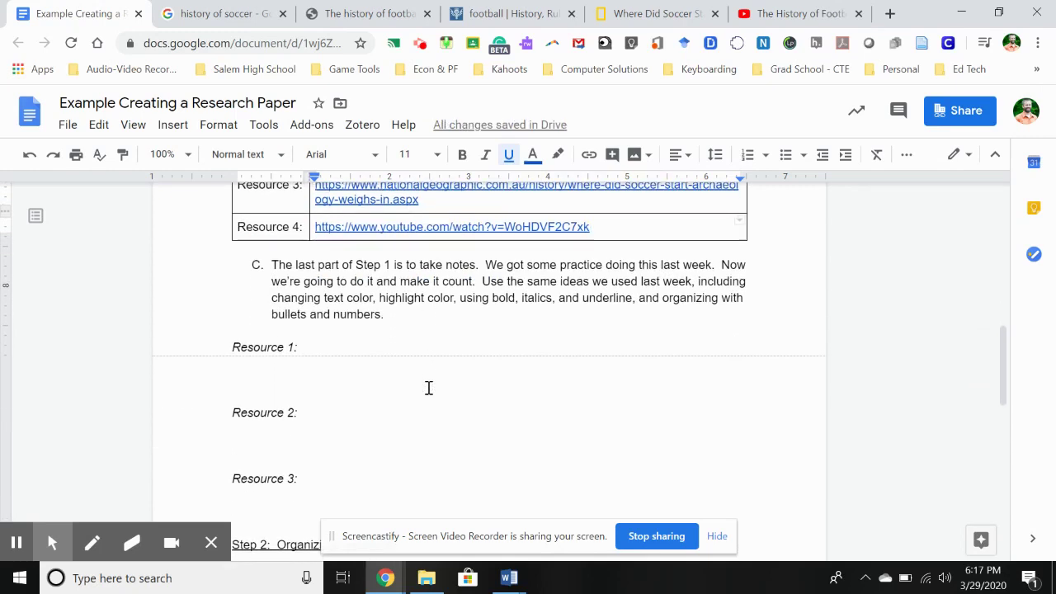
scroll(429, 388, down, 1)
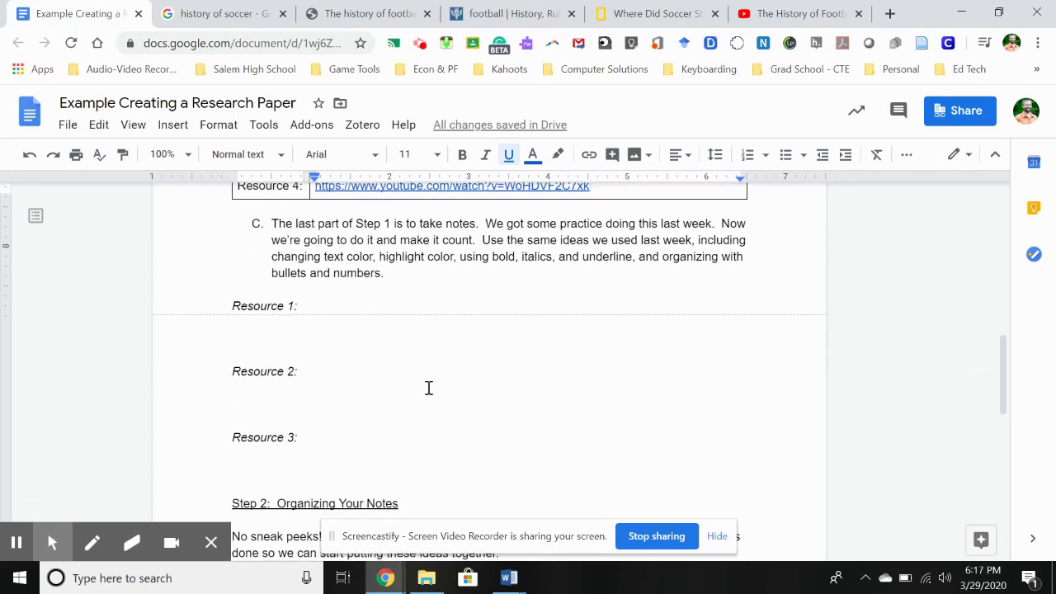
click(261, 314)
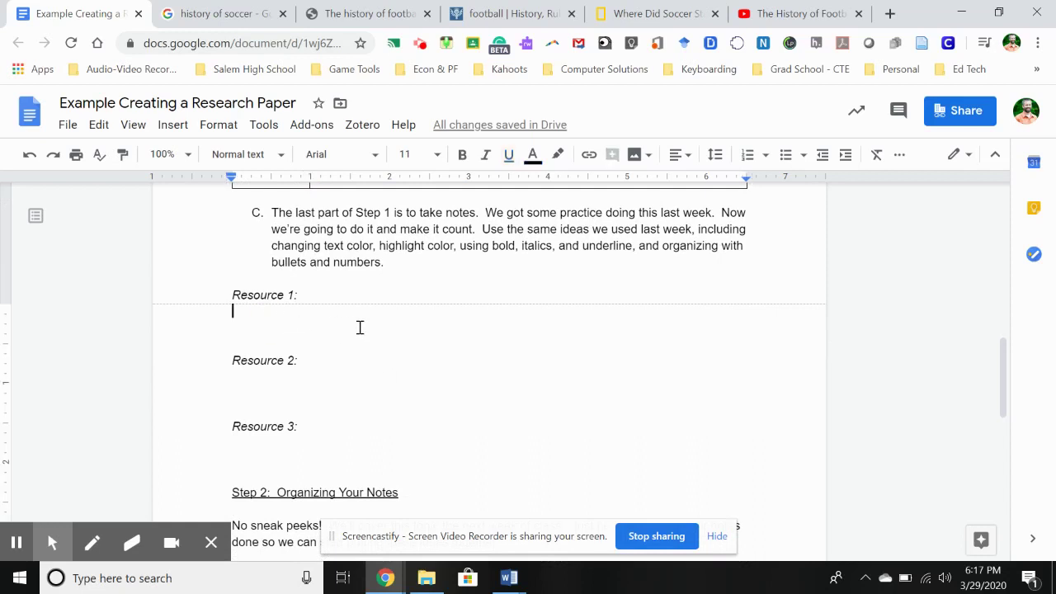
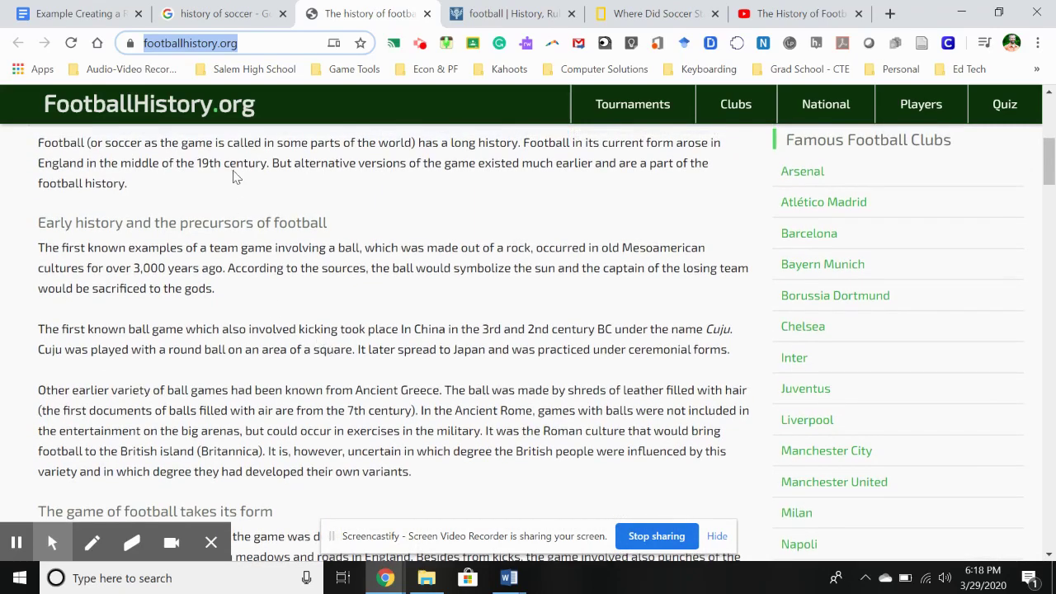
drag(43, 143, 184, 177)
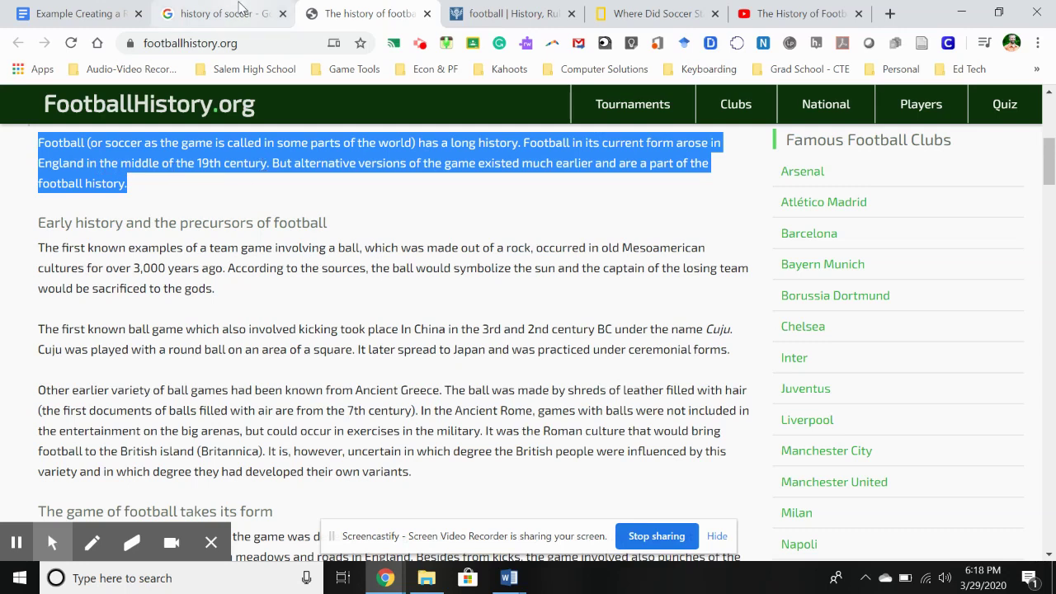
Step: Start a bulleted list under Resource 1 in the document with "Modern football (or soccer) came out of England in the mid-1800s"
click(75, 12)
click(283, 316)
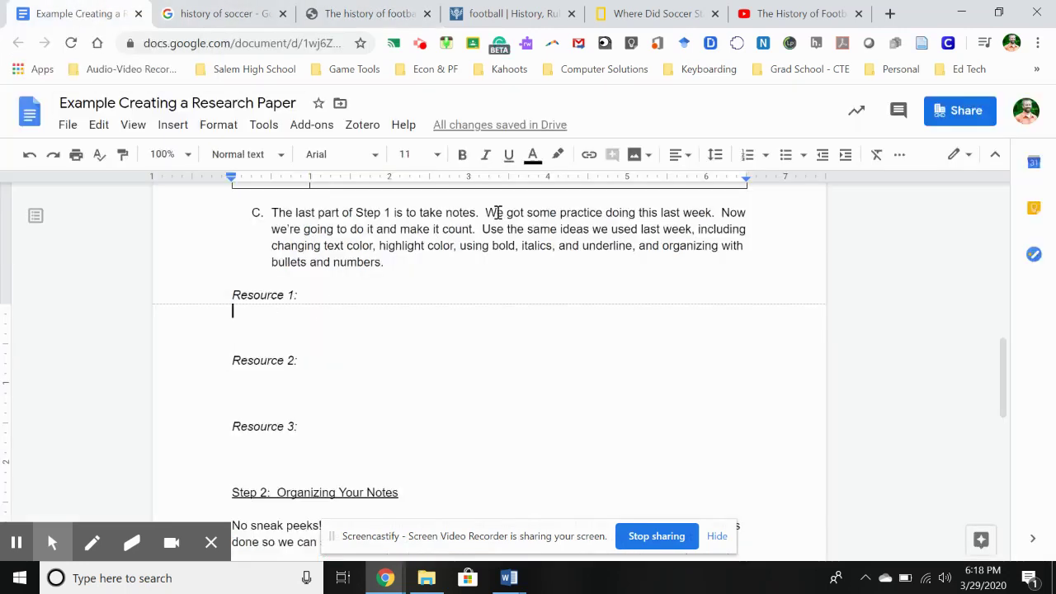
click(785, 160)
text(Modern)
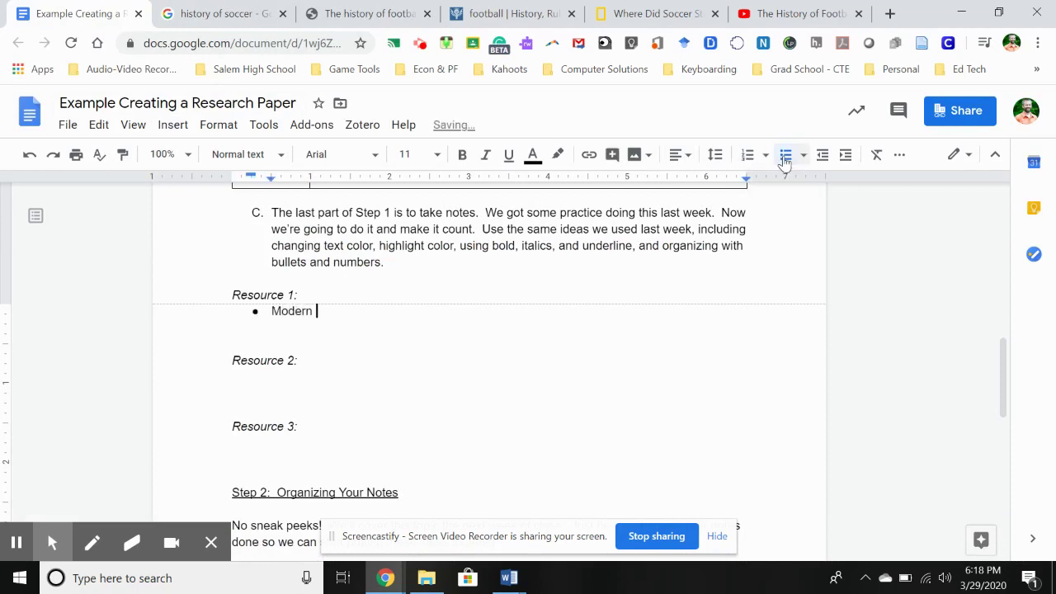
text( football (or soccer)
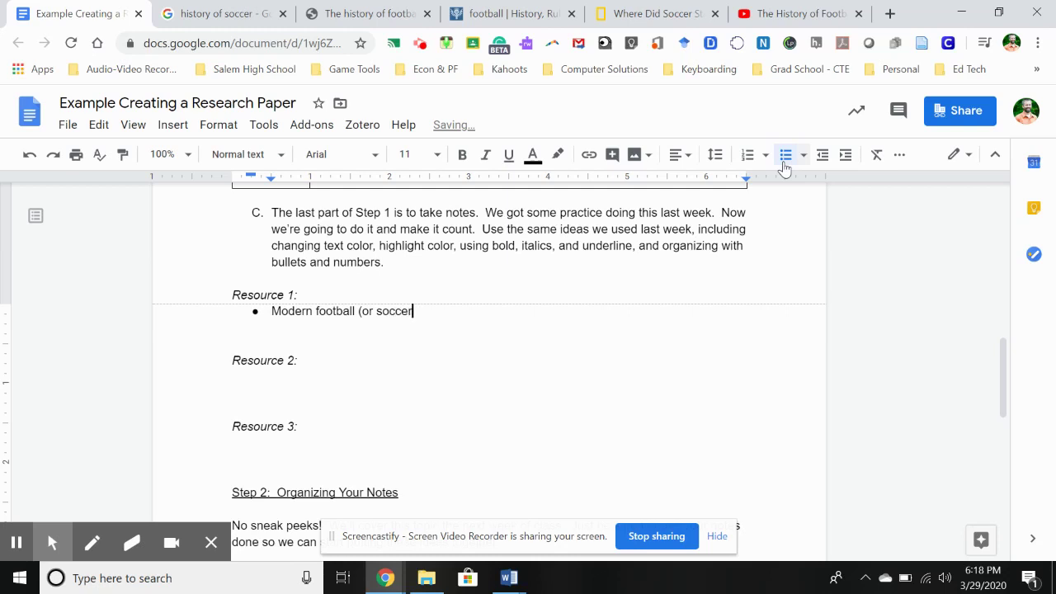
text() came out of England )
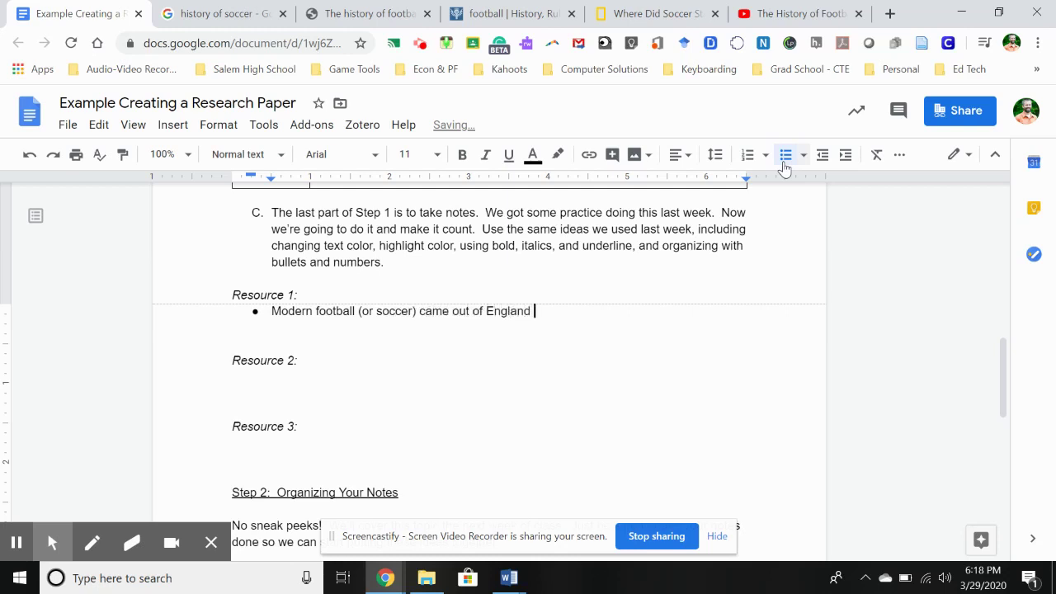
text(in the mid 1800s)
key(Left)
key(BackSpace)
text(-)
key(Return)
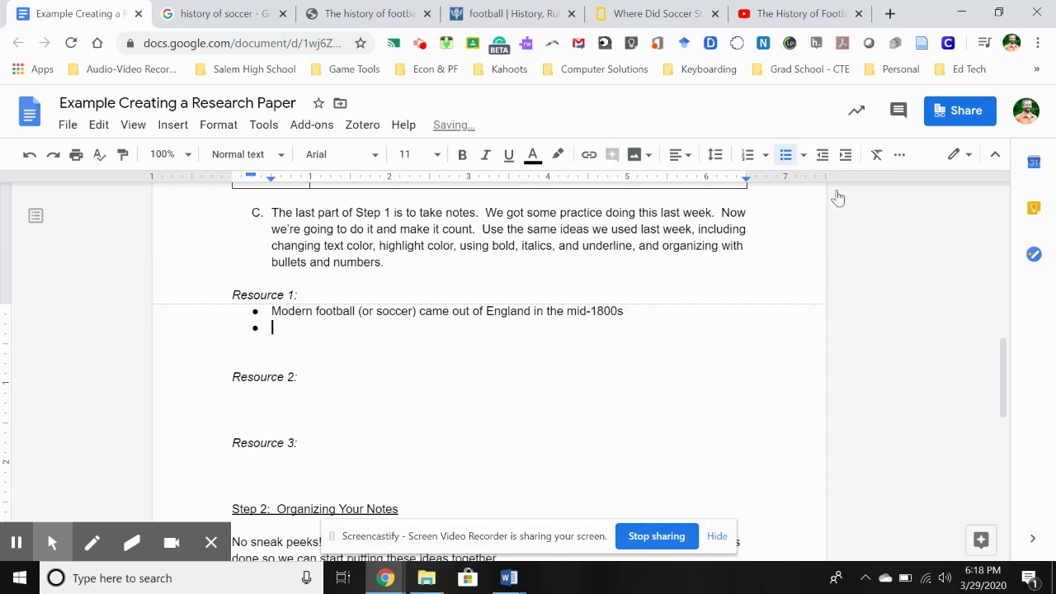
Step: Read the early history on FootballHistory.org and add the Resource 1 bullet "First team games involving a ball happened 3000 years ago in Mesoamerica"
click(329, 11)
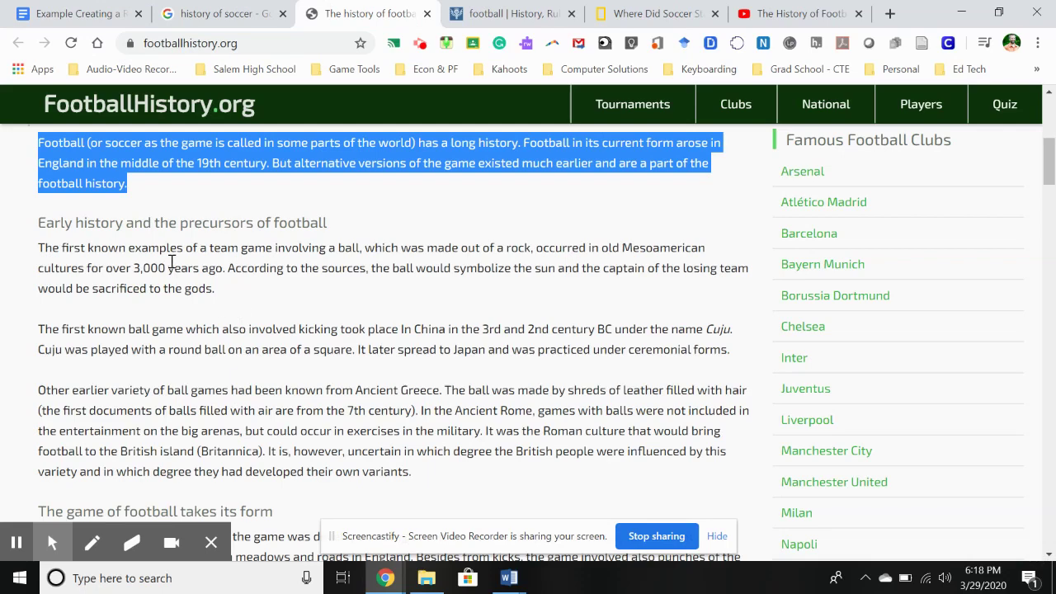
scroll(231, 314, down, 1)
scroll(231, 314, down, 2)
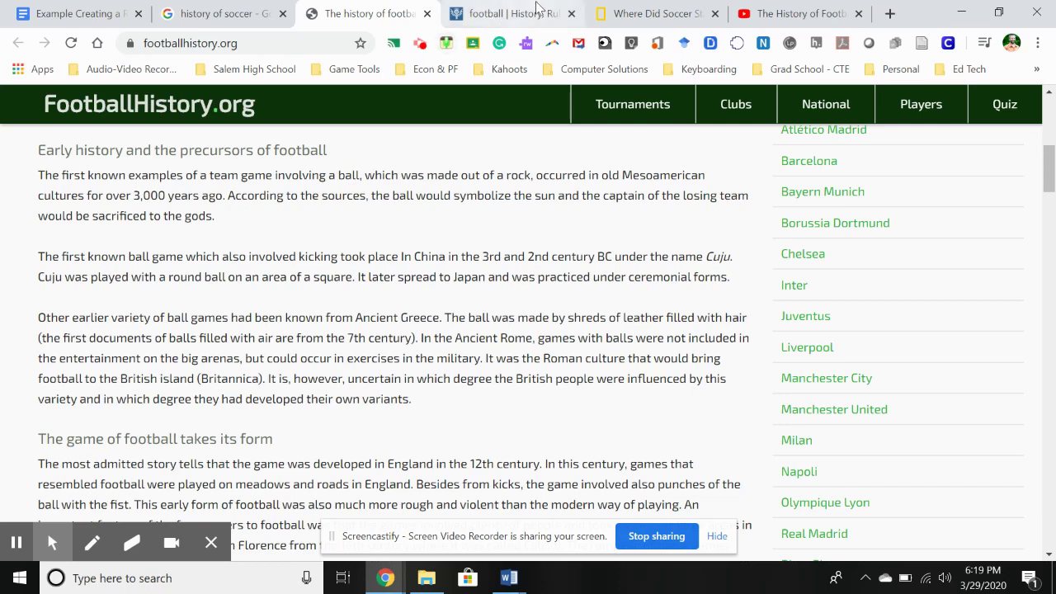
click(102, 18)
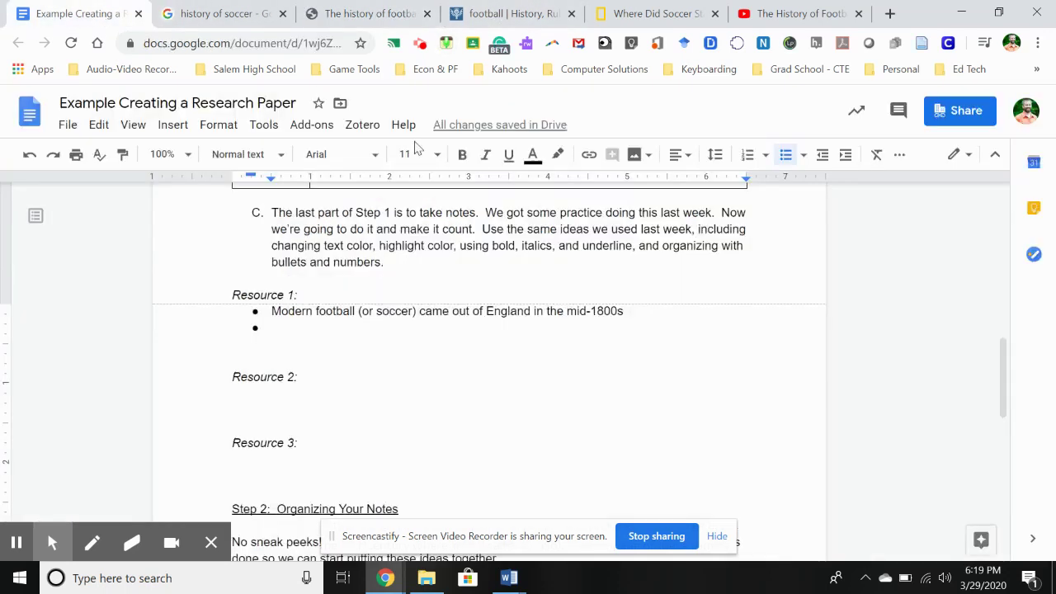
text(First games)
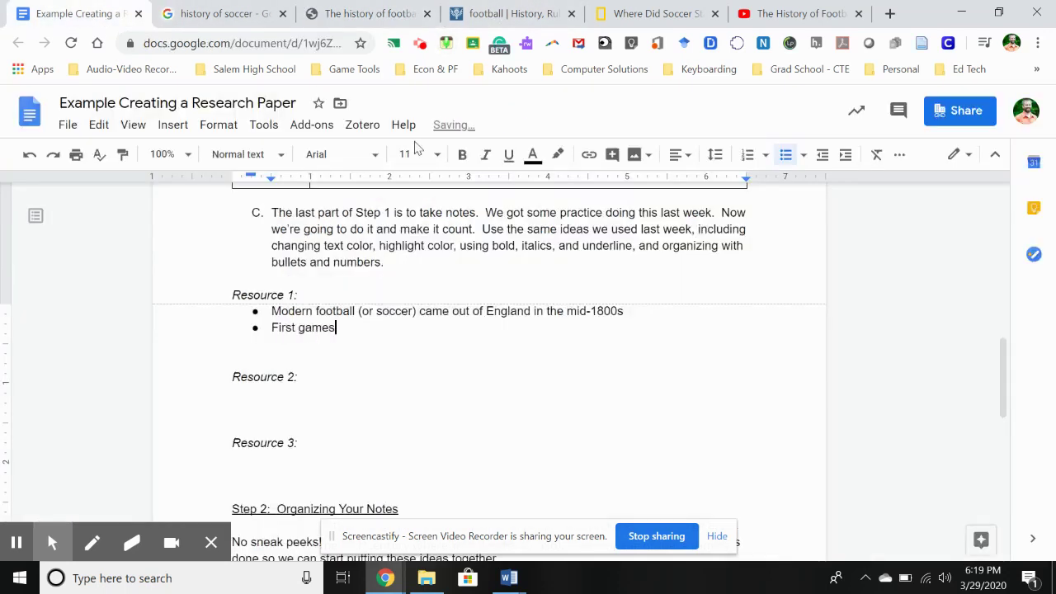
key(BackSpace)
key(BackSpace)
key(BackSpace)
key(BackSpace)
key(BackSpace)
text(team games involvi)
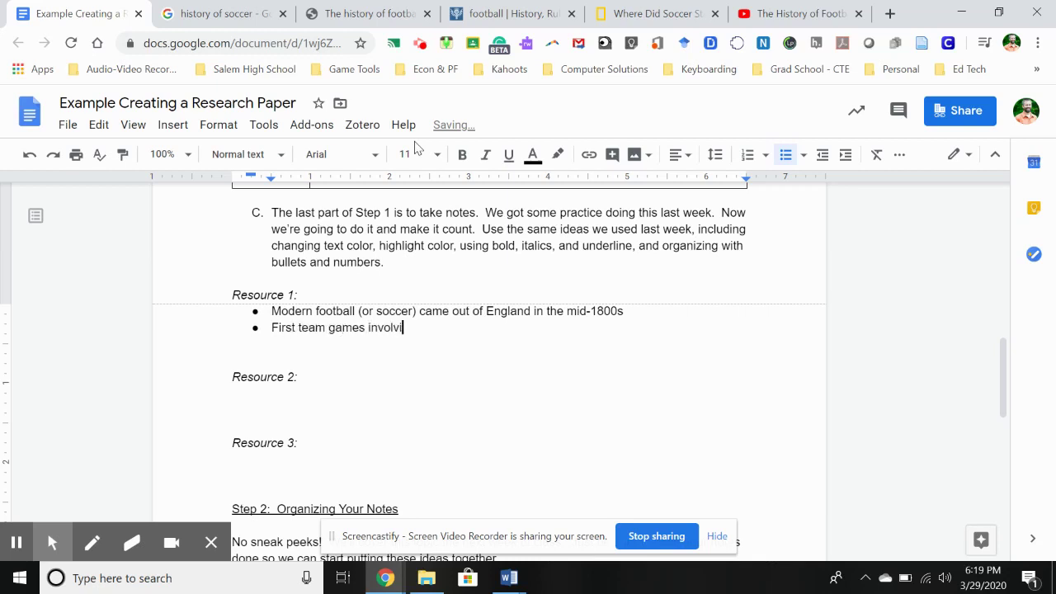
text(ng a ball happened 300)
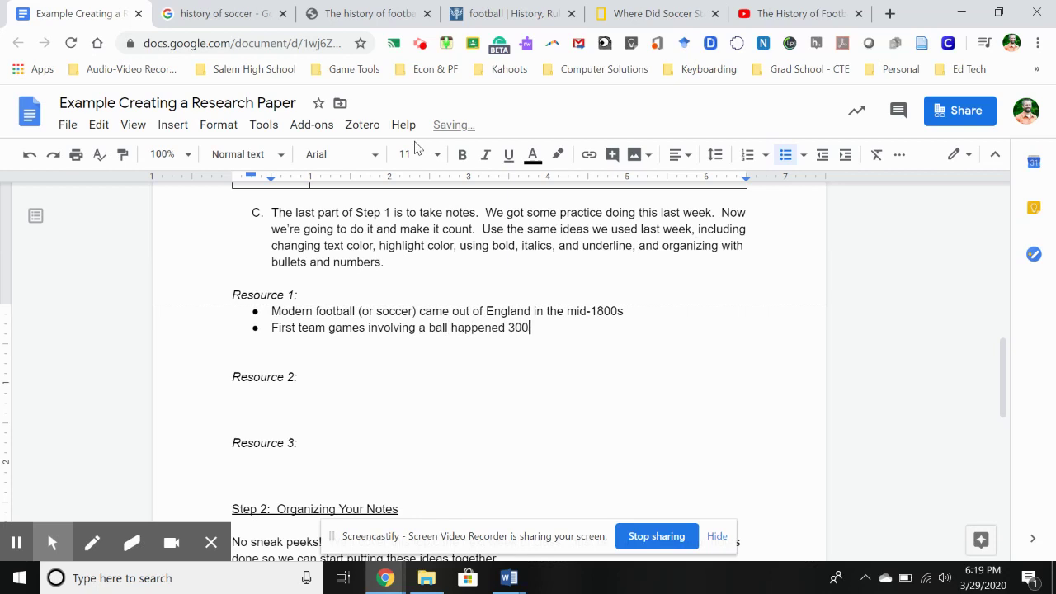
text(0 years ago in Mesoame)
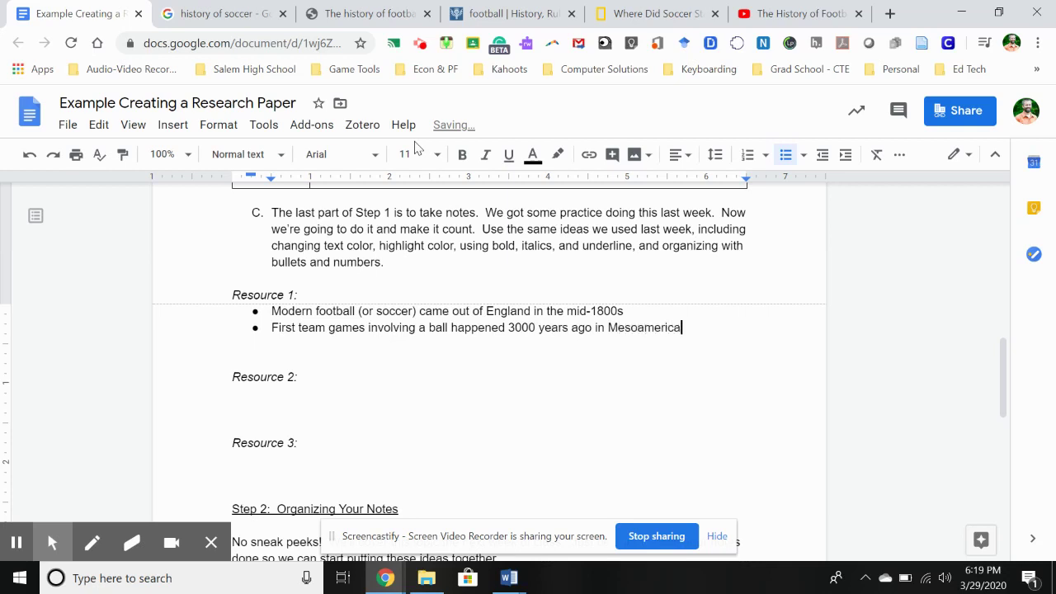
text(rica)
key(Return)
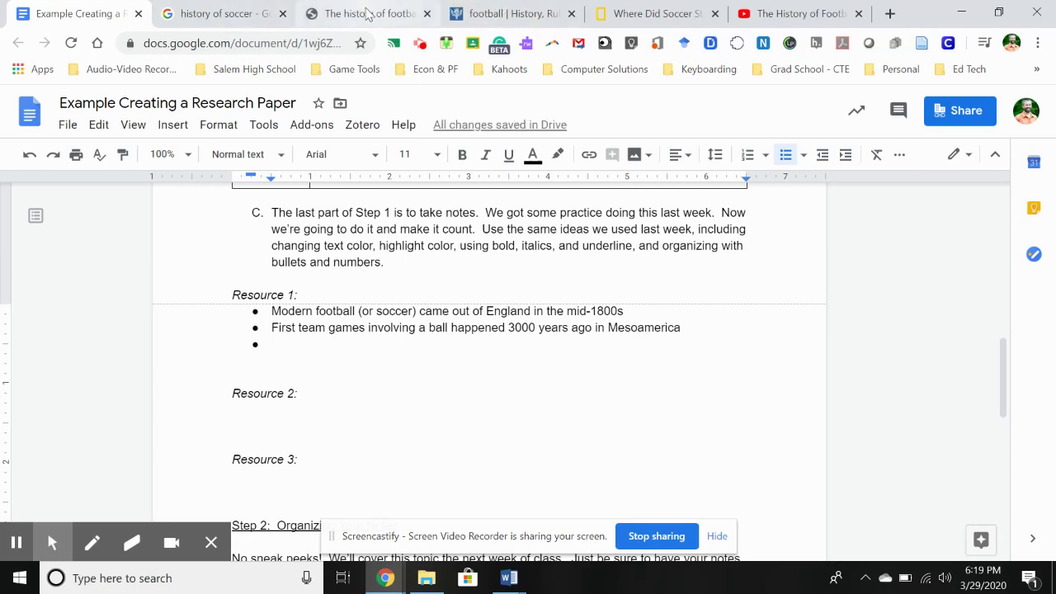
Step: Read the website's kicking-game paragraph and add the bullet "First ball kicking game happened in 2nd and 3rd century BC in China"
click(368, 14)
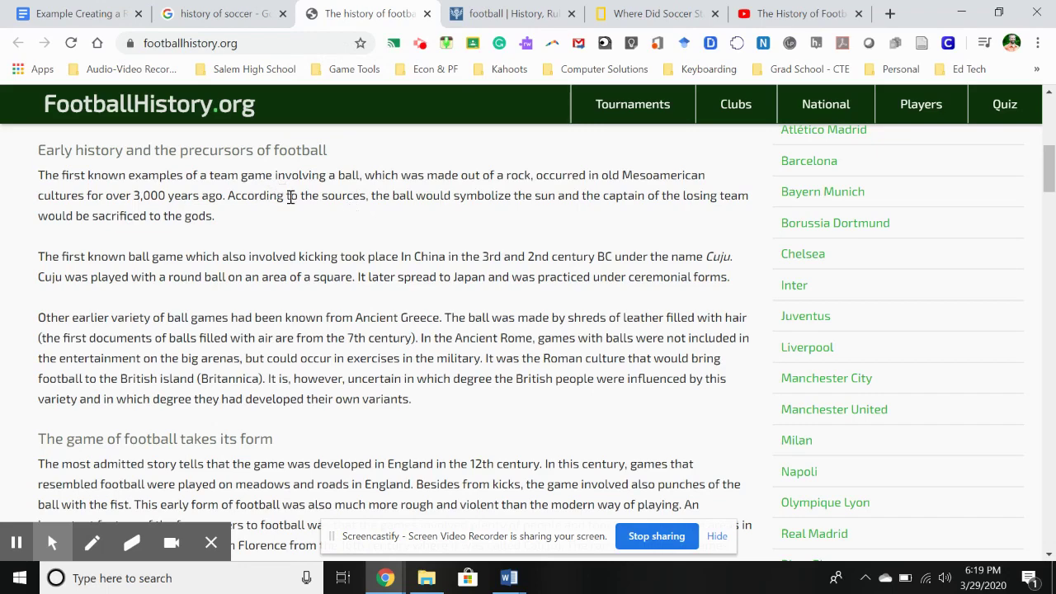
scroll(334, 293, down, 1)
scroll(334, 293, down, 2)
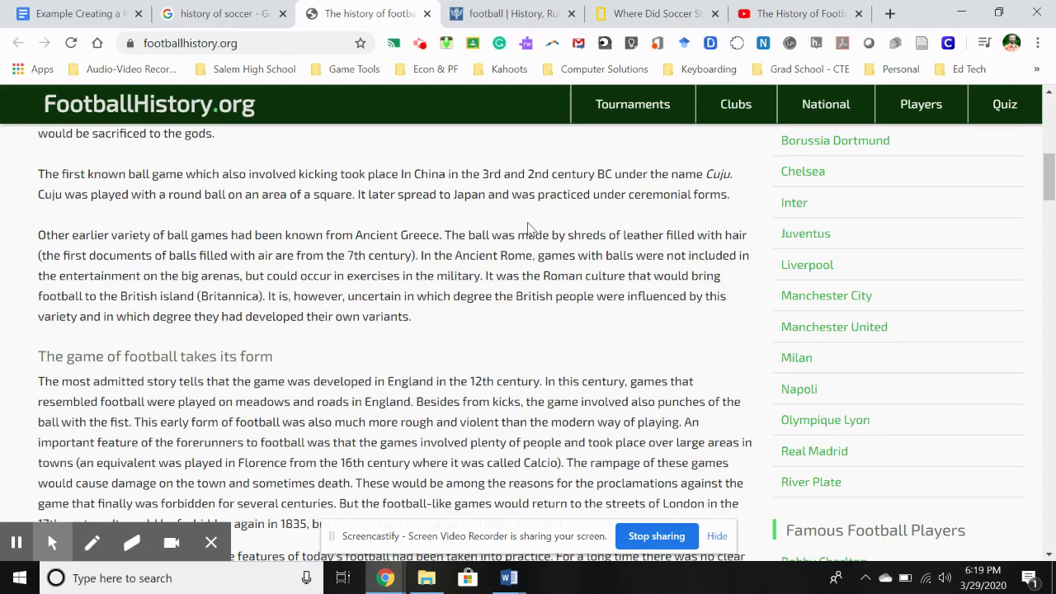
scroll(473, 254, down, 1)
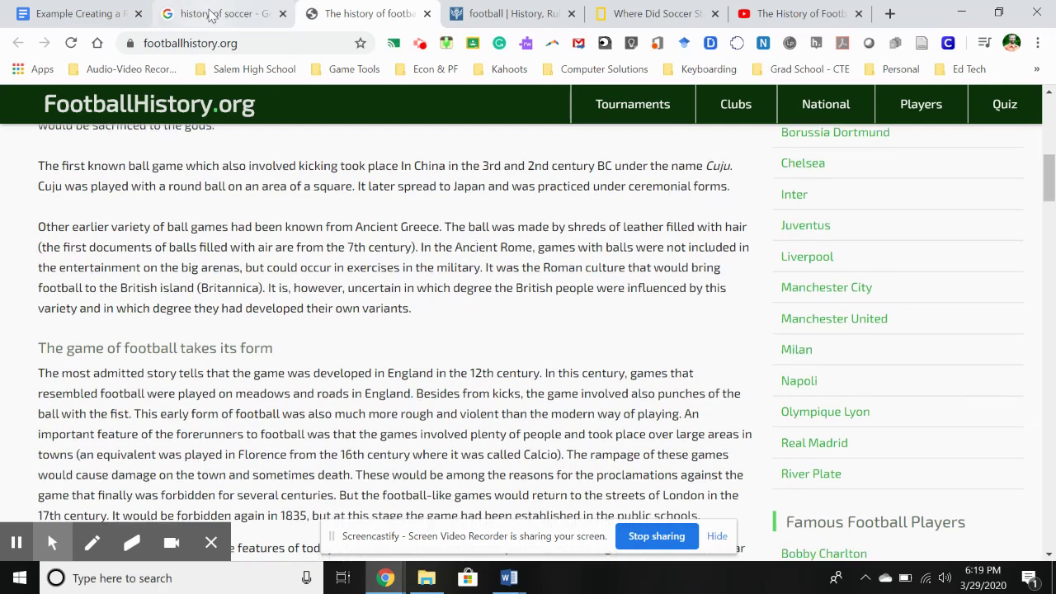
click(75, 11)
text(Firs)
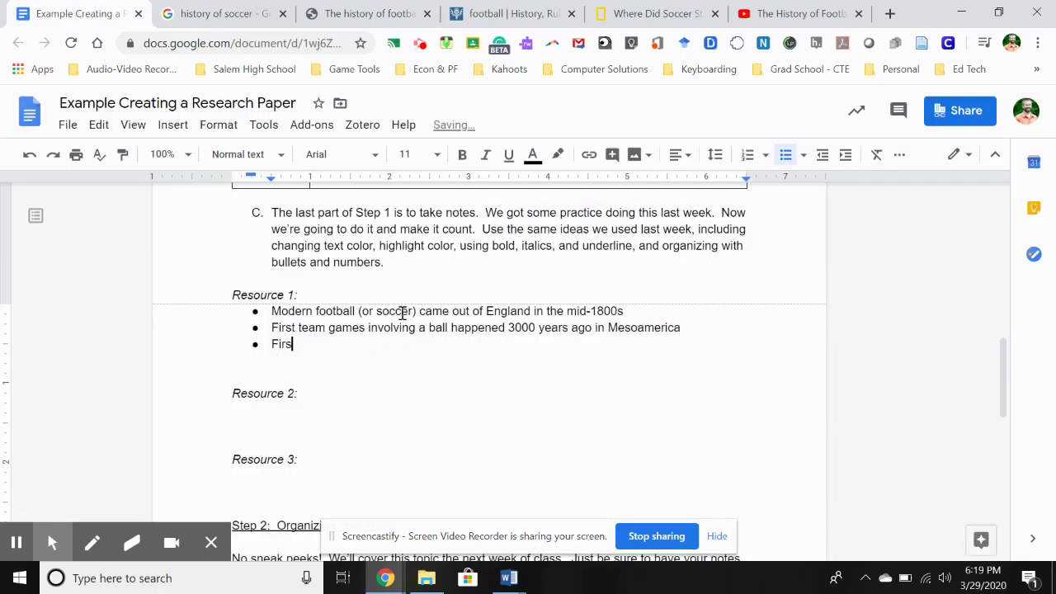
text(t ball kcikin)
key(BackSpace)
key(BackSpace)
key(BackSpace)
key(BackSpace)
text(king game happen)
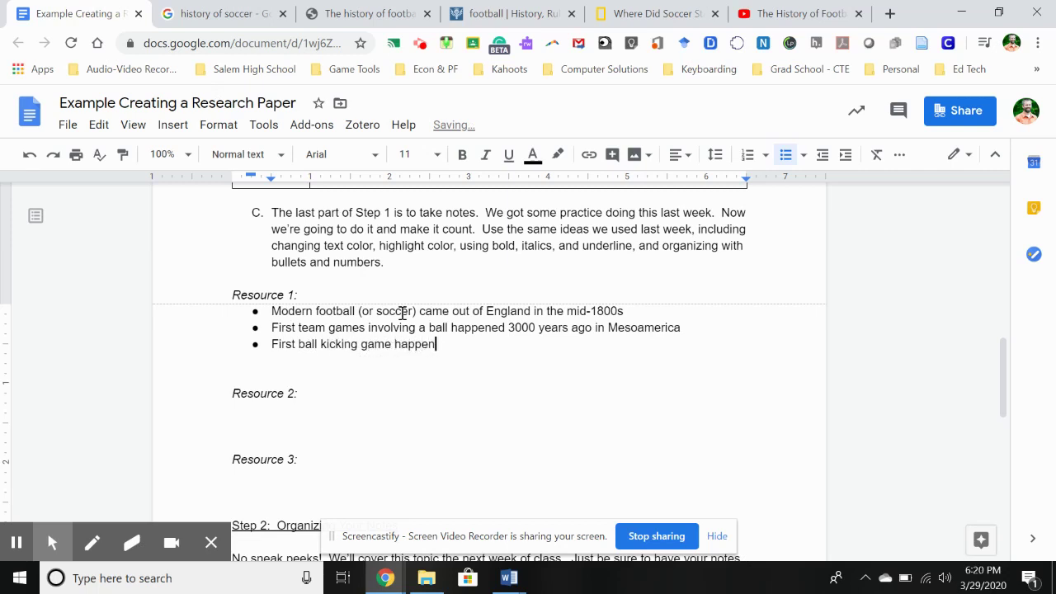
text(ded in 2nd and 3rd)
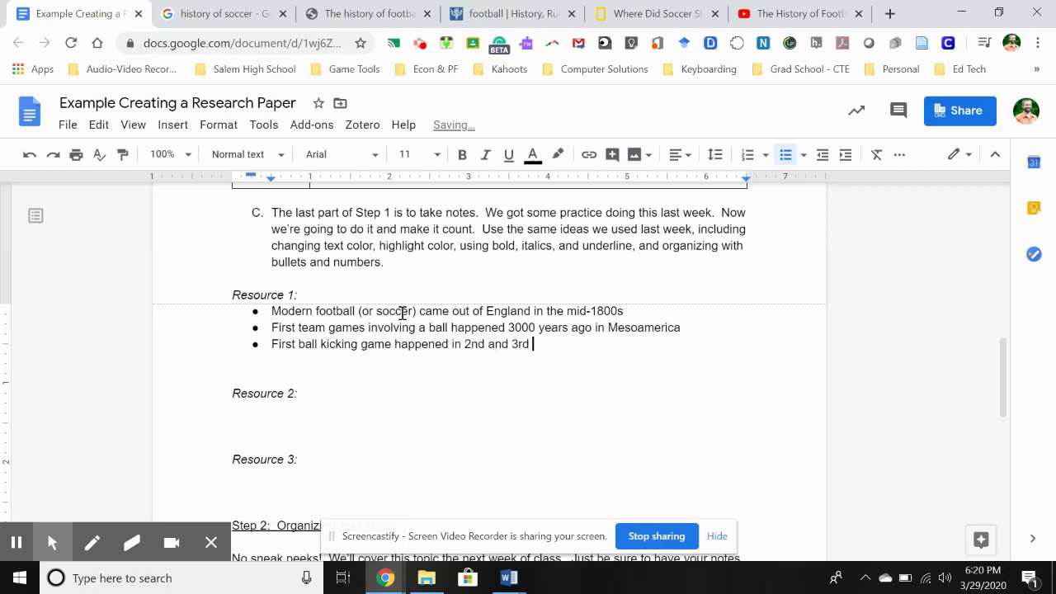
text( cnet)
key(BackSpace)
key(BackSpace)
key(BackSpace)
text(entury BC in China)
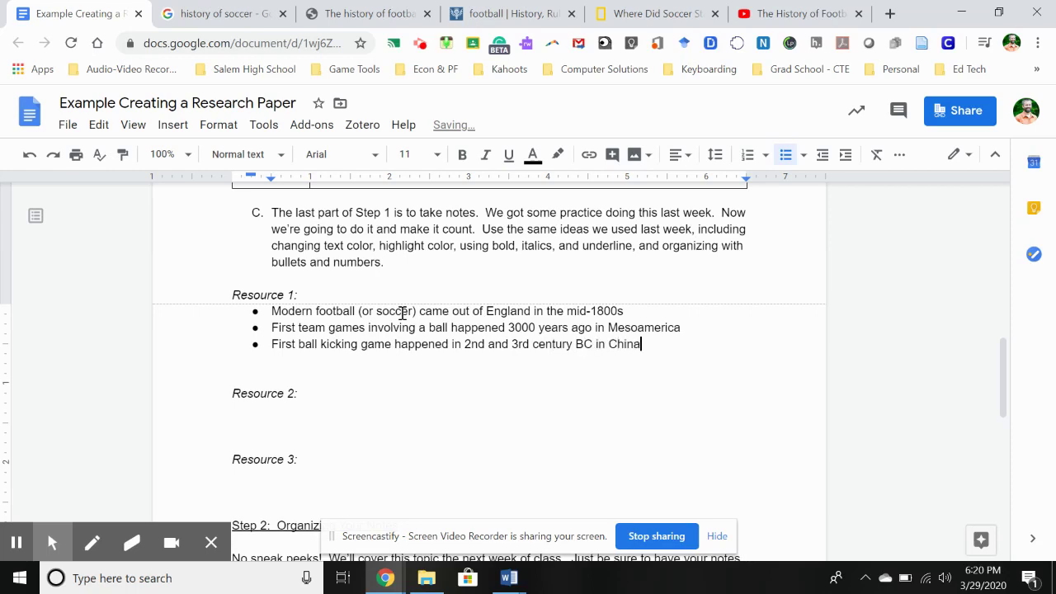
key(Return)
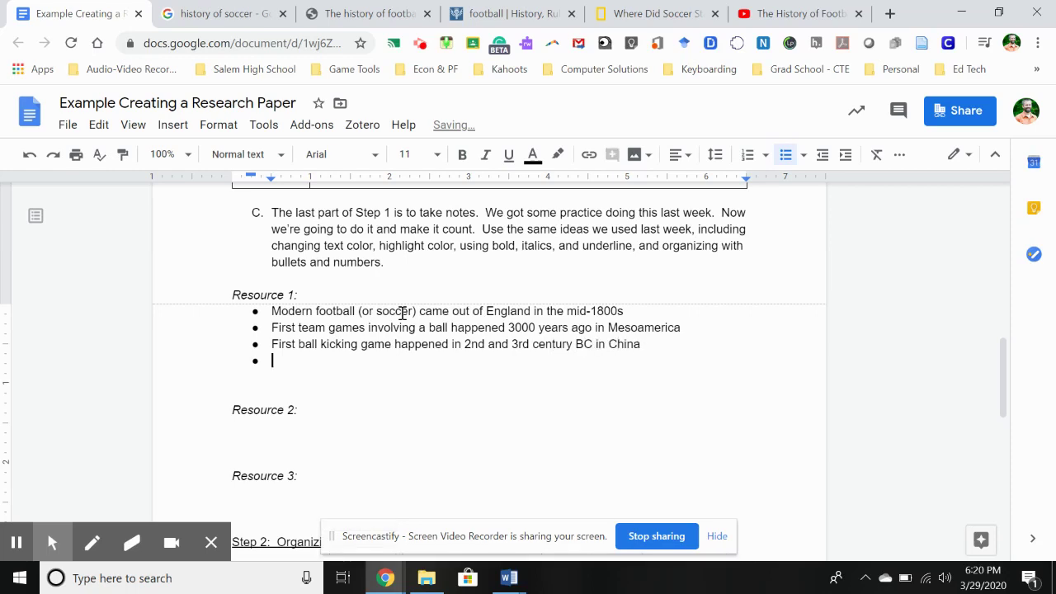
Step: Read the FootballHistory.org paragraph on ancient ball games and add the bullet "Early form of soccer happened in Greece and Rome"
click(490, 17)
click(362, 13)
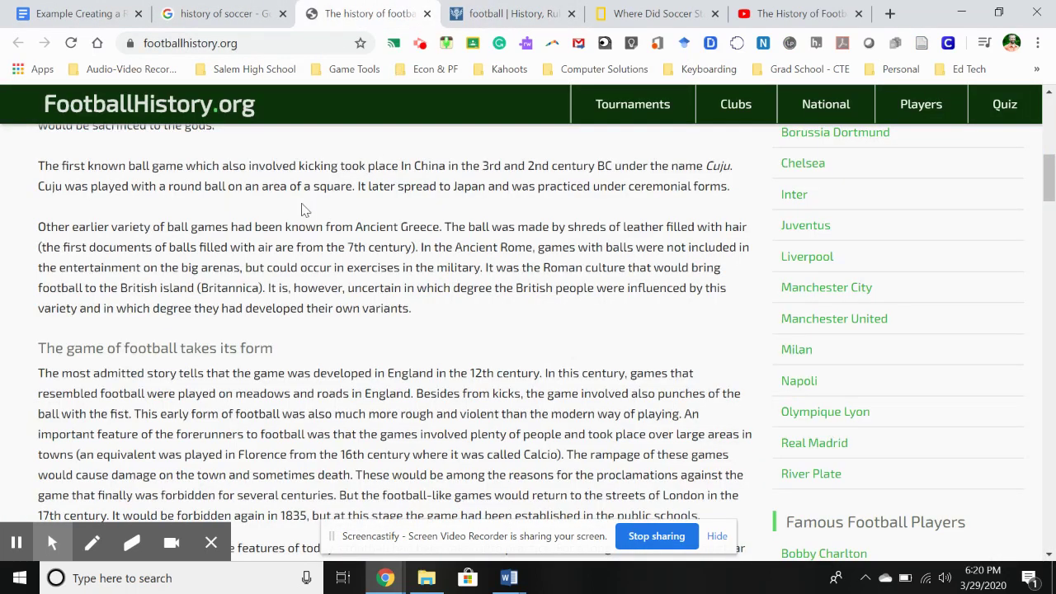
scroll(310, 283, down, 1)
scroll(312, 283, down, 1)
scroll(329, 281, up, 1)
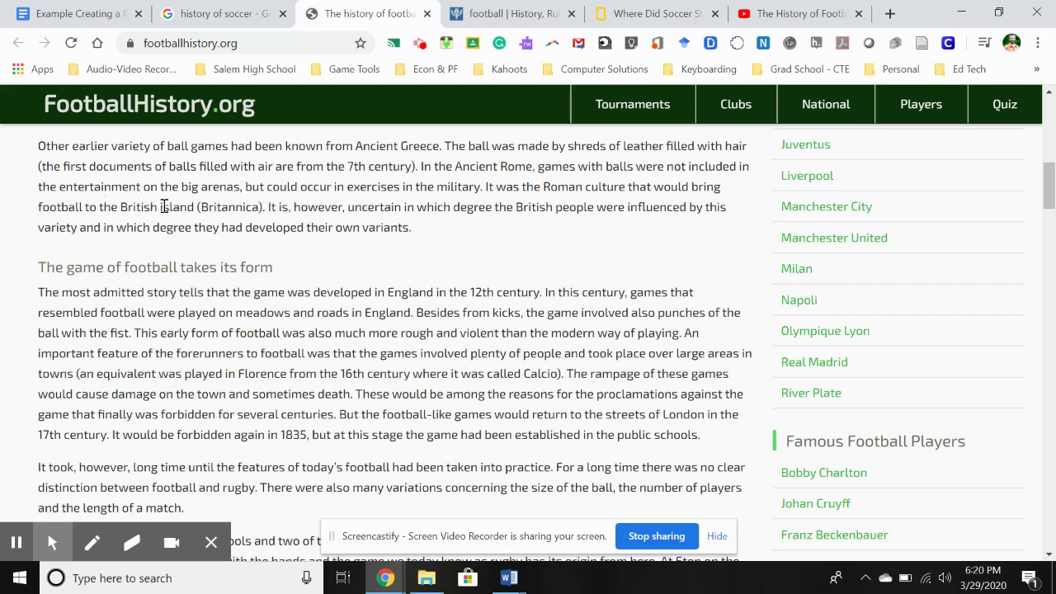
click(125, 11)
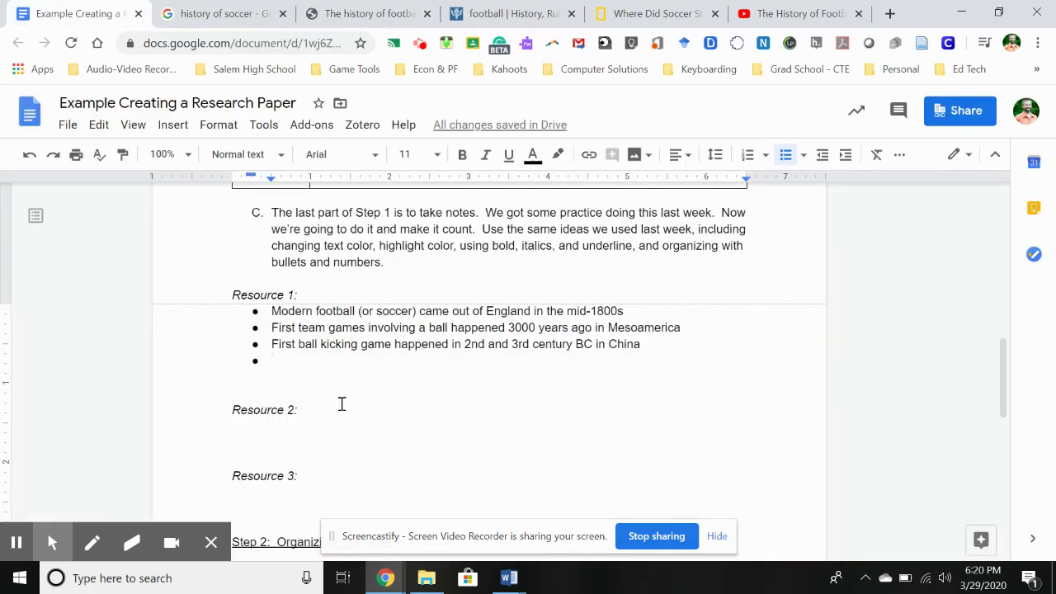
text(Early form of soc)
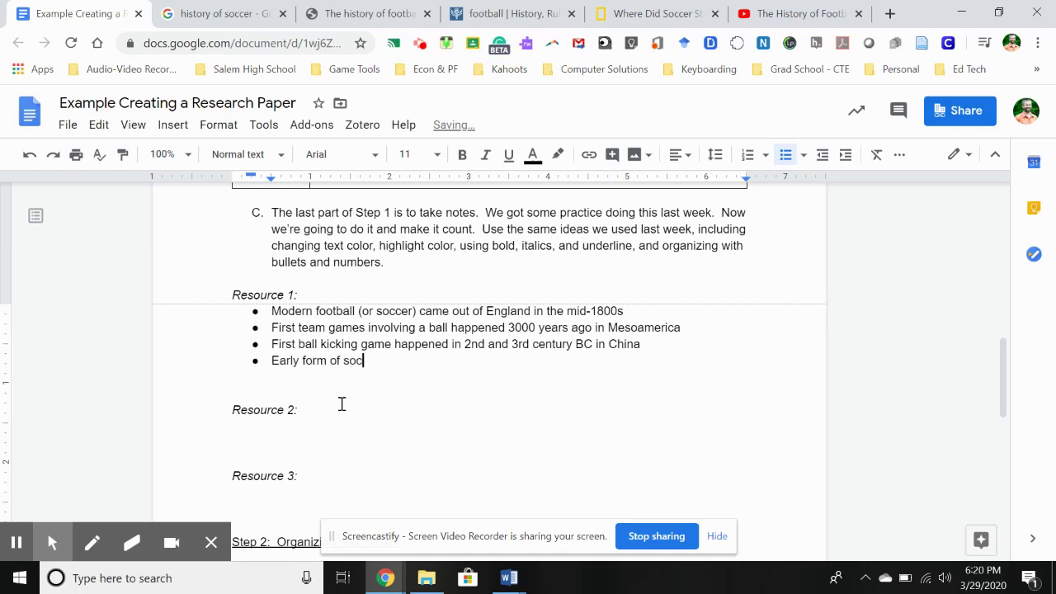
text(cer hanpened in Greec)
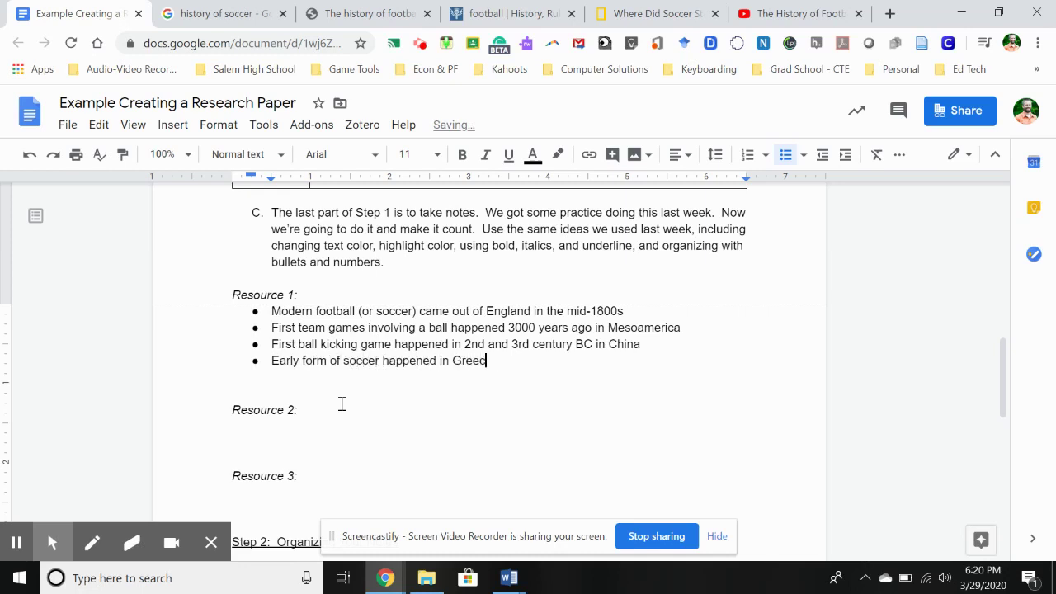
text(e and Rome)
key(Return)
Step: Write the fifth Resource 1 bullet: "Greeks brought soccer (an early version of it) the British Isles"
text(G)
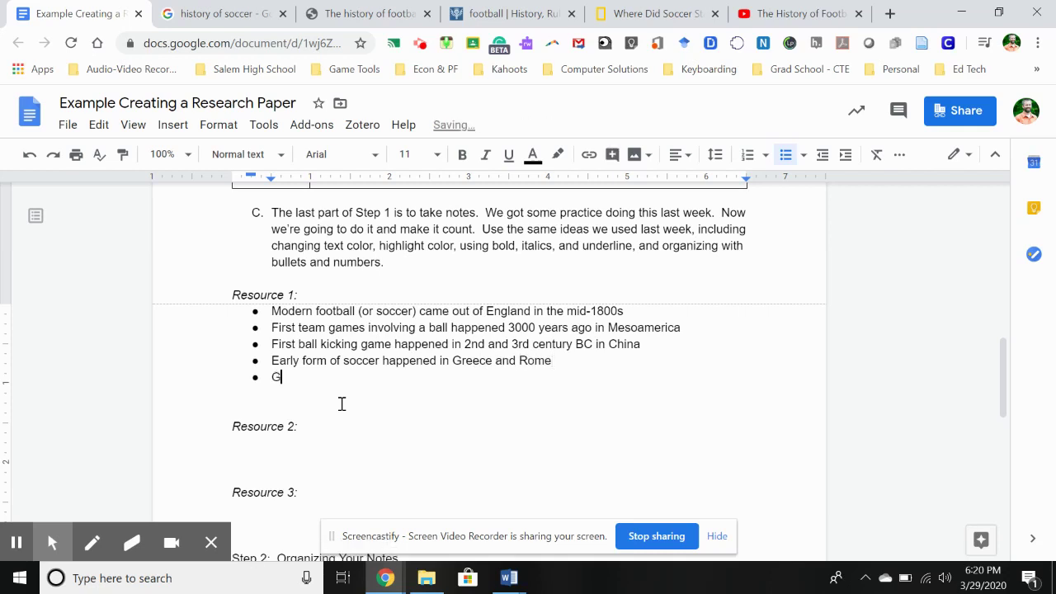
text(reeks brought soc)
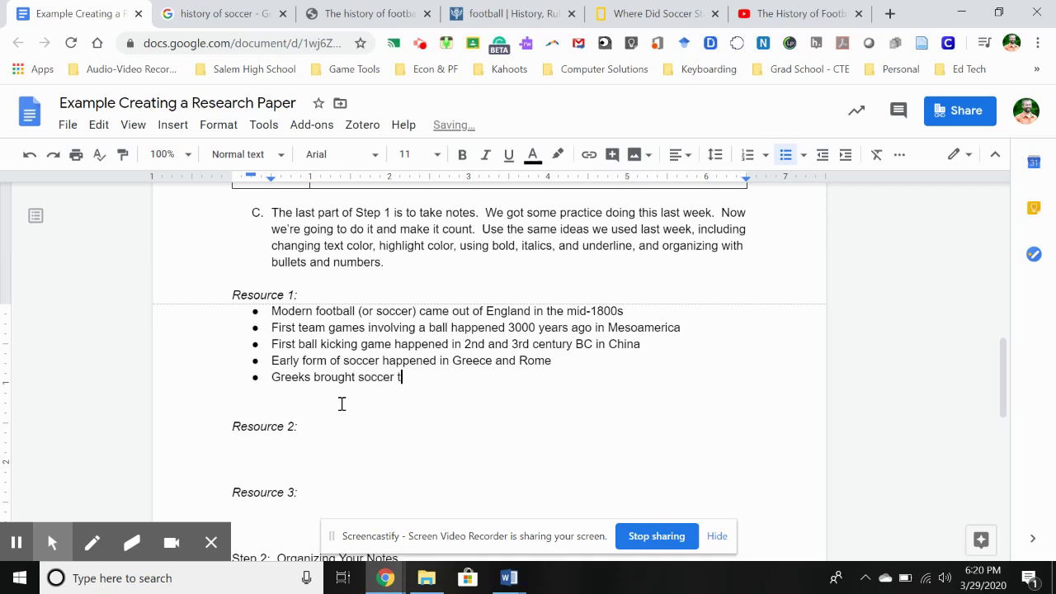
text(cer (an early version of it) t)
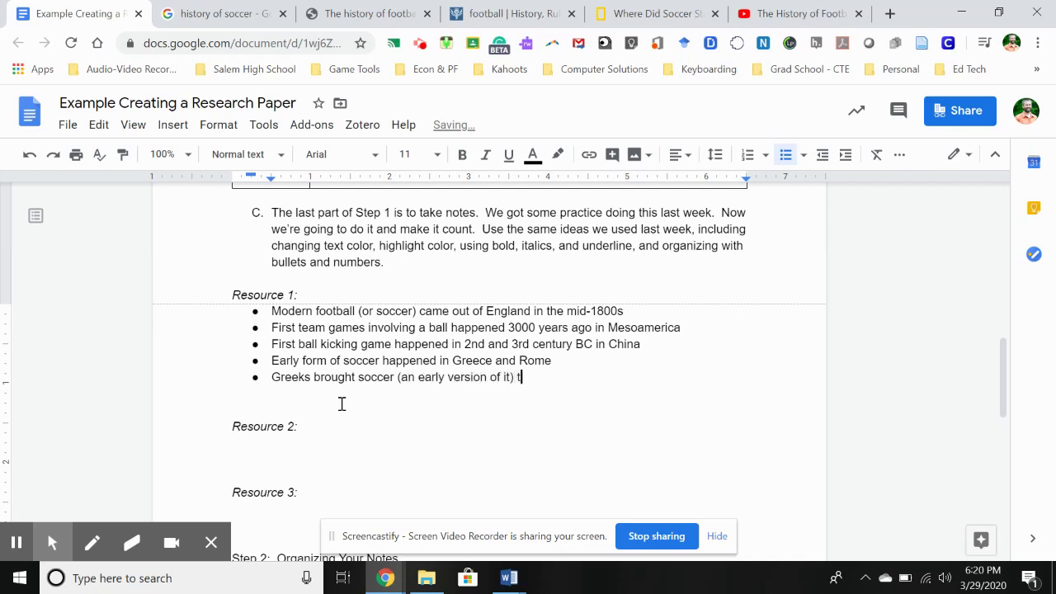
text(he British Isles)
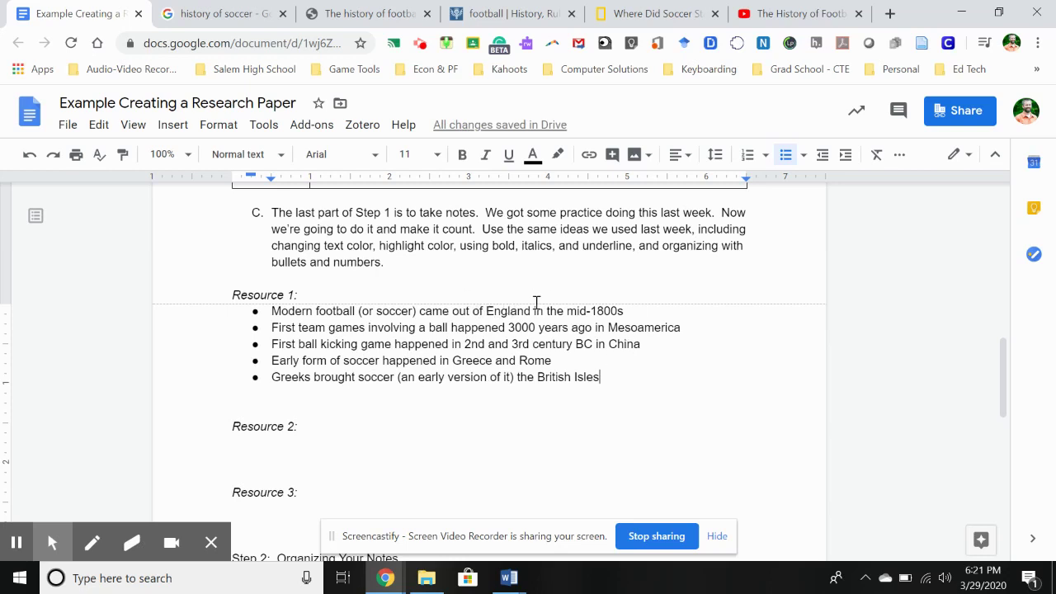
Step: Highlight "England in the mid-1800s", "3000 years ago in Mesoamerica" and "2nd and 3rd century BC in China" in yellow in the Resource 1 notes
drag(488, 311, 625, 308)
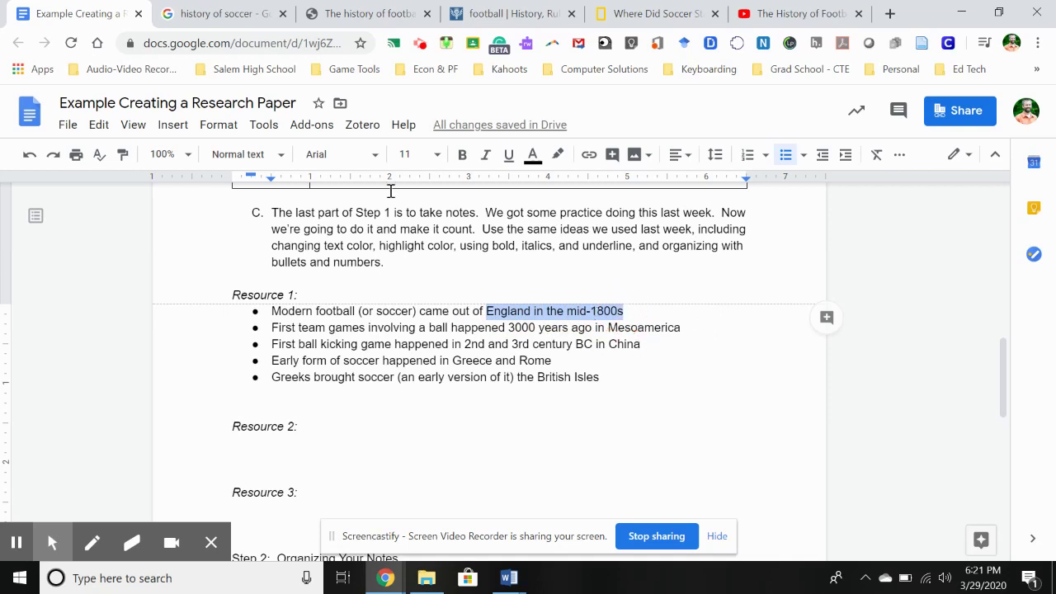
click(557, 155)
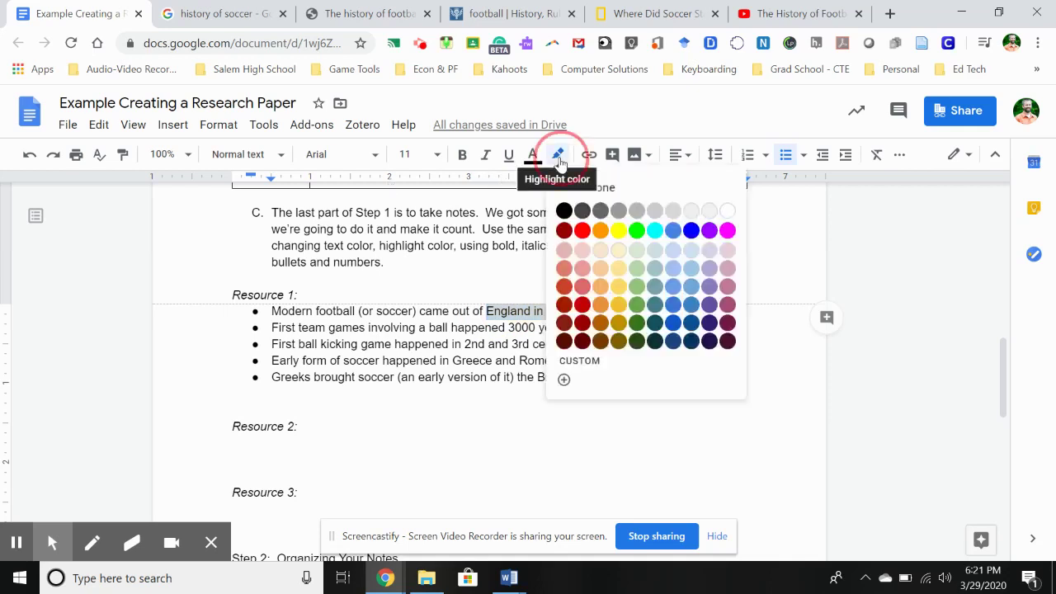
click(619, 231)
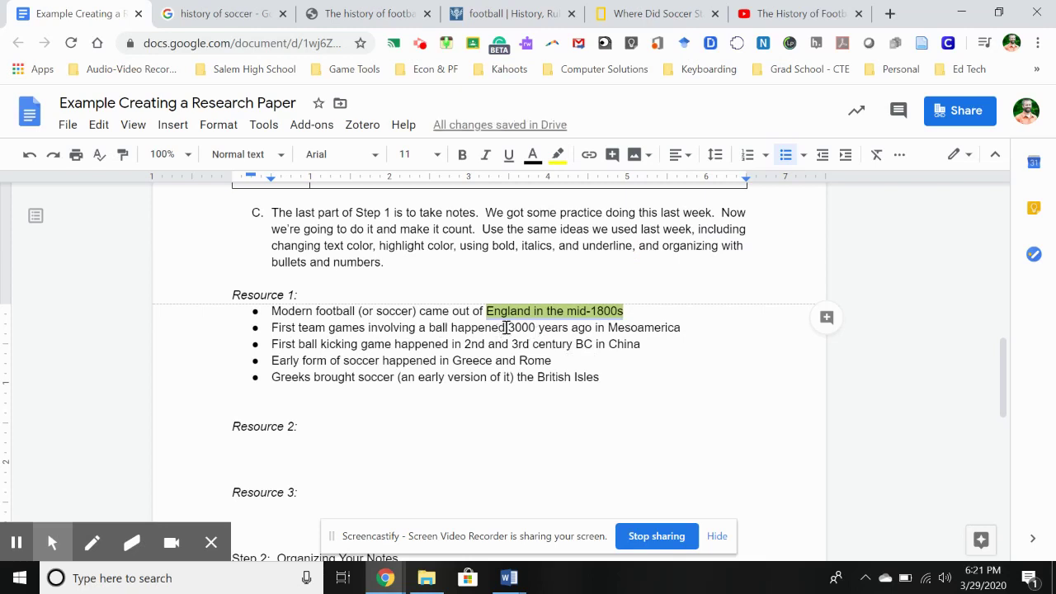
drag(509, 328, 680, 327)
click(558, 154)
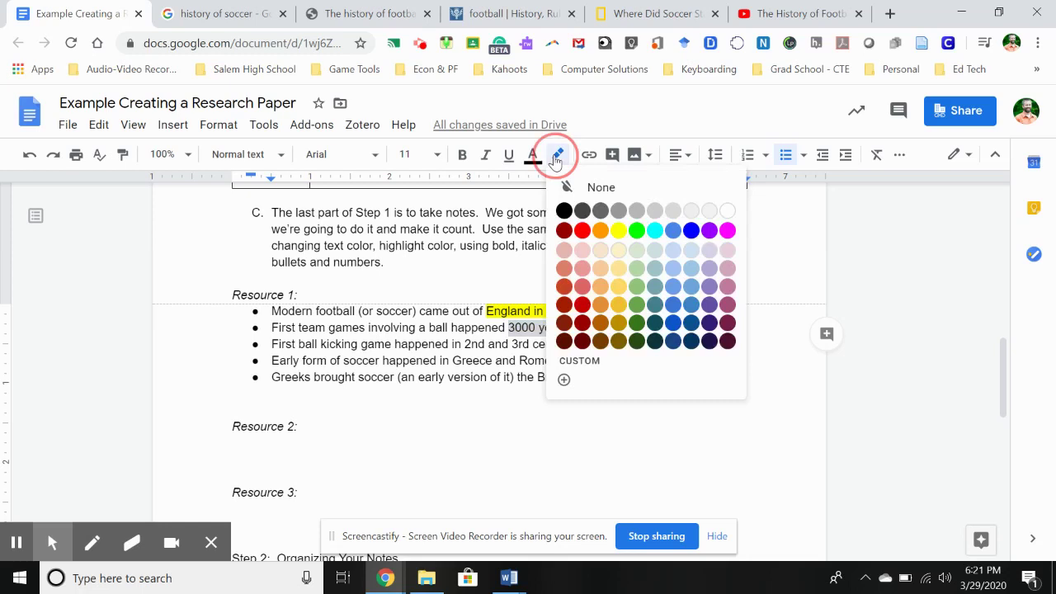
click(619, 231)
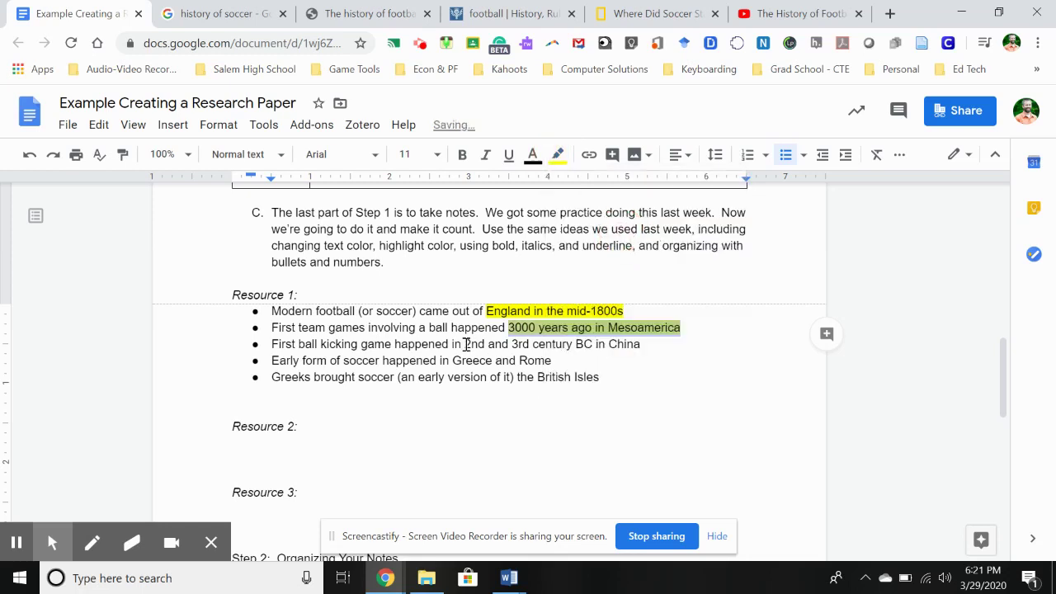
drag(465, 344, 641, 344)
click(557, 154)
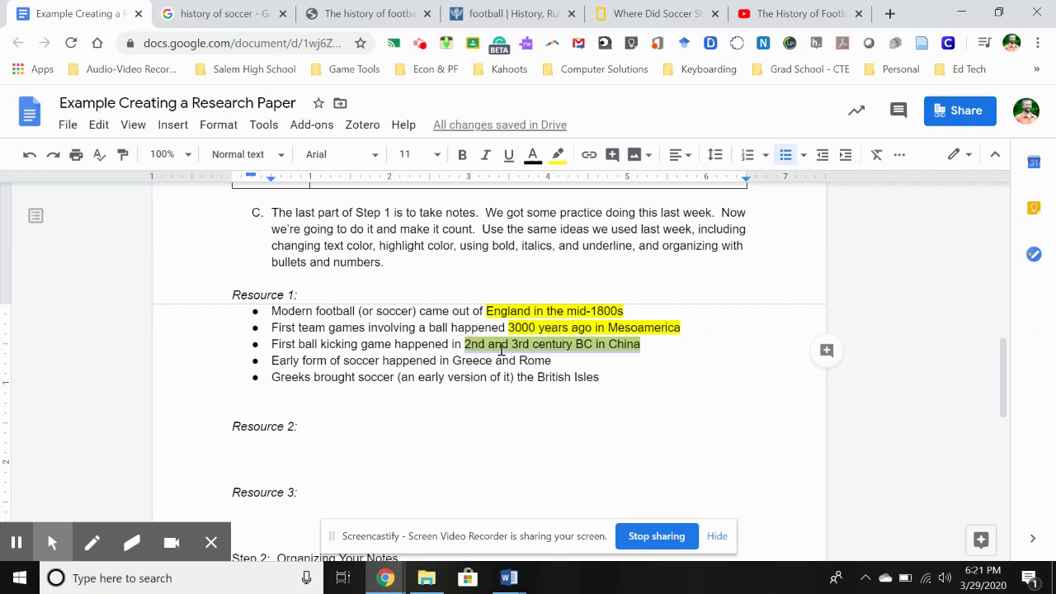
Step: Append chronological order numbers to the highlighted notes: (1) after China, (2) after Mesoamerica and (4) after mid-1800s
click(653, 343)
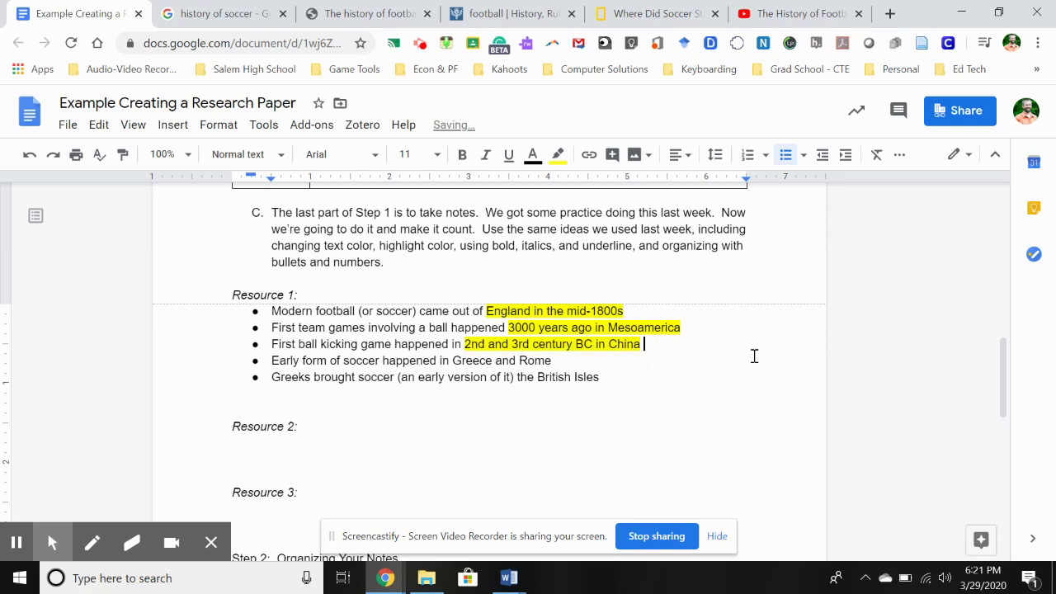
click(698, 326)
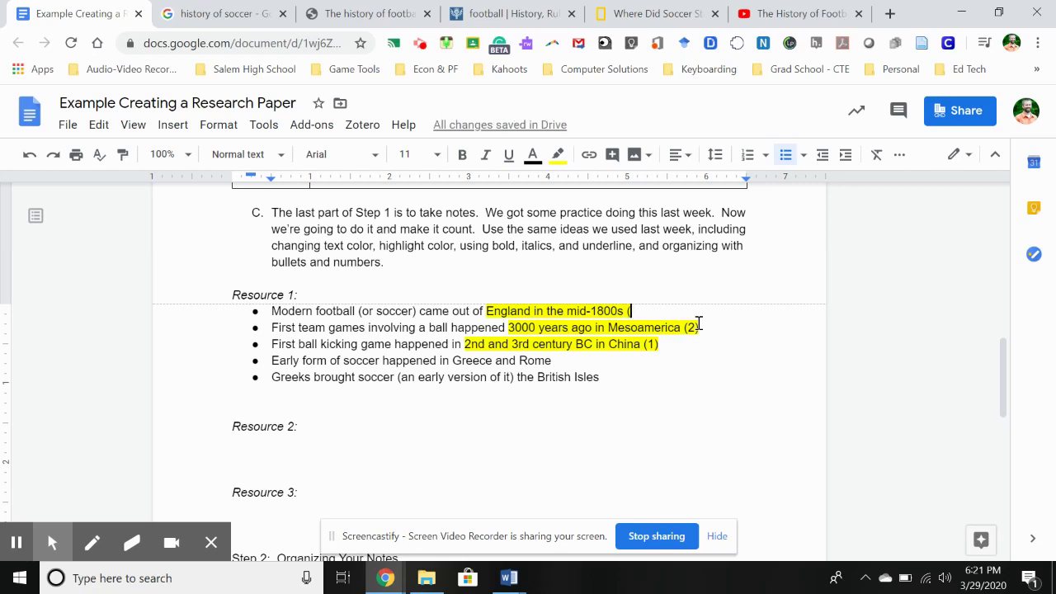
text(4)
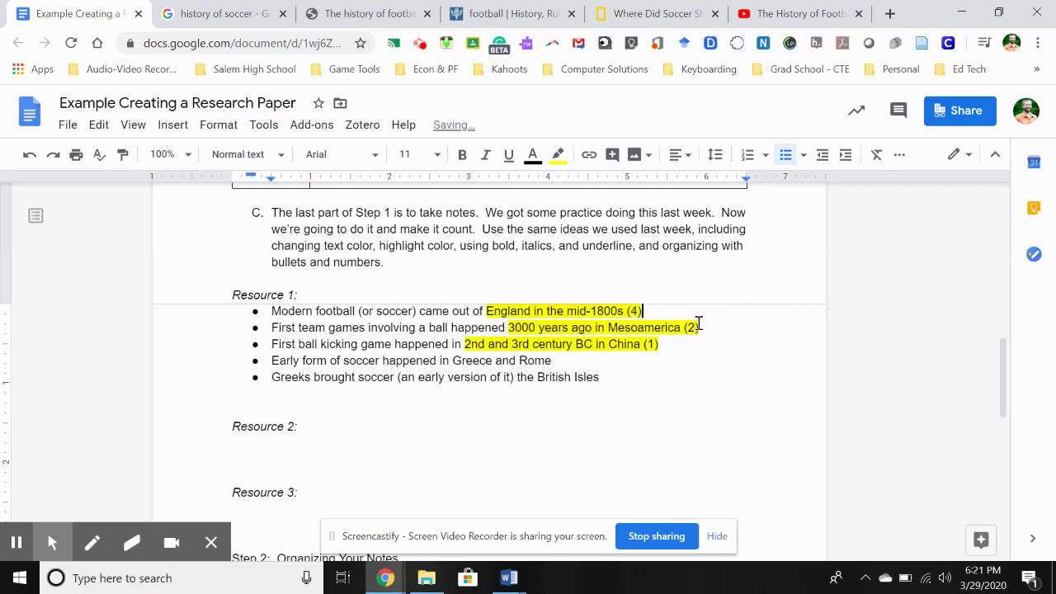
Step: Highlight "Greece and Rome" in yellow in the fourth bullet and append the order number (3)
drag(453, 360, 552, 361)
click(558, 154)
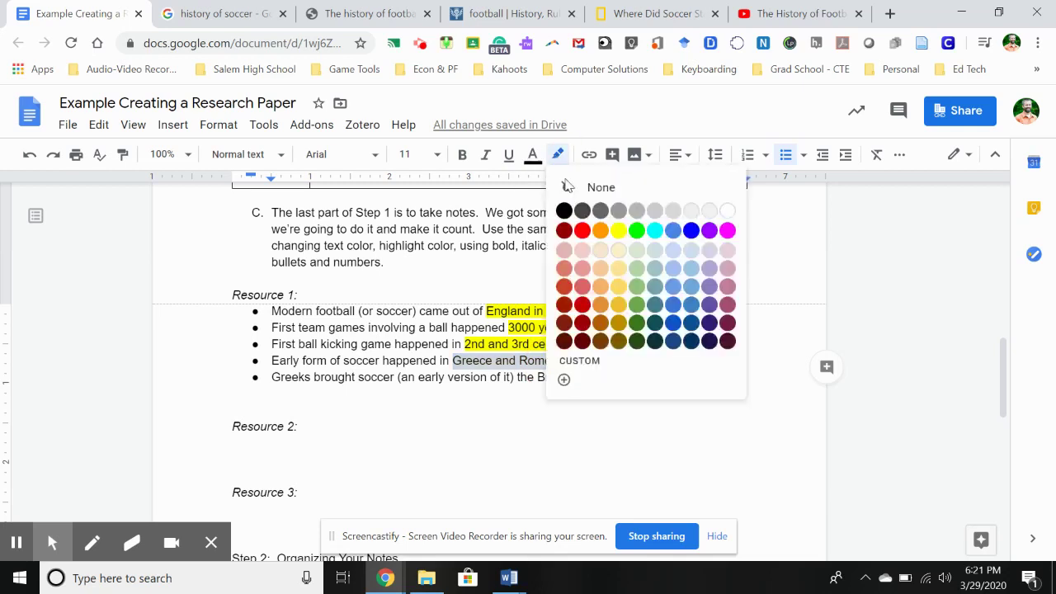
click(615, 233)
click(573, 363)
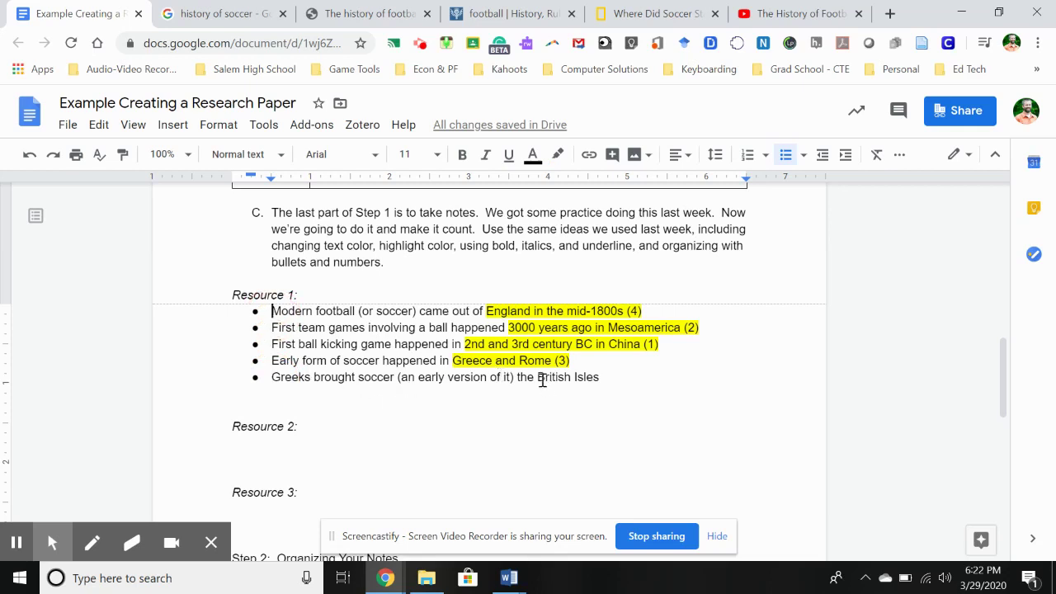
Step: Change the text color of "British Isles" in the last bullet and "England" in the first bullet to red
drag(538, 377, 601, 377)
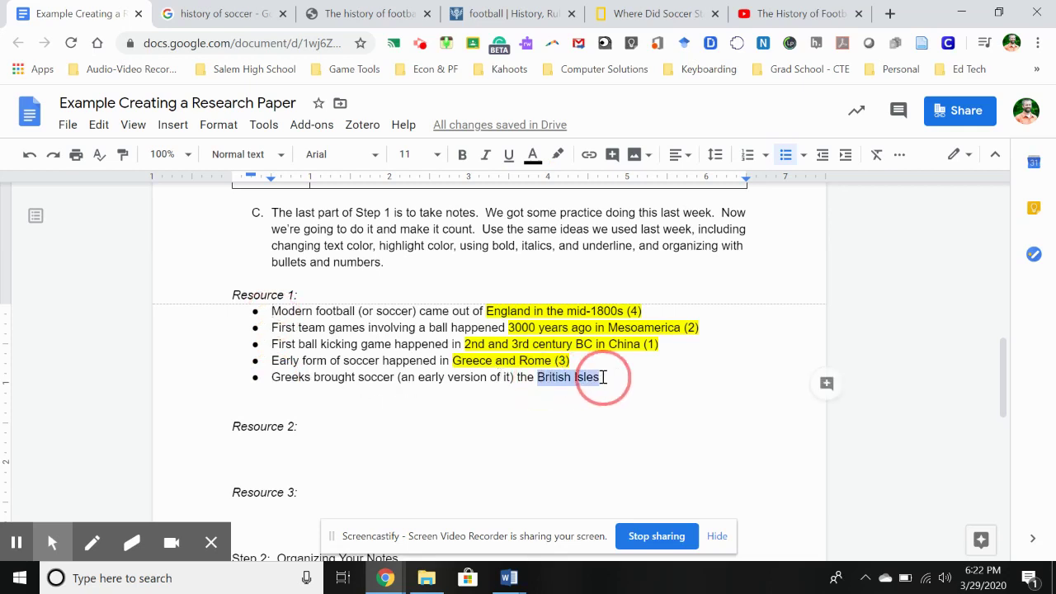
click(533, 154)
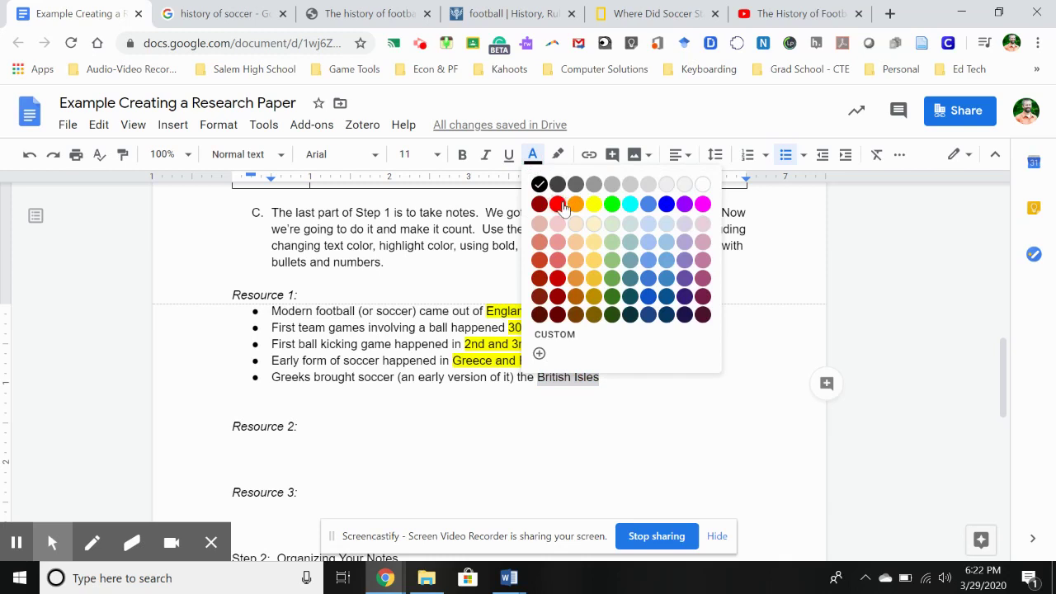
click(558, 204)
drag(488, 311, 530, 312)
click(533, 154)
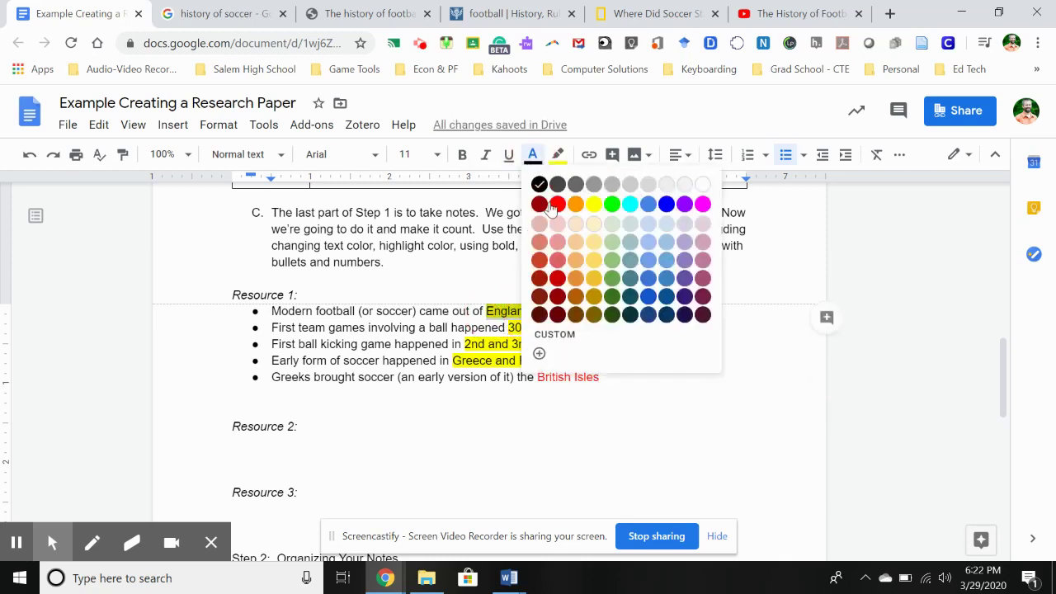
click(557, 204)
Step: Add an empty bullet after the British Isles note and set its text color to black
click(613, 377)
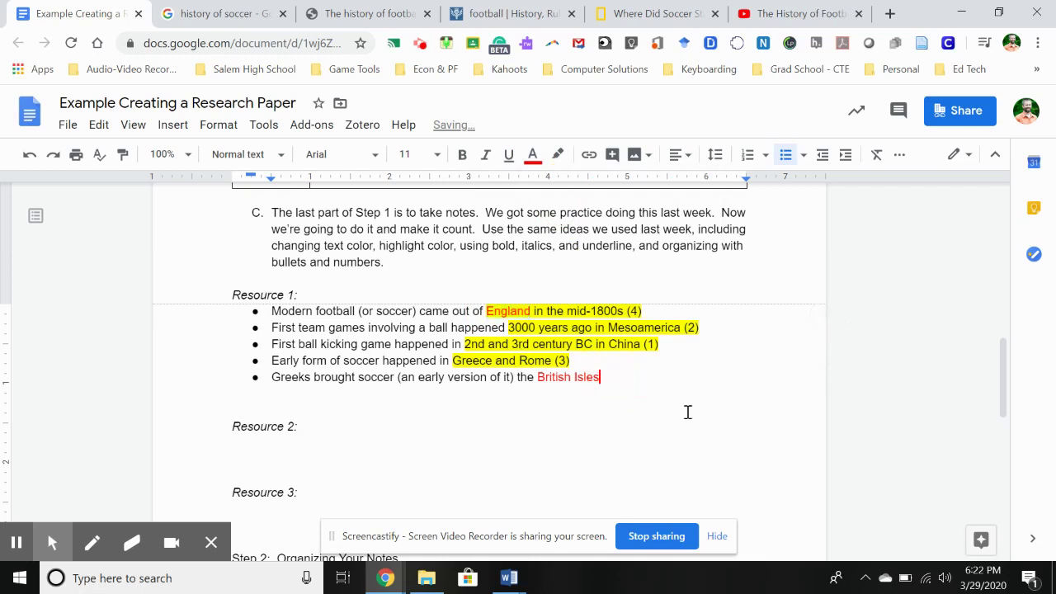
key(Return)
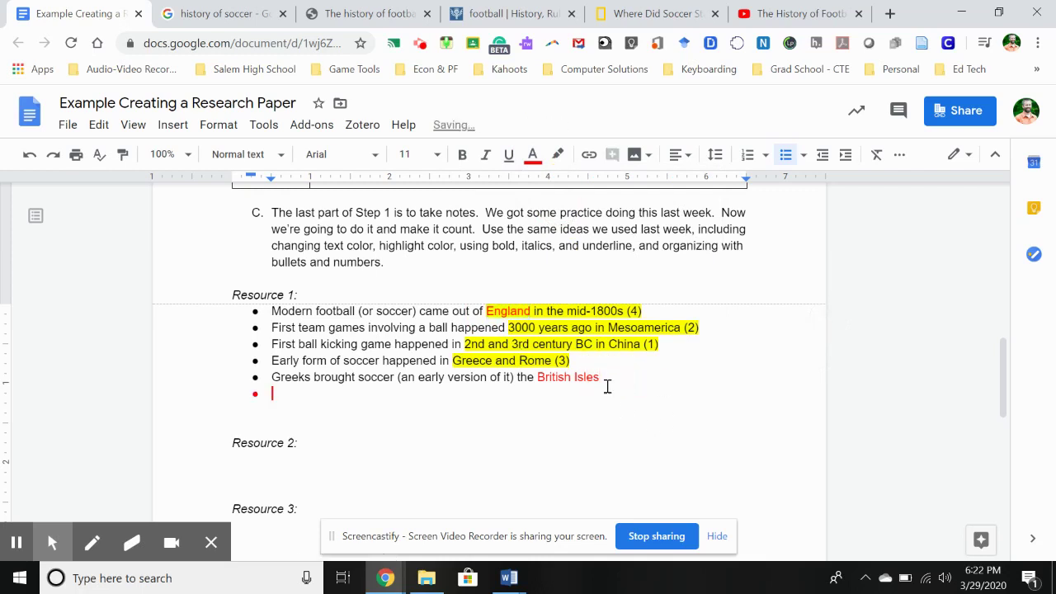
click(533, 154)
click(540, 183)
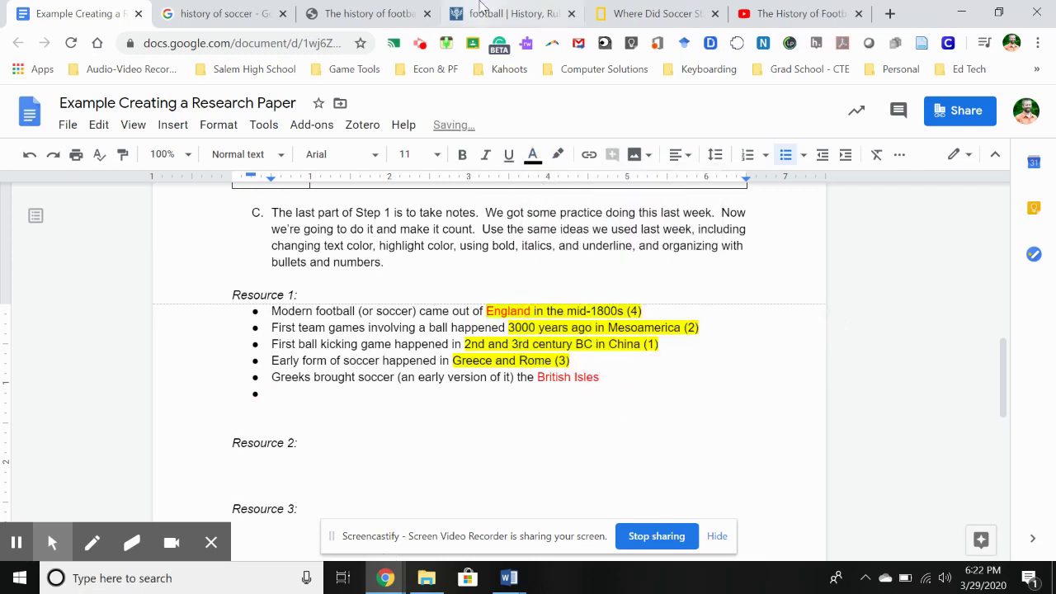
Step: Read the FootballHistory.org sections on how the game of football took its form and on the first football clubs
click(324, 6)
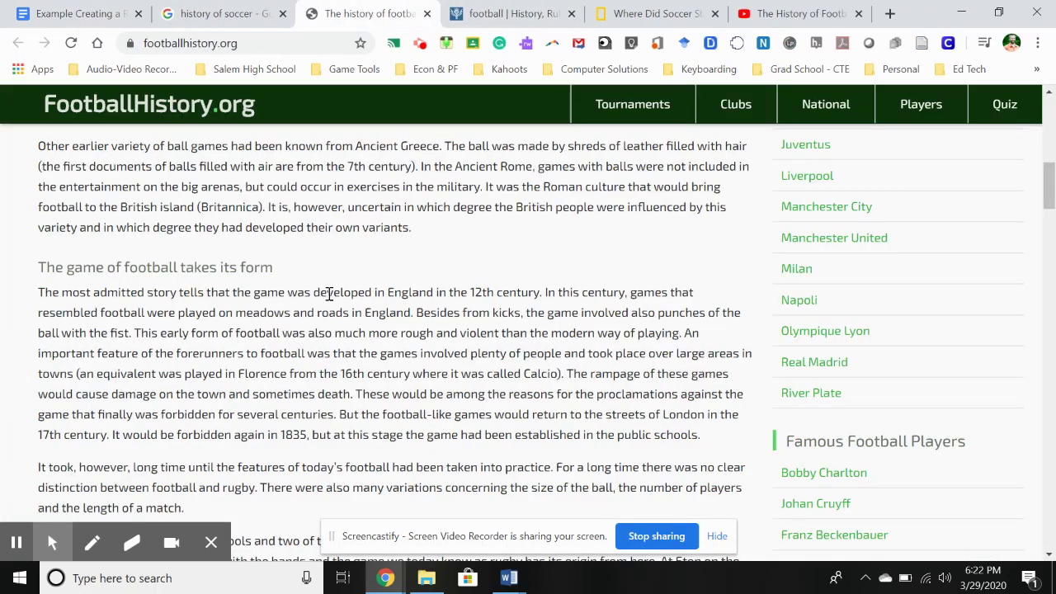
scroll(270, 333, down, 3)
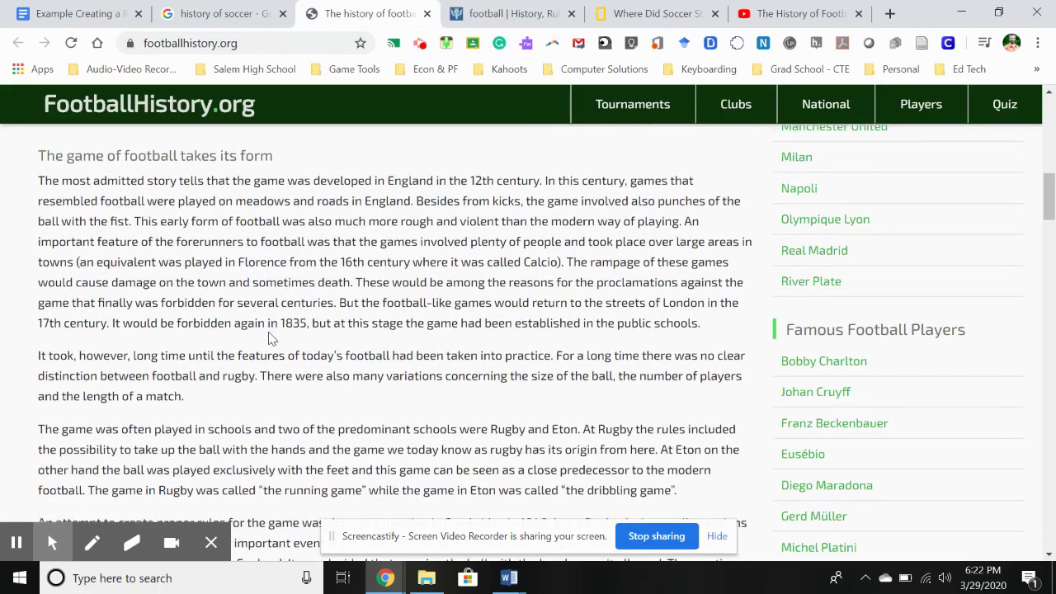
scroll(270, 338, down, 2)
scroll(269, 336, down, 3)
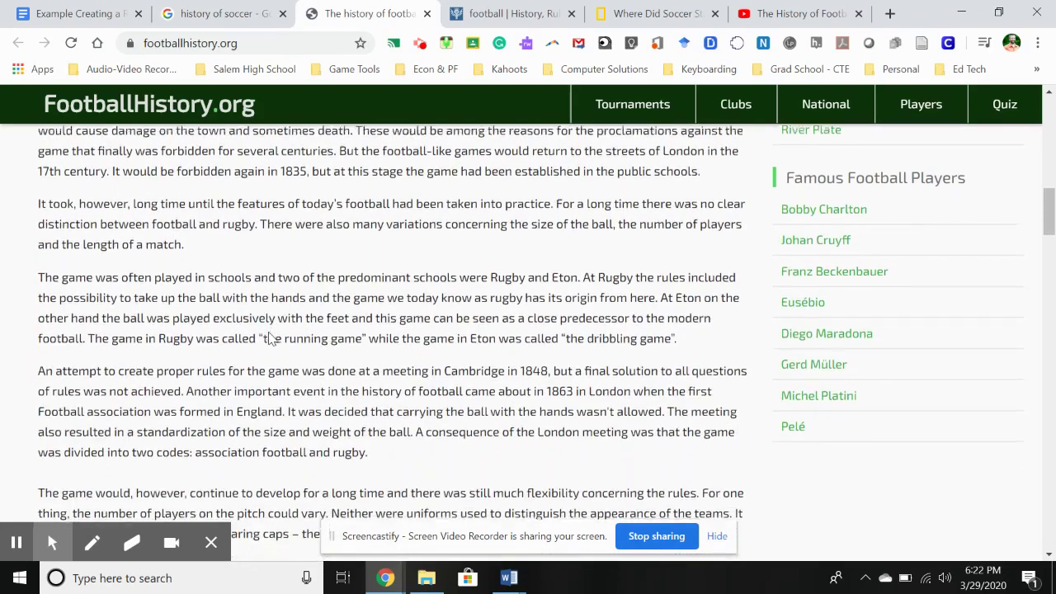
scroll(271, 338, down, 1)
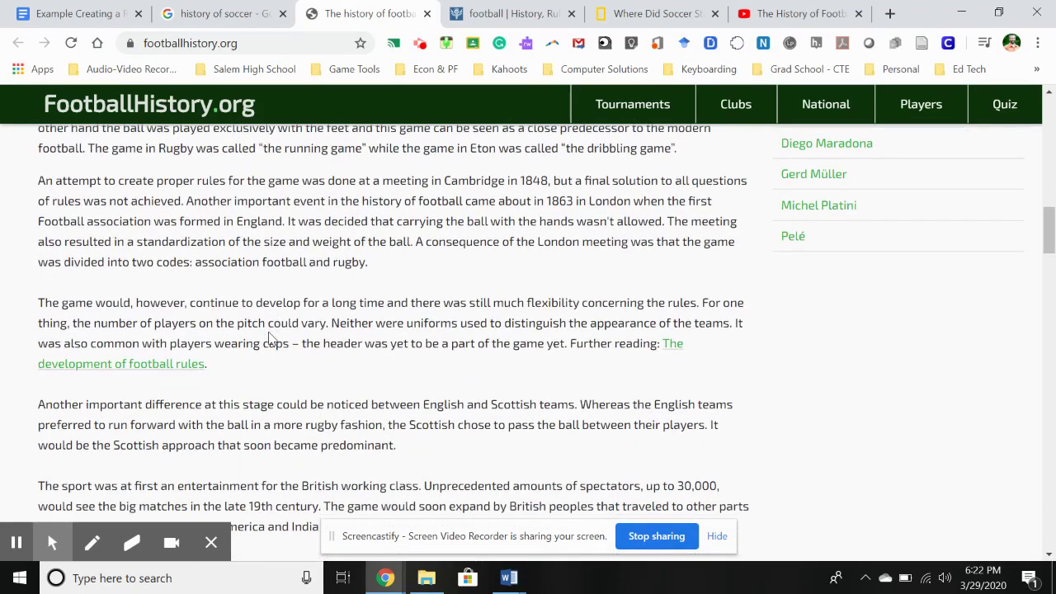
scroll(300, 358, down, 5)
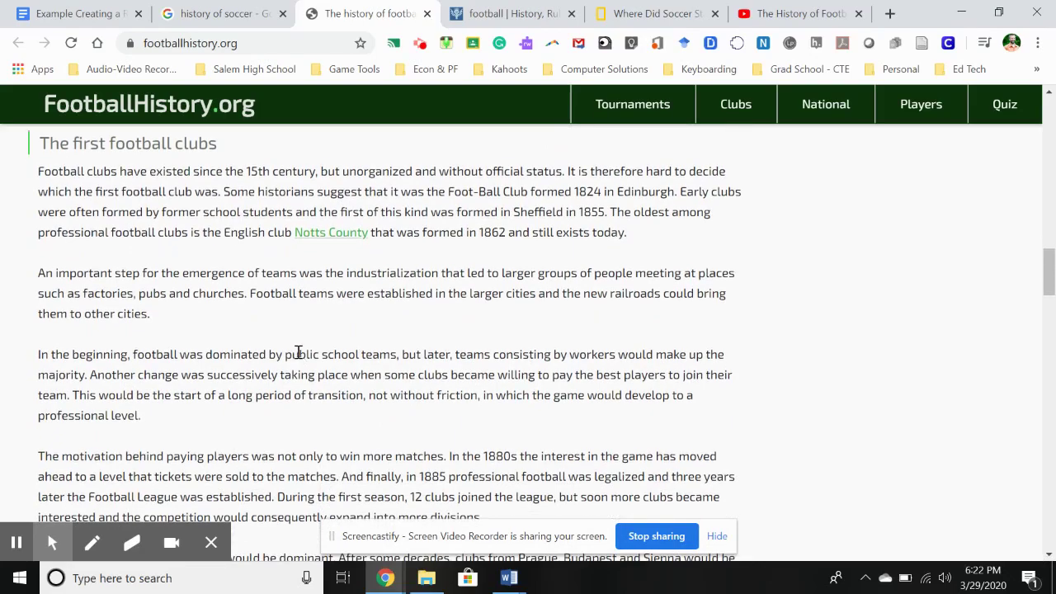
scroll(298, 358, up, 1)
scroll(299, 358, up, 6)
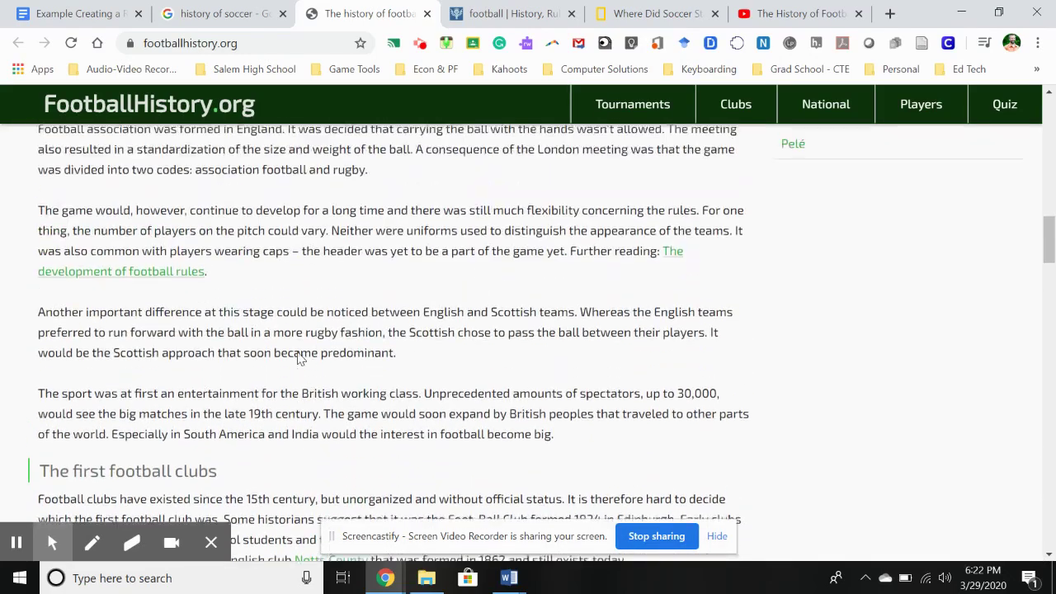
scroll(299, 357, up, 3)
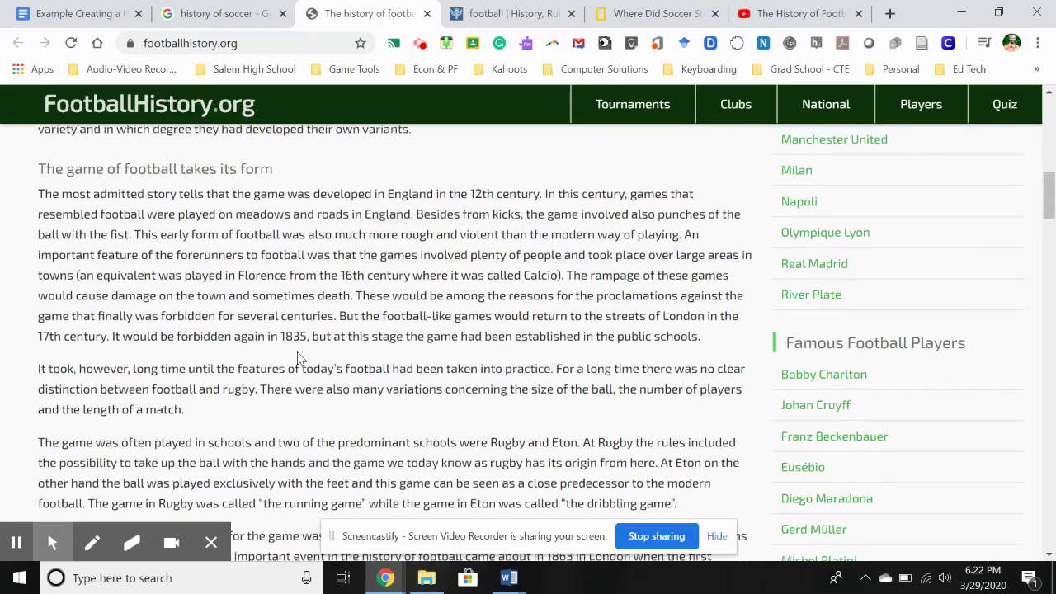
scroll(298, 355, down, 1)
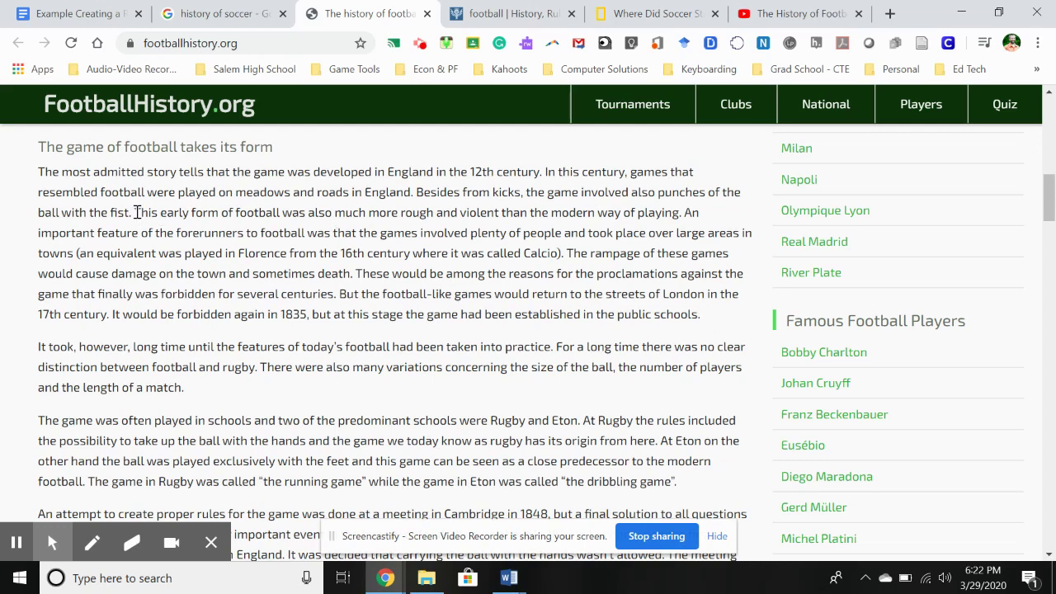
drag(137, 212, 678, 215)
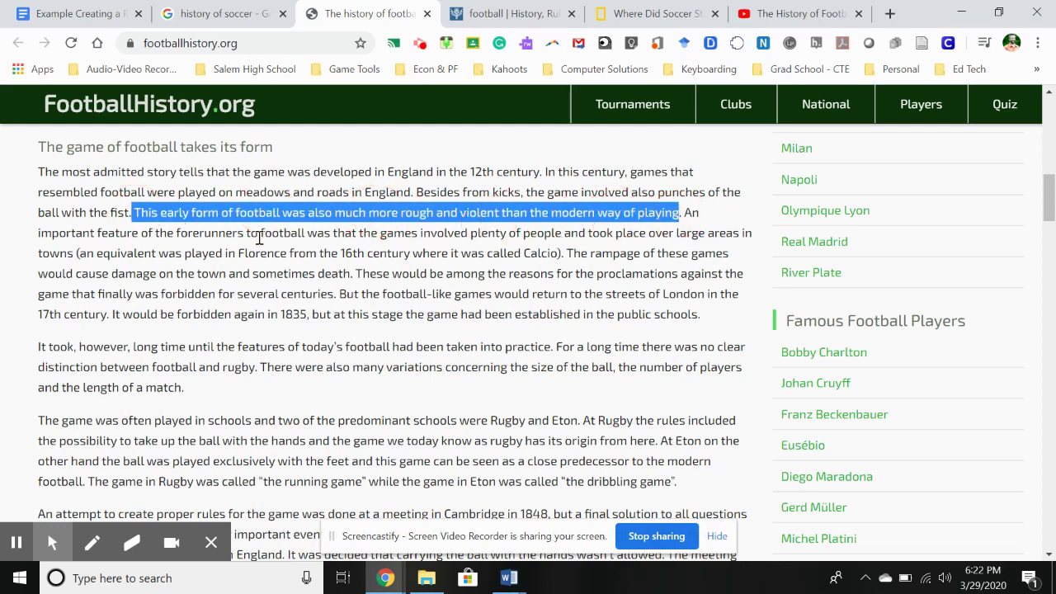
click(198, 233)
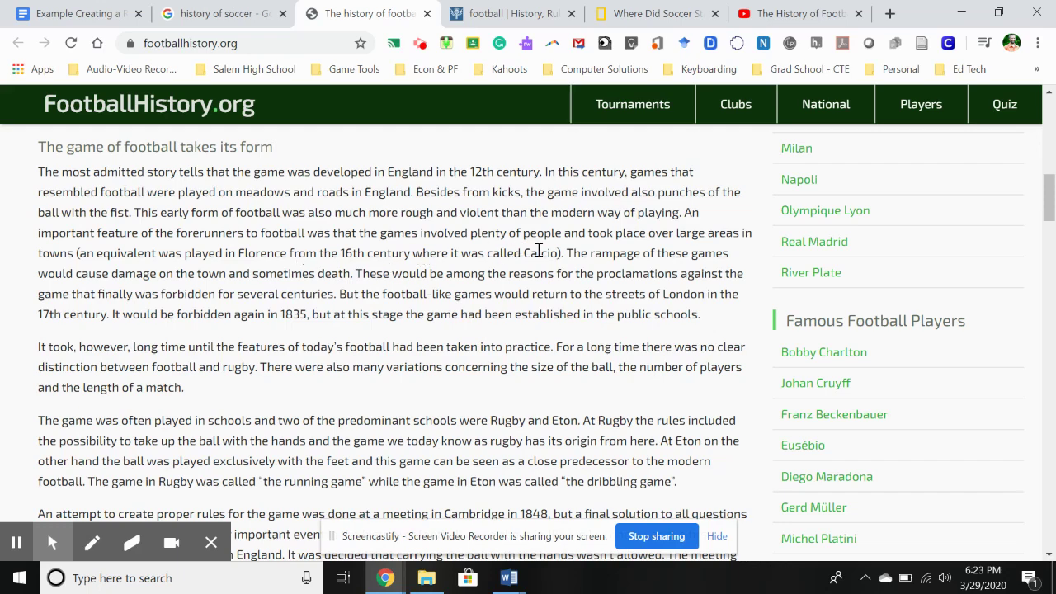
scroll(248, 309, down, 3)
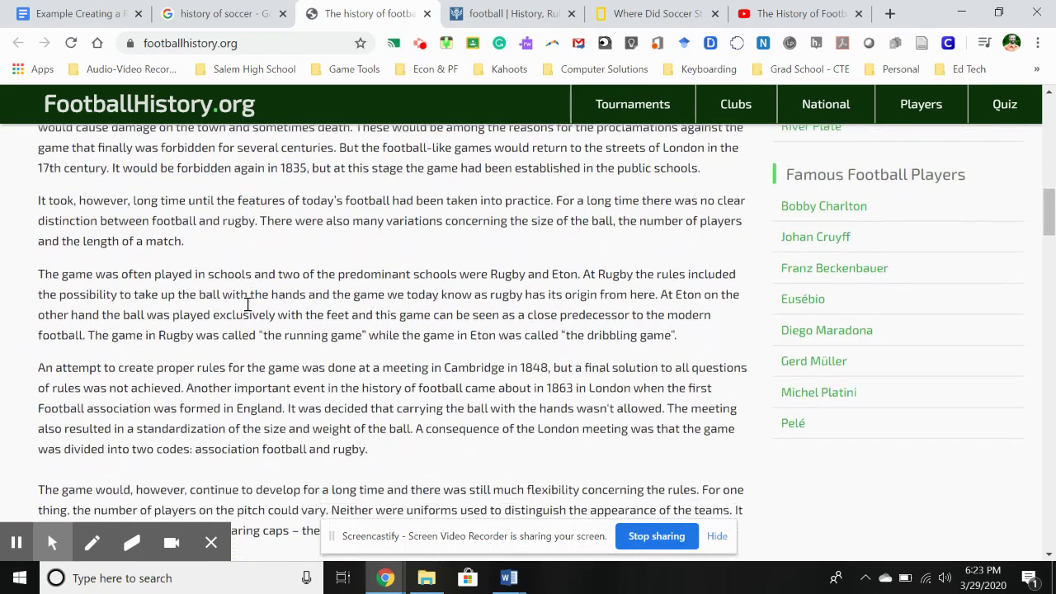
scroll(248, 308, down, 4)
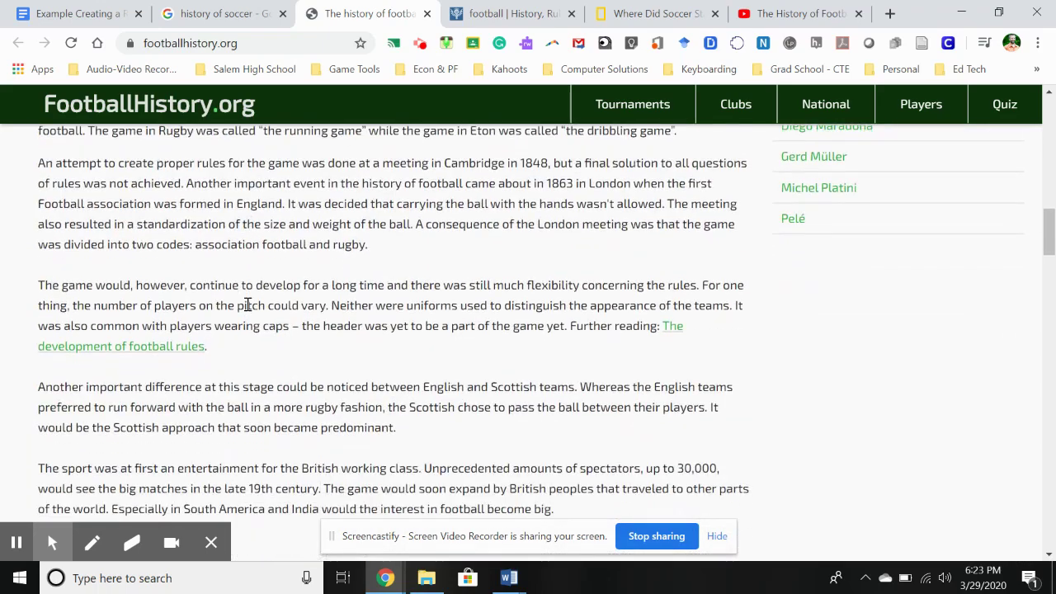
scroll(250, 311, down, 4)
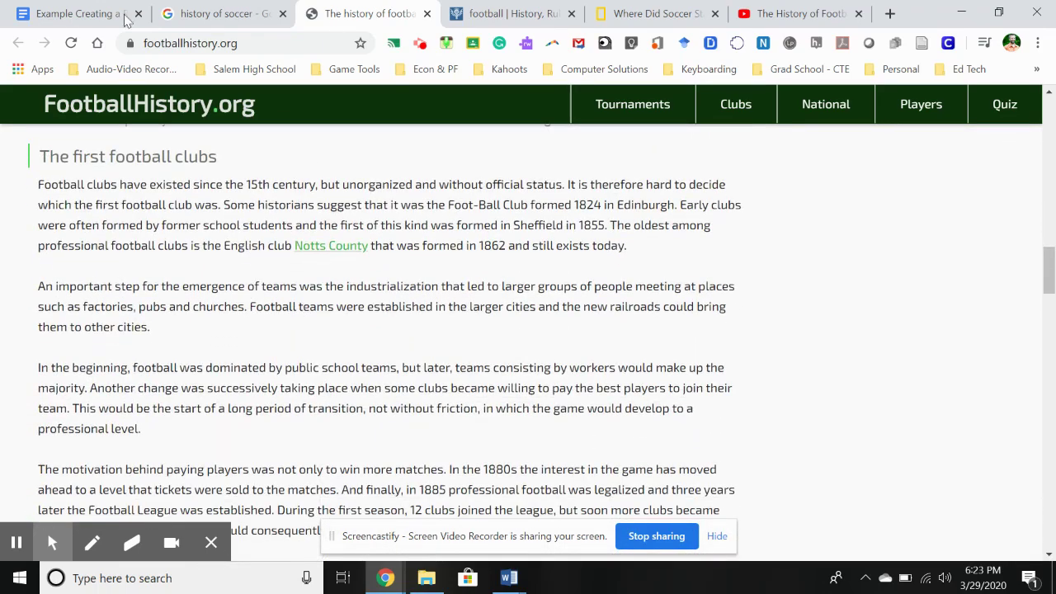
Step: Place the cursor under Resource 2 in the notes document, check the introduction of the Britannica football article, and return to the document
click(99, 19)
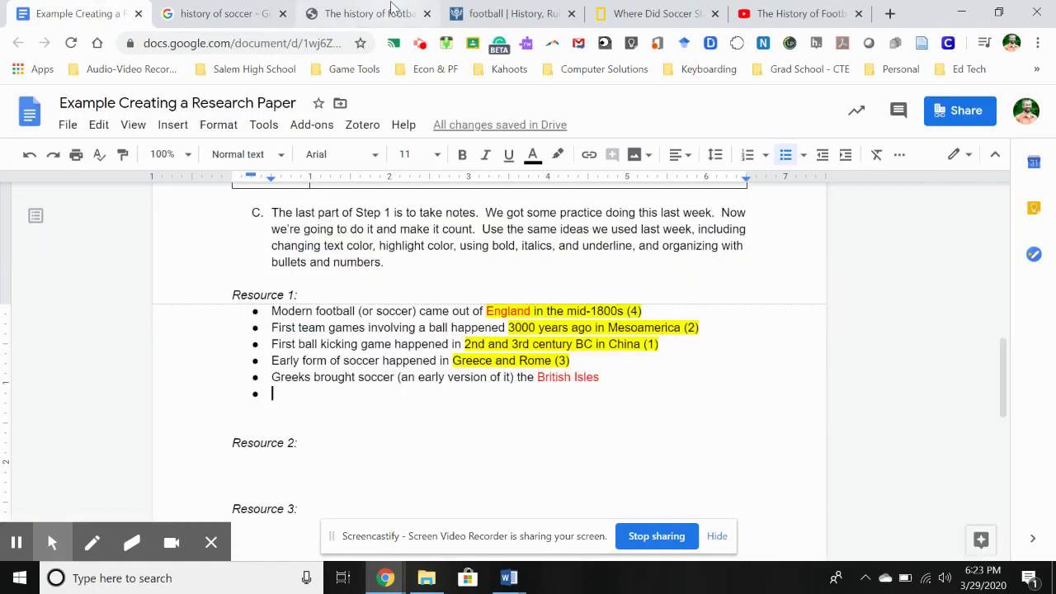
click(283, 464)
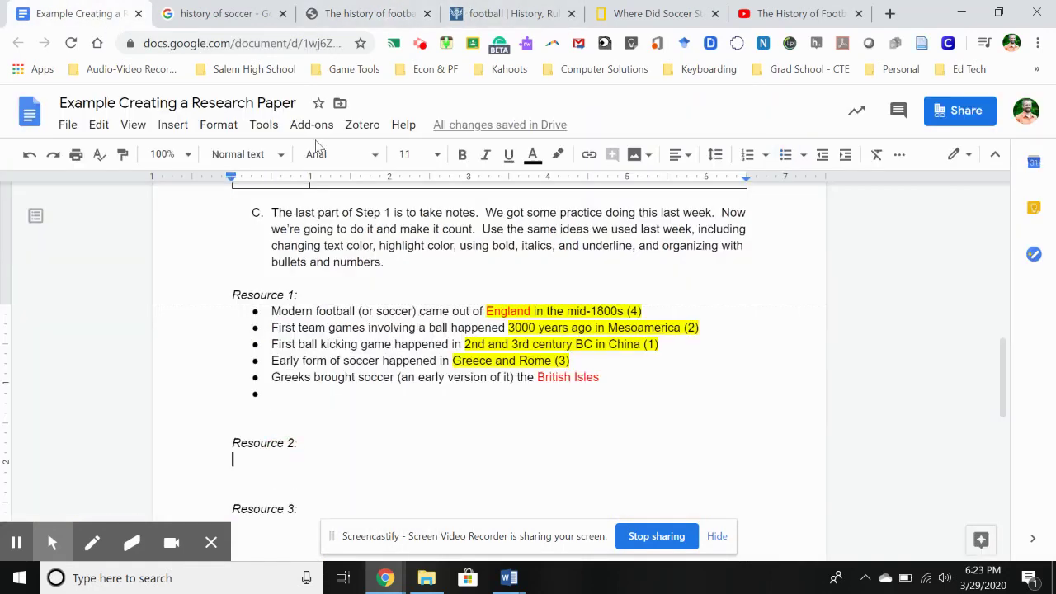
click(565, 14)
scroll(484, 271, down, 3)
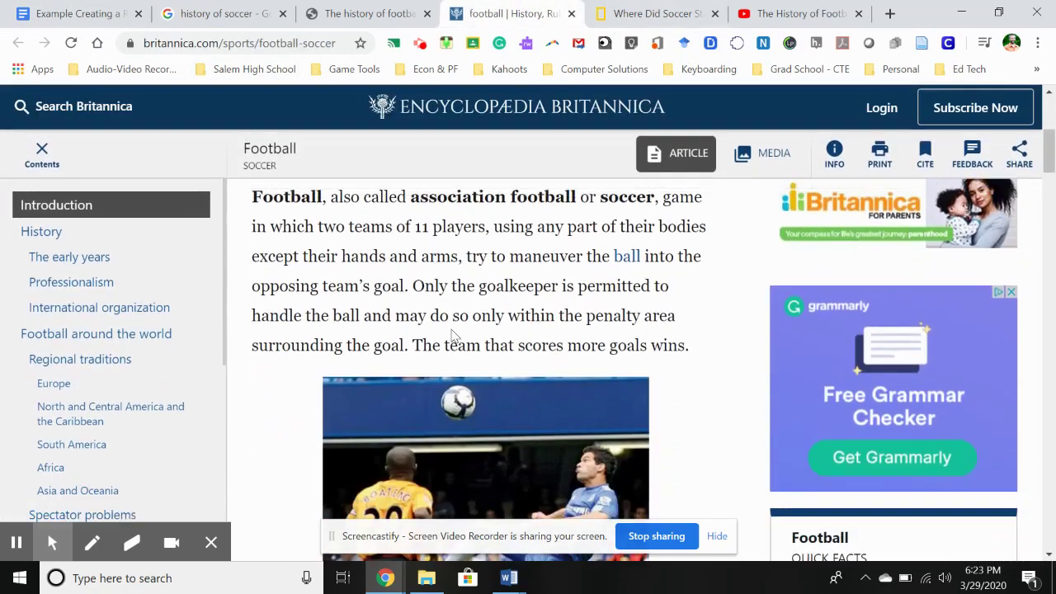
scroll(452, 334, up, 1)
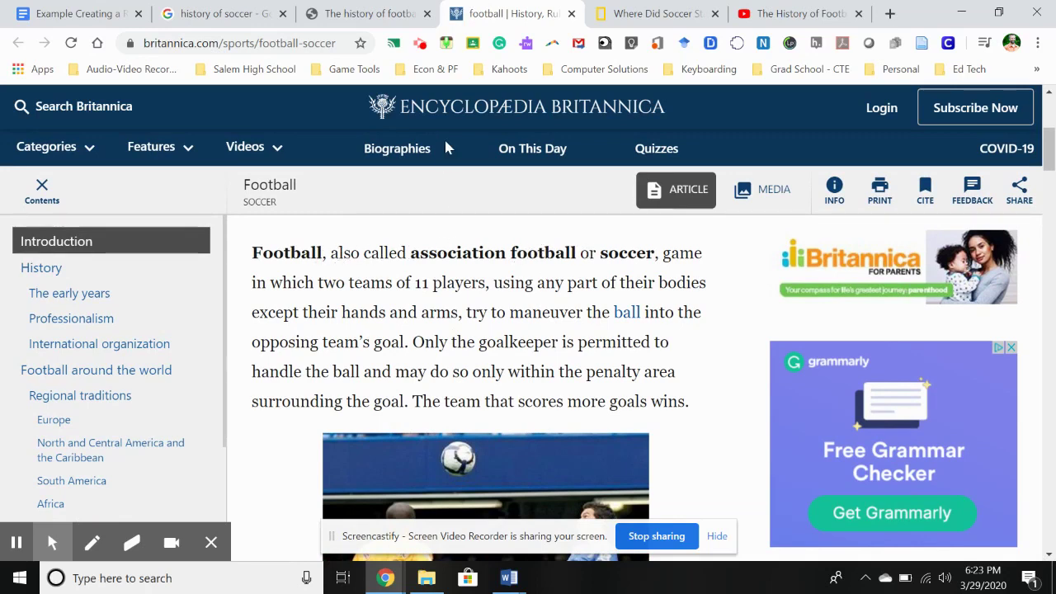
click(91, 14)
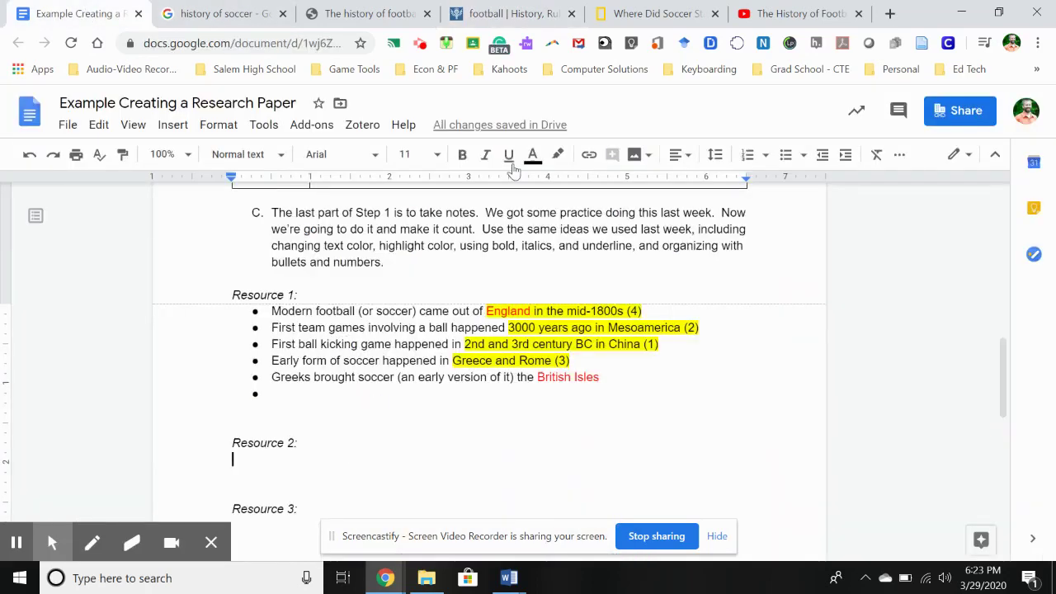
Step: Start a bulleted list under Resource 2 with the note "Football was called association football or soccer" and add an empty bullet below
click(786, 155)
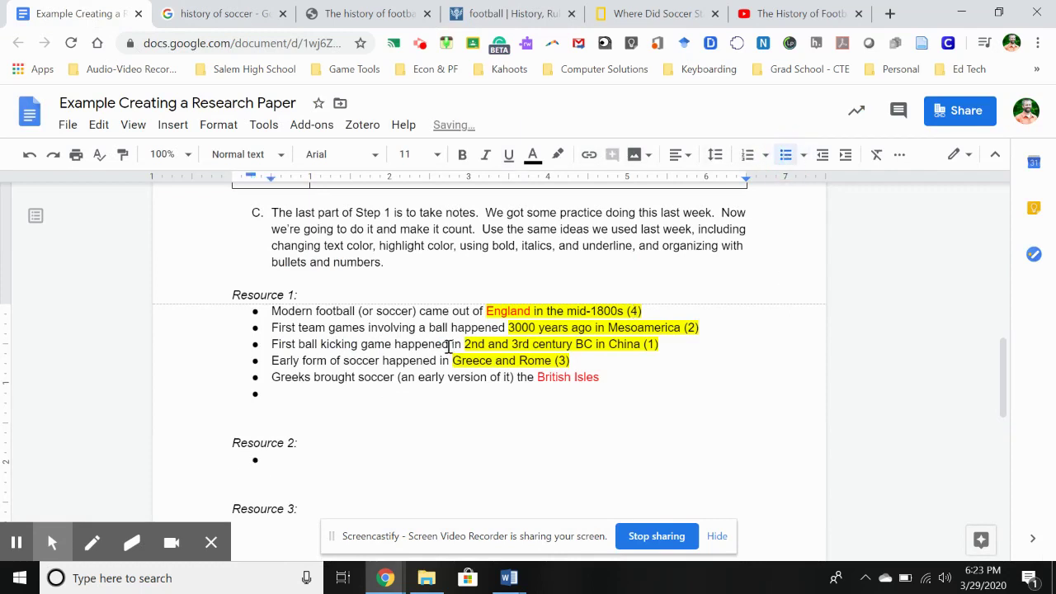
text(Football was called)
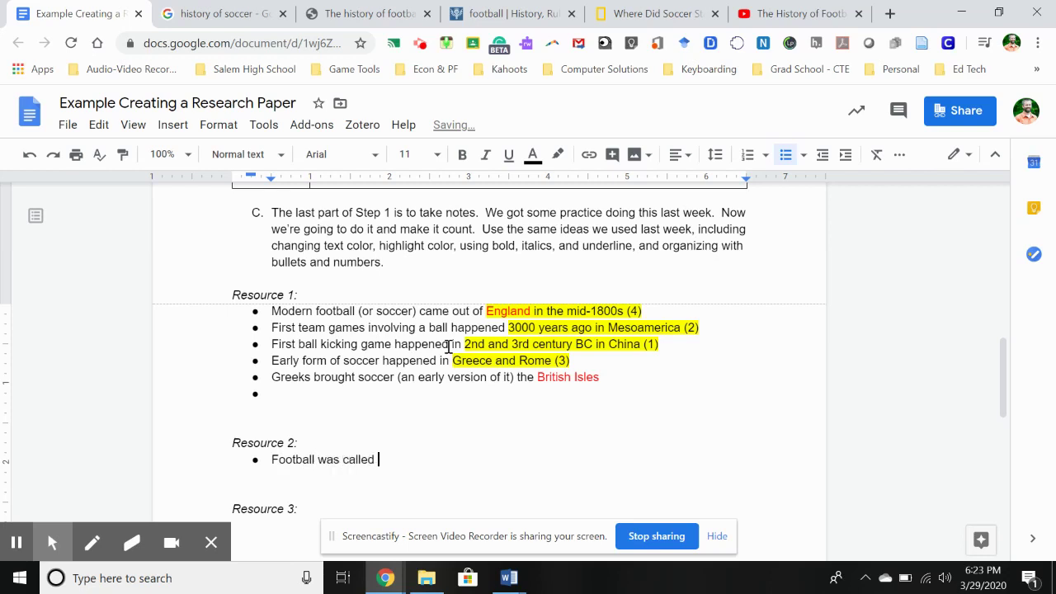
text( association football or soc)
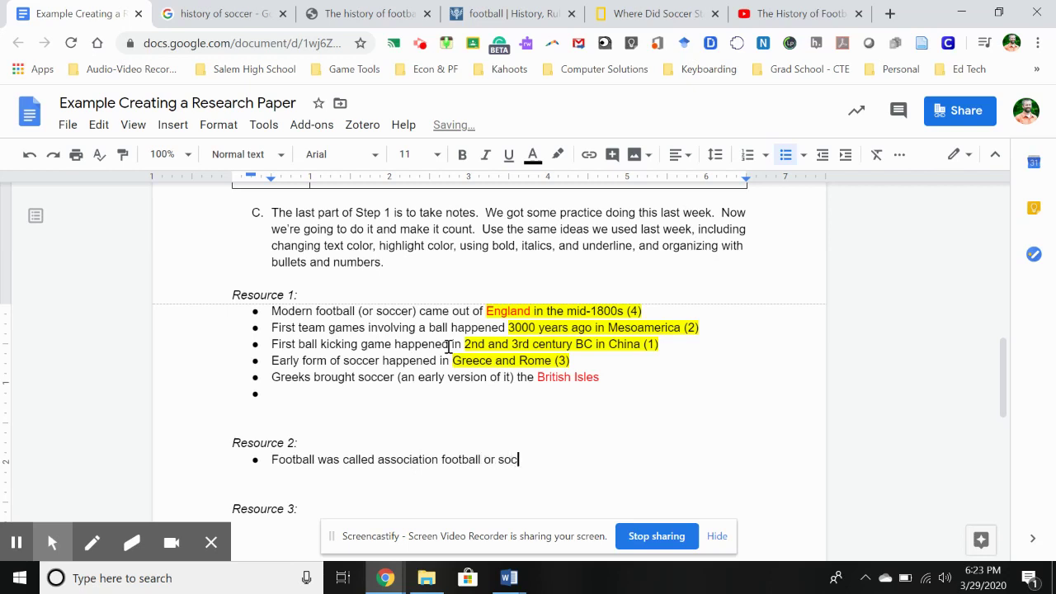
text(cer)
key(Return)
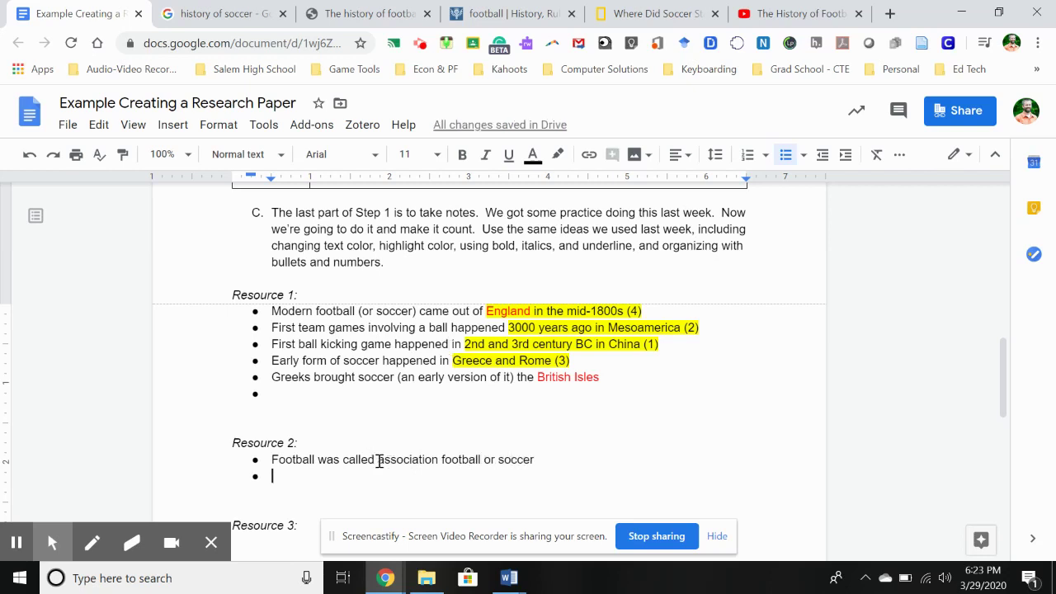
Step: Bold "association football" and "soccer" in the first Resource 2 note, and place the cursor in the empty bullet below
drag(378, 460, 482, 464)
click(462, 154)
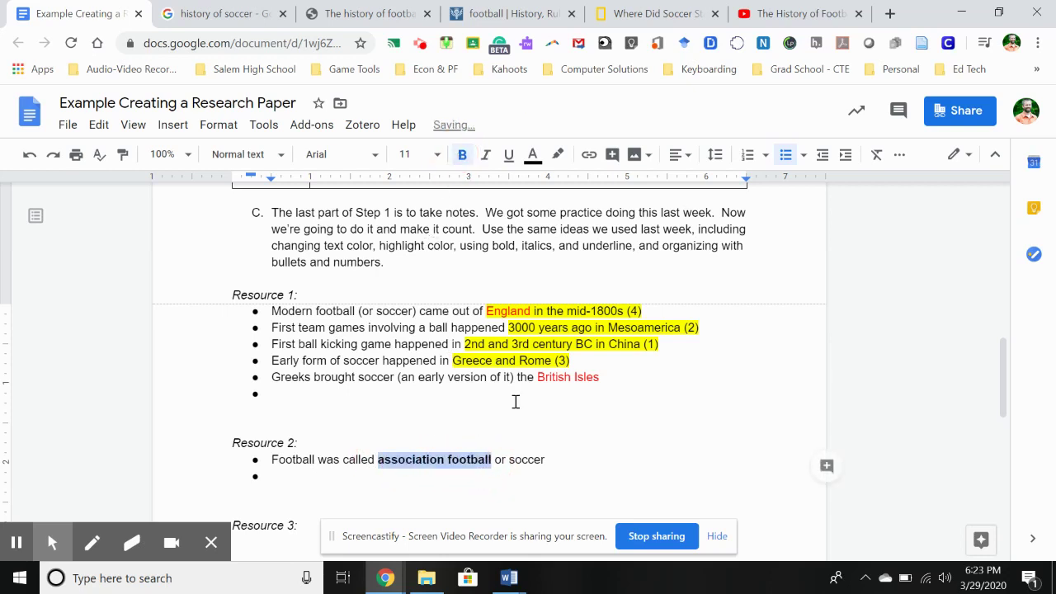
drag(509, 460, 548, 458)
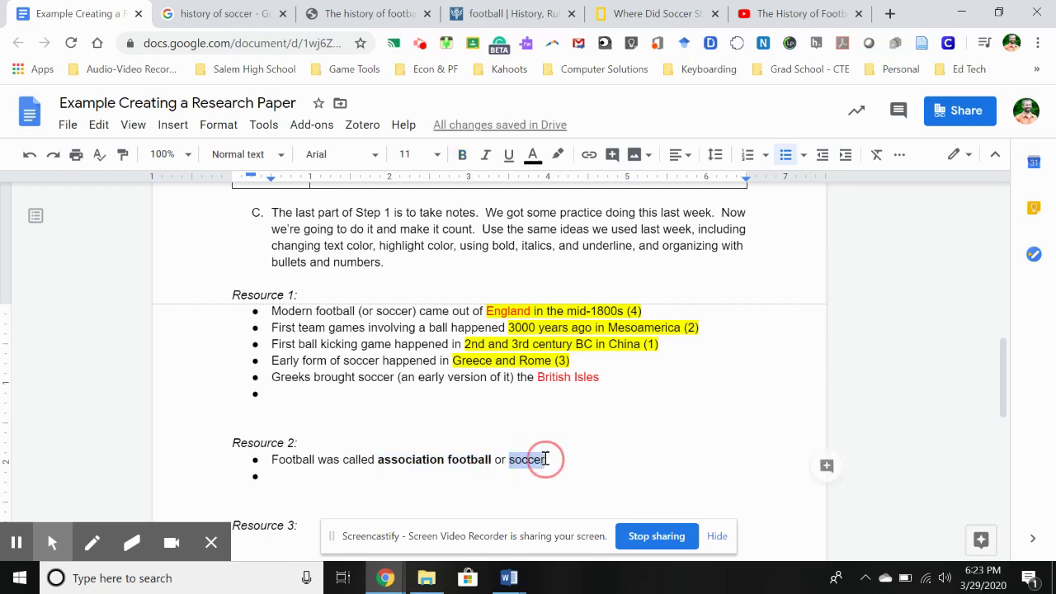
click(462, 155)
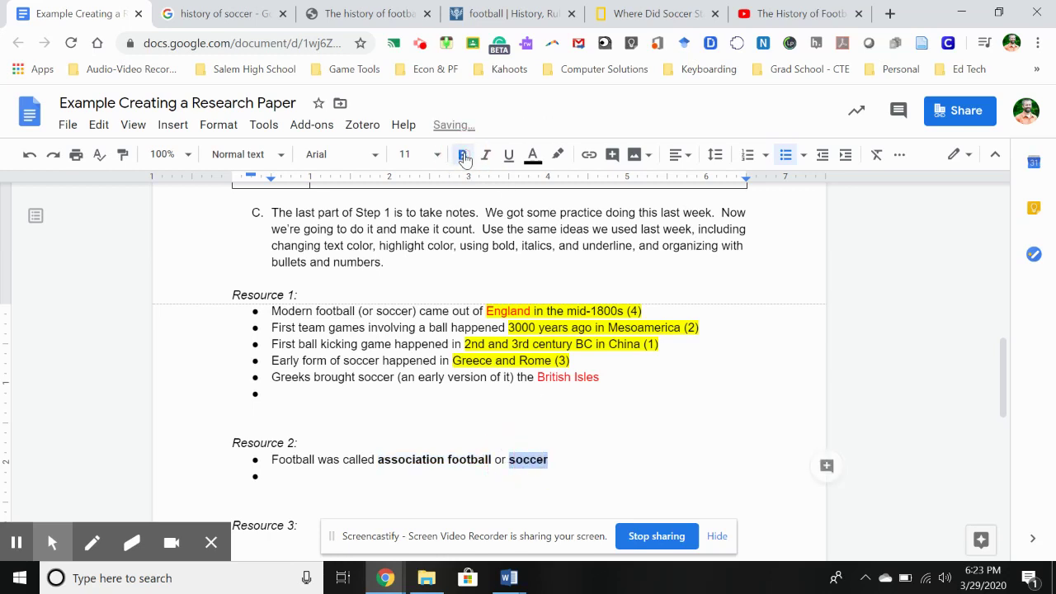
click(282, 479)
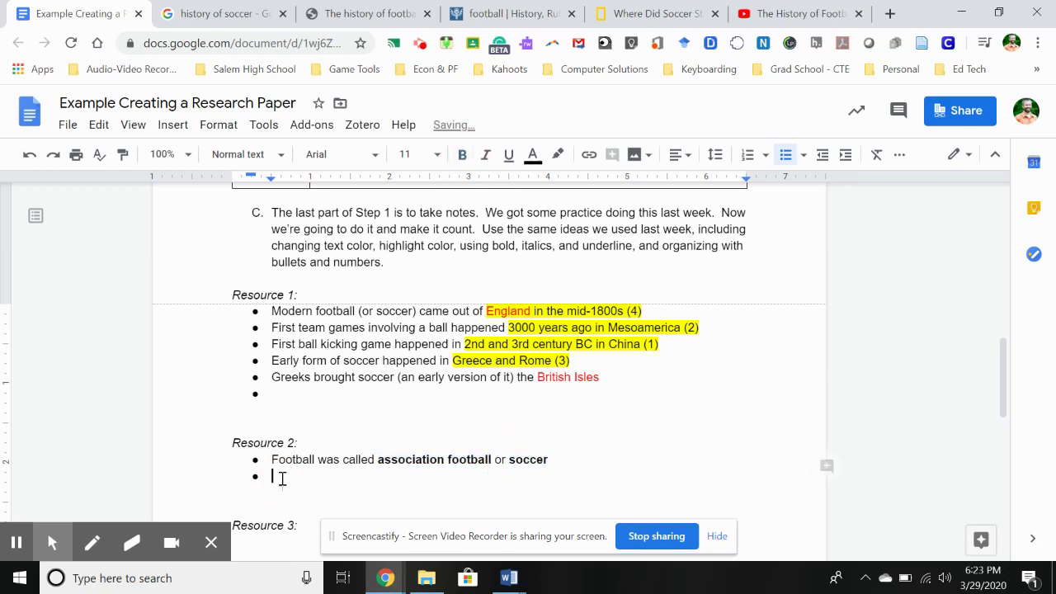
Step: Read the introduction of the Britannica football article and add the Resource 2 note "Most popular game in the world with a ball"
click(541, 11)
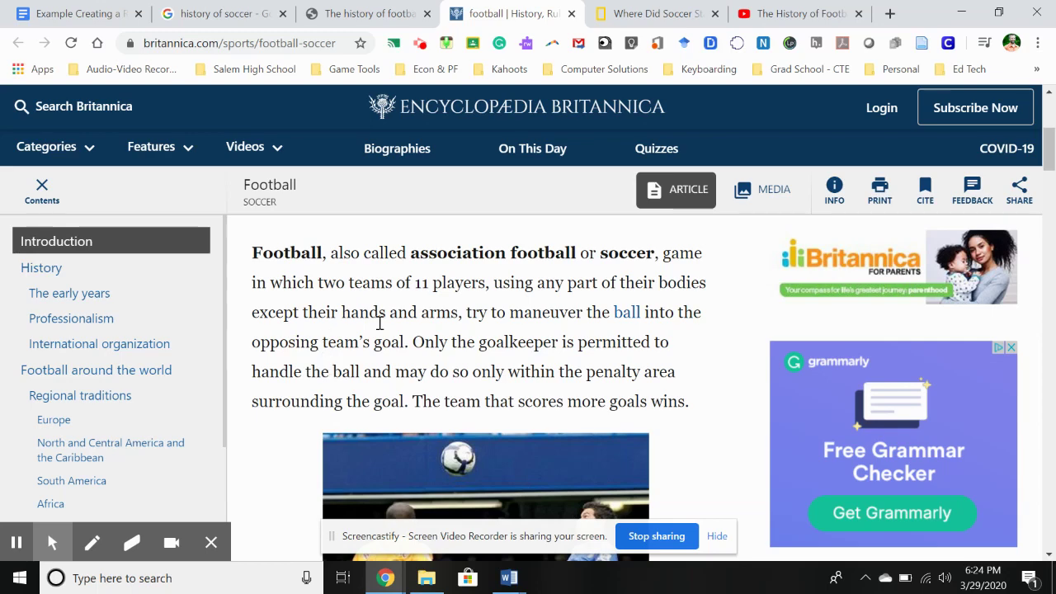
scroll(300, 410, down, 2)
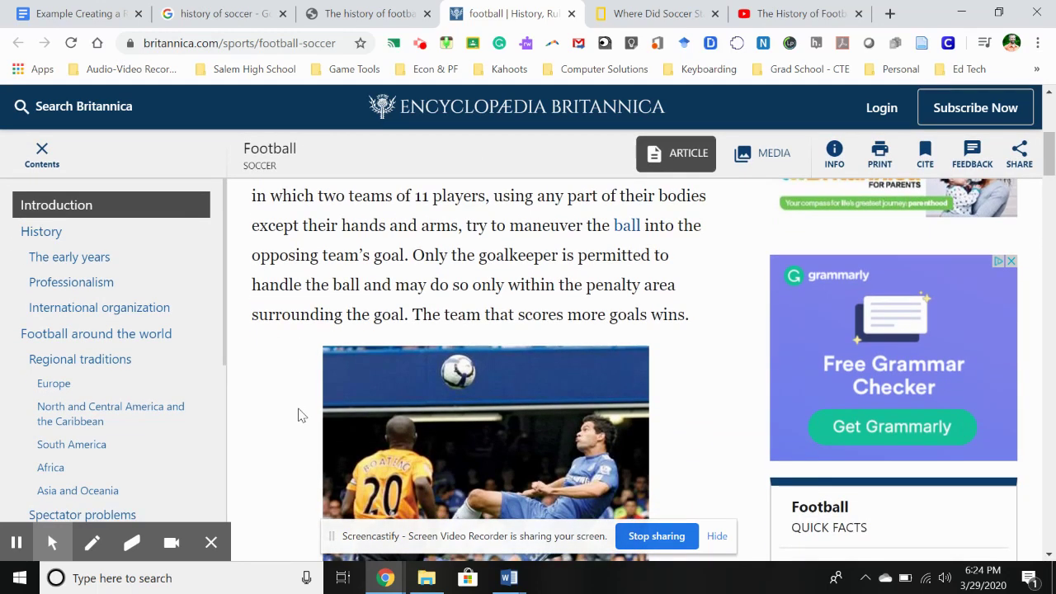
scroll(299, 415, down, 2)
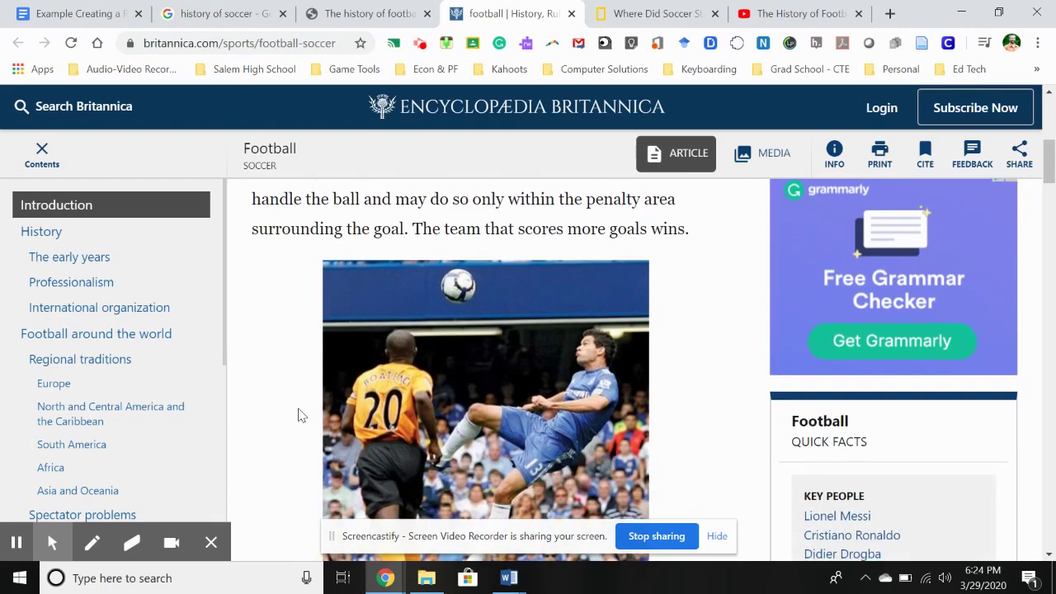
scroll(299, 415, down, 6)
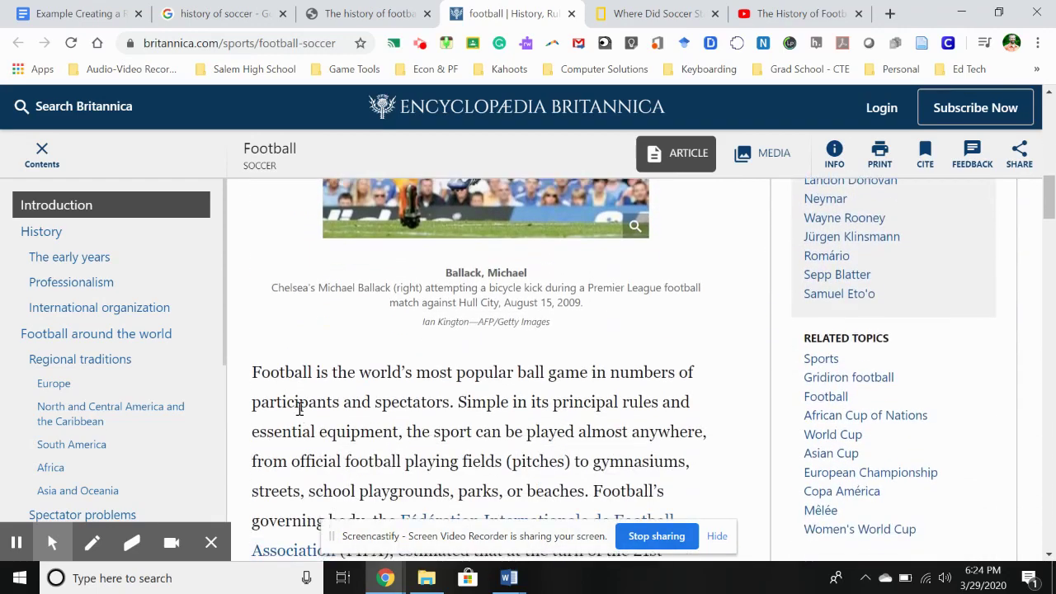
scroll(300, 410, down, 2)
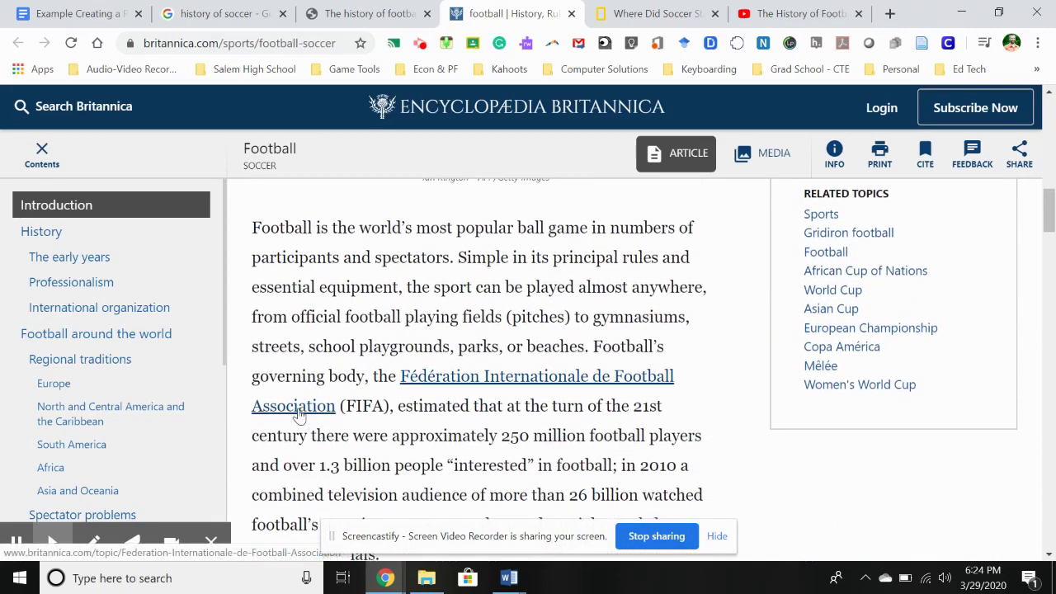
scroll(368, 304, down, 1)
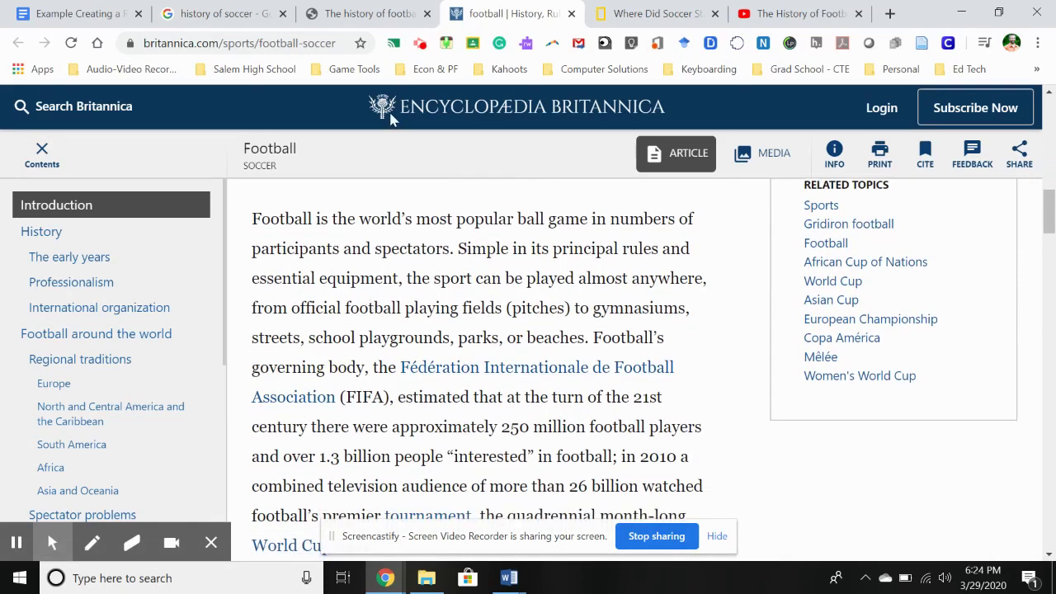
click(79, 13)
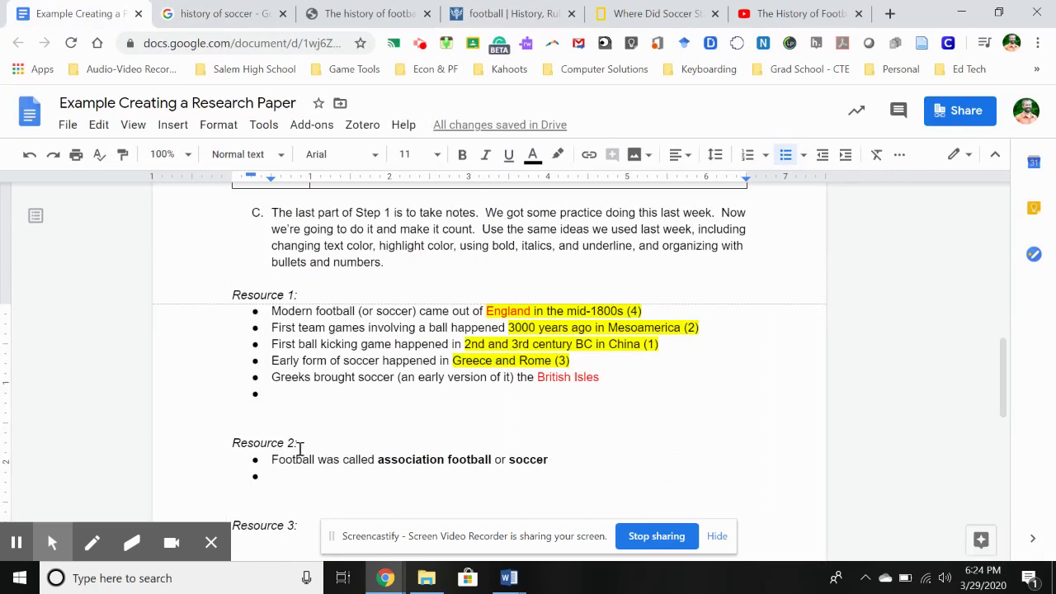
text(Most pop)
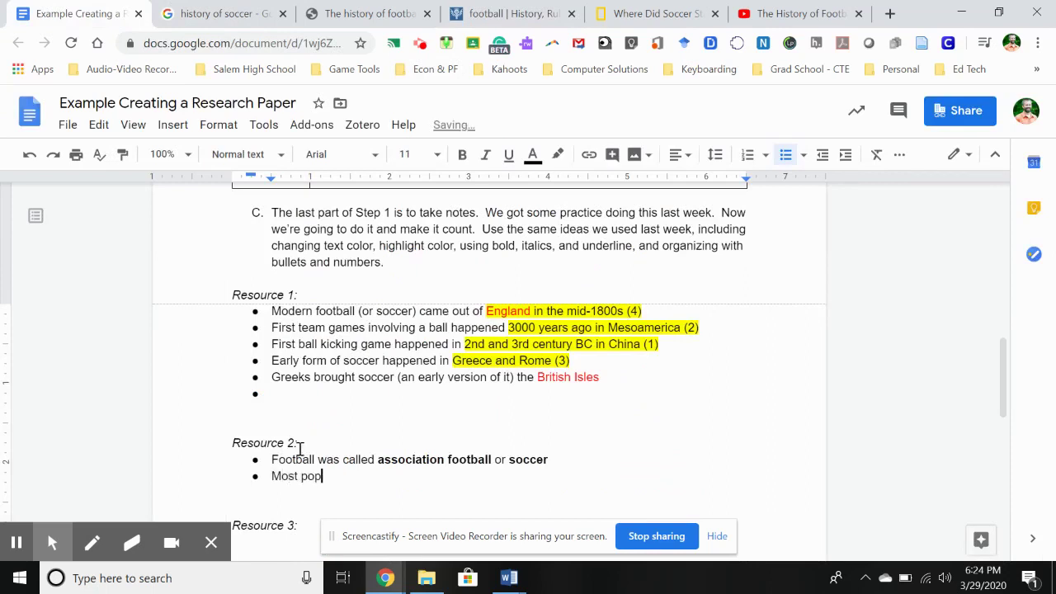
text(ular game in teh w)
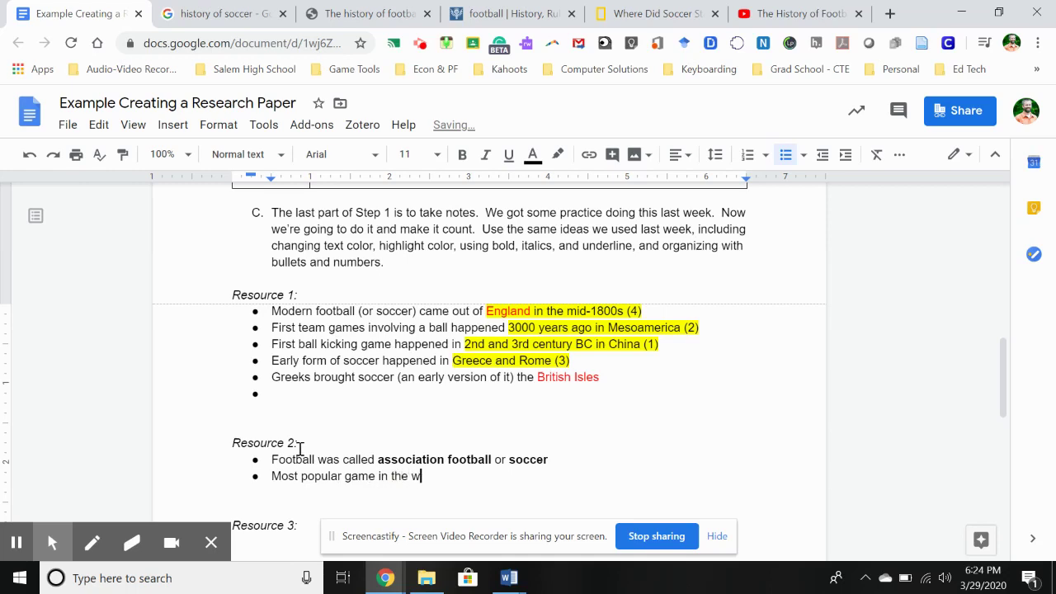
text(orld with a )
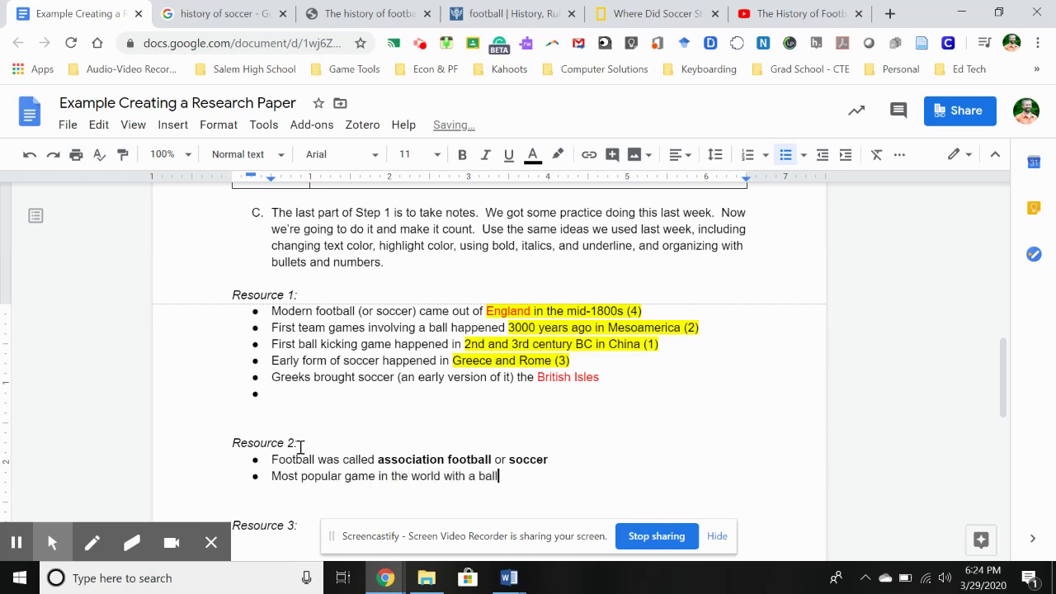
text(ball)
key(Return)
Step: Check FIFA's participation figures in the Britannica article and add the Resource 2 note "250 million soccer players with 1.3 billion interested"
click(487, 13)
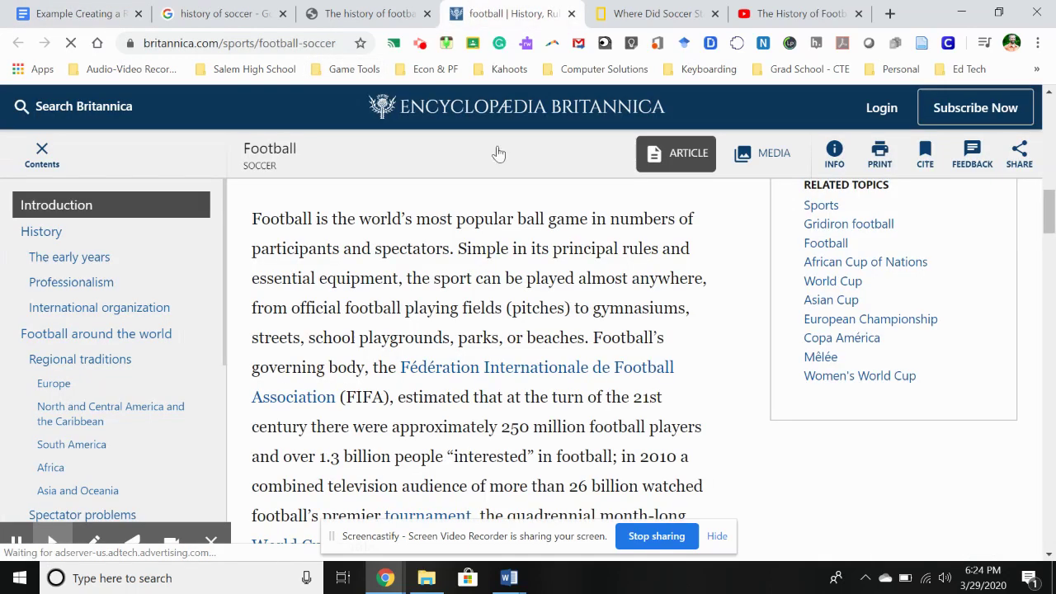
scroll(391, 445, down, 1)
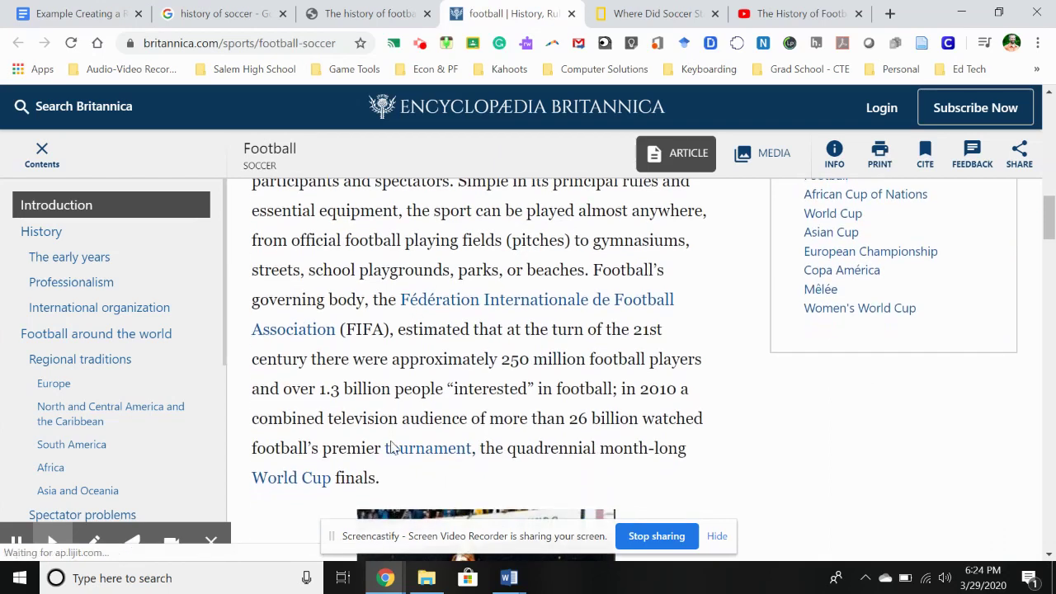
scroll(391, 446, up, 1)
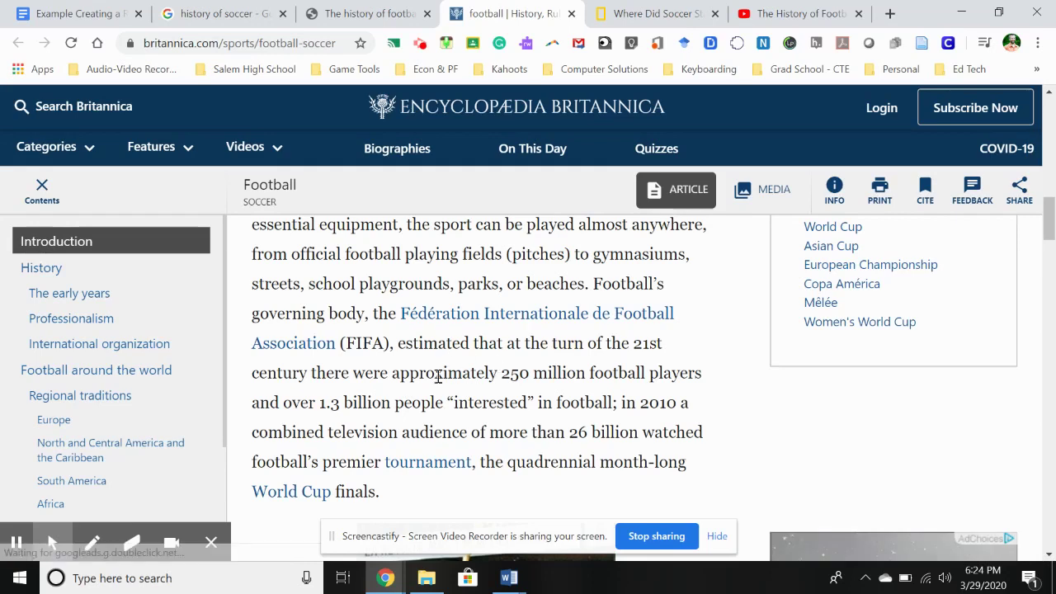
scroll(555, 408, down, 1)
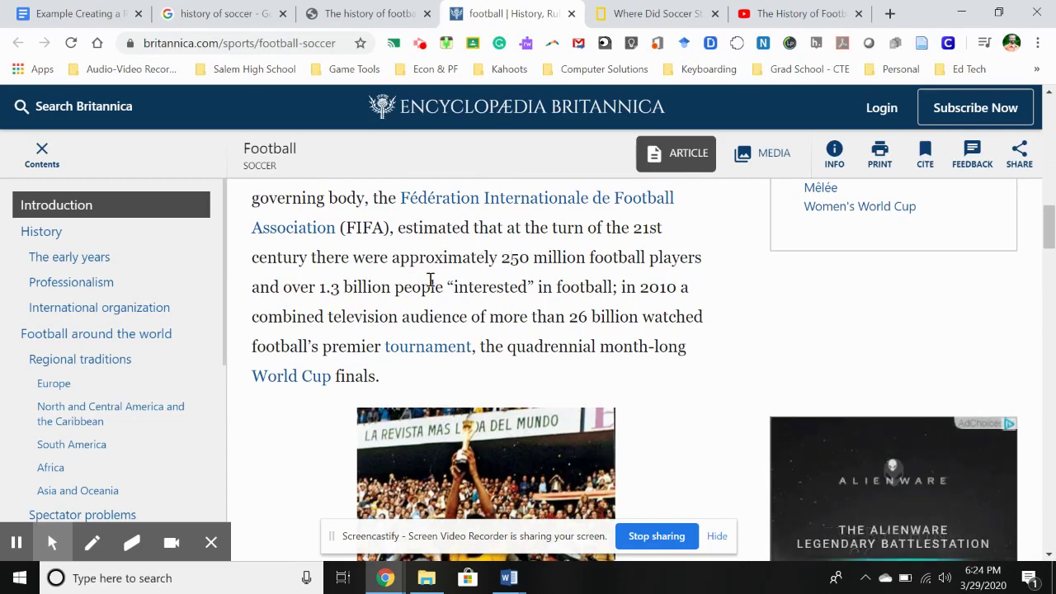
click(69, 13)
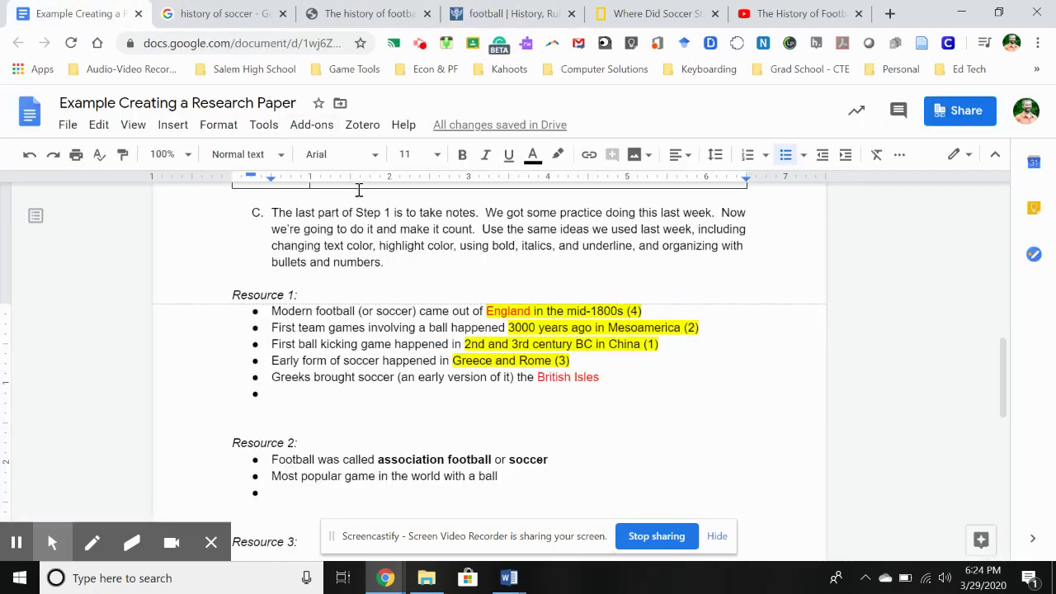
text(250 mi)
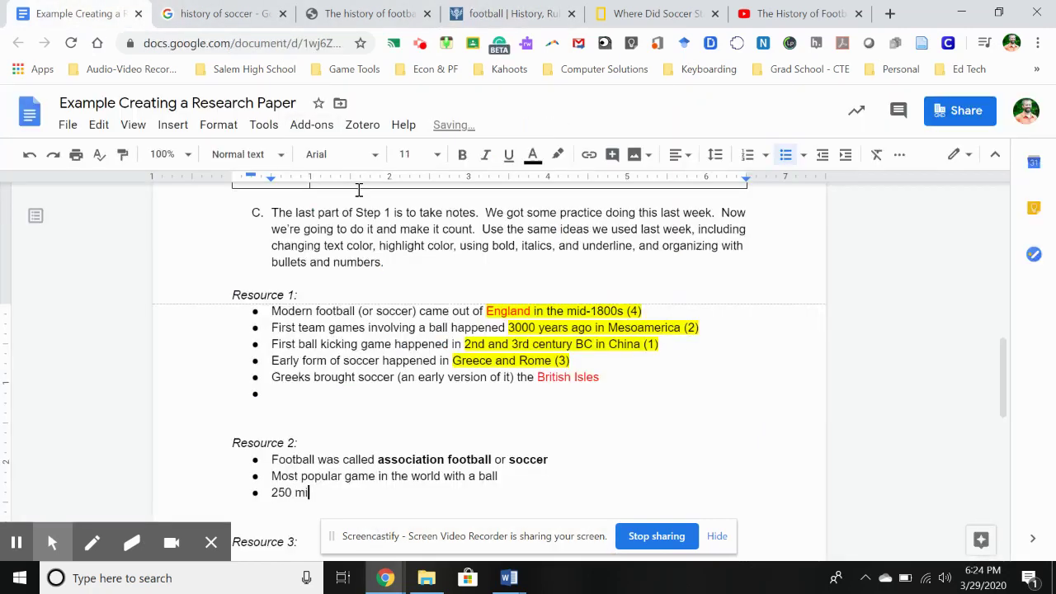
text(llion soccer players with 1.3 billion interested)
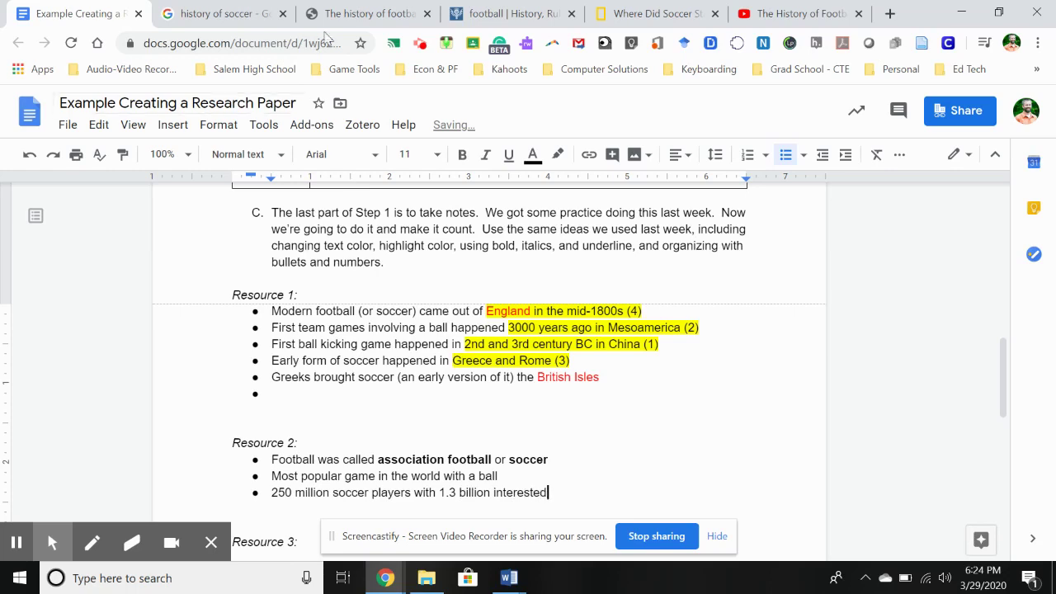
Step: Read the start of the Britannica article's early years section and add the Resource 2 note "Originated in 1800s England", followed by an empty bullet
click(492, 13)
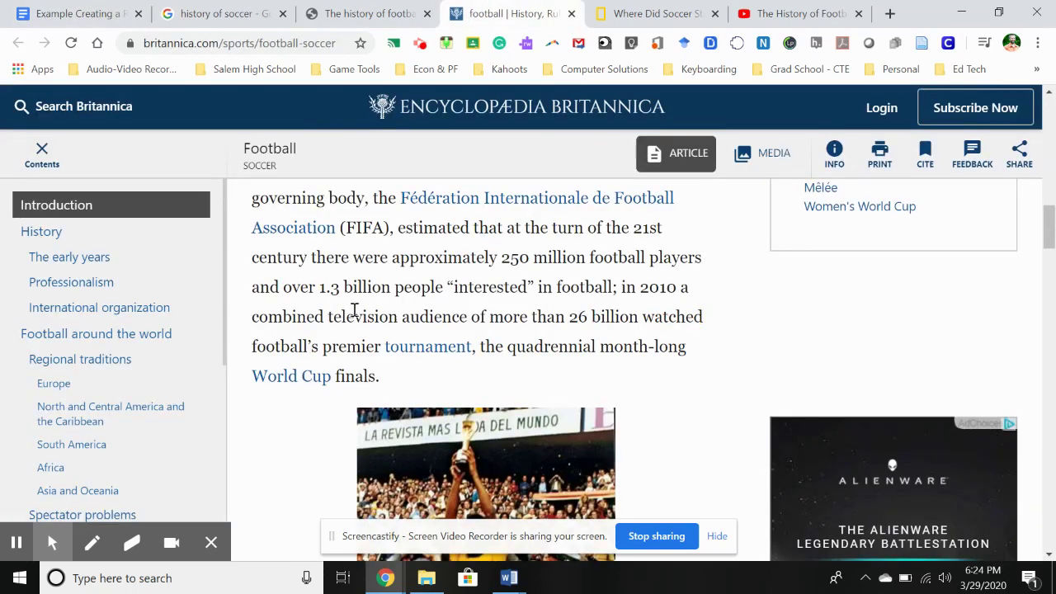
scroll(342, 345, down, 2)
scroll(341, 345, down, 5)
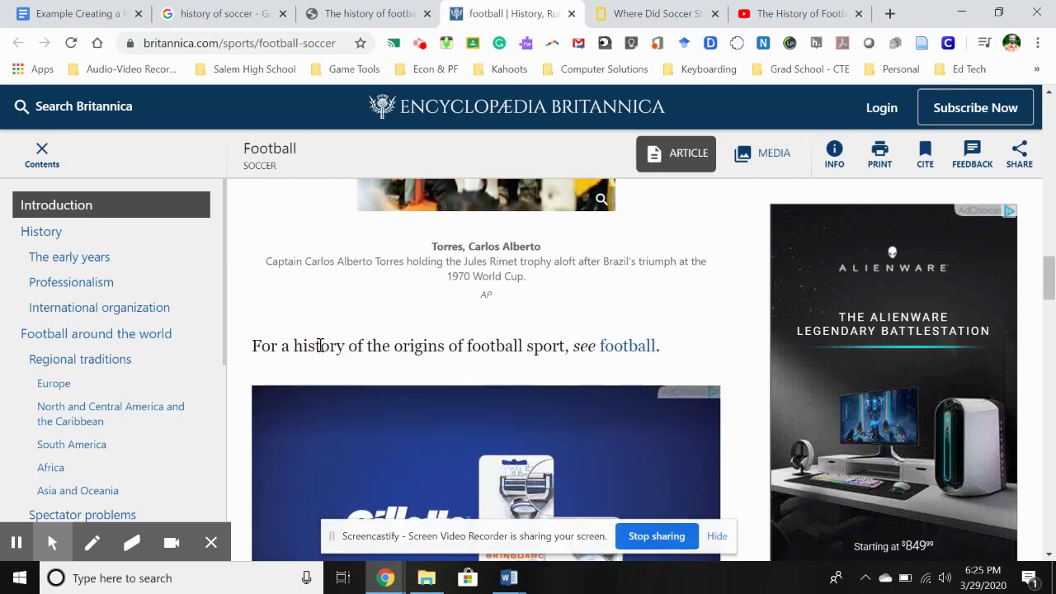
scroll(394, 339, down, 1)
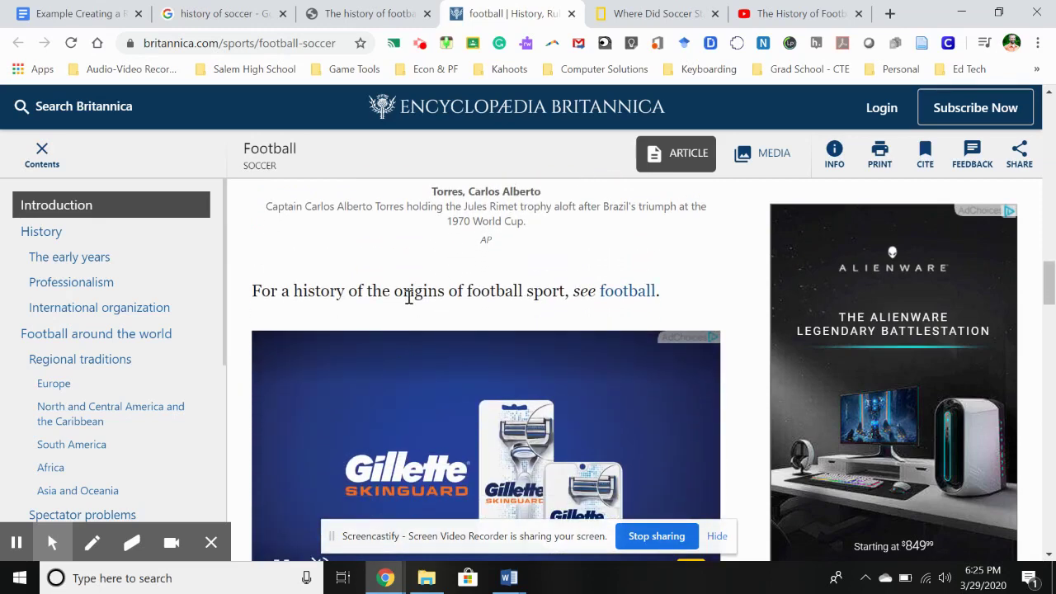
scroll(408, 295, down, 3)
scroll(409, 297, down, 5)
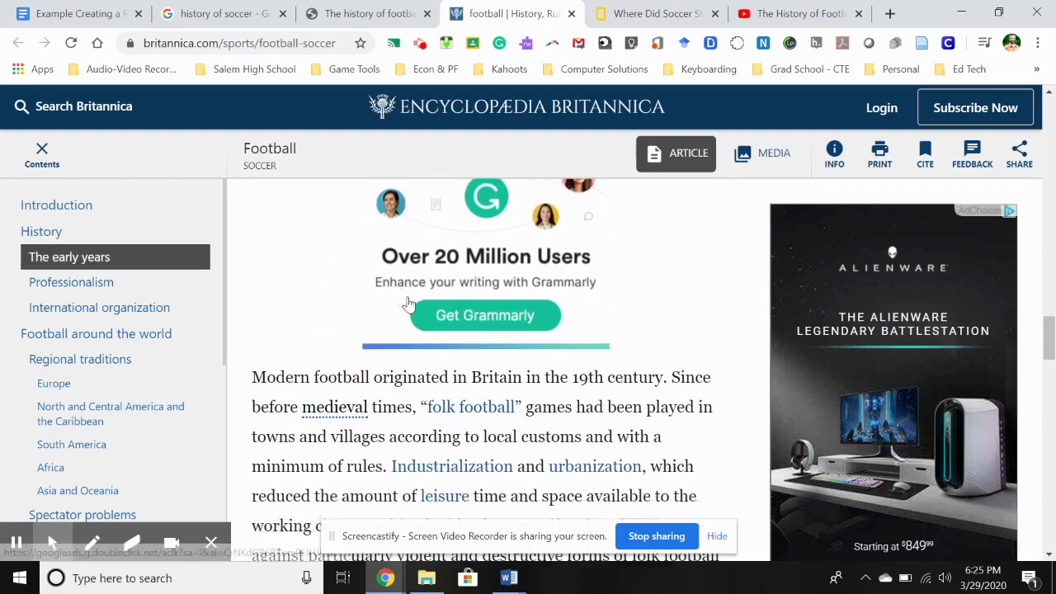
scroll(408, 298, down, 4)
scroll(409, 301, up, 5)
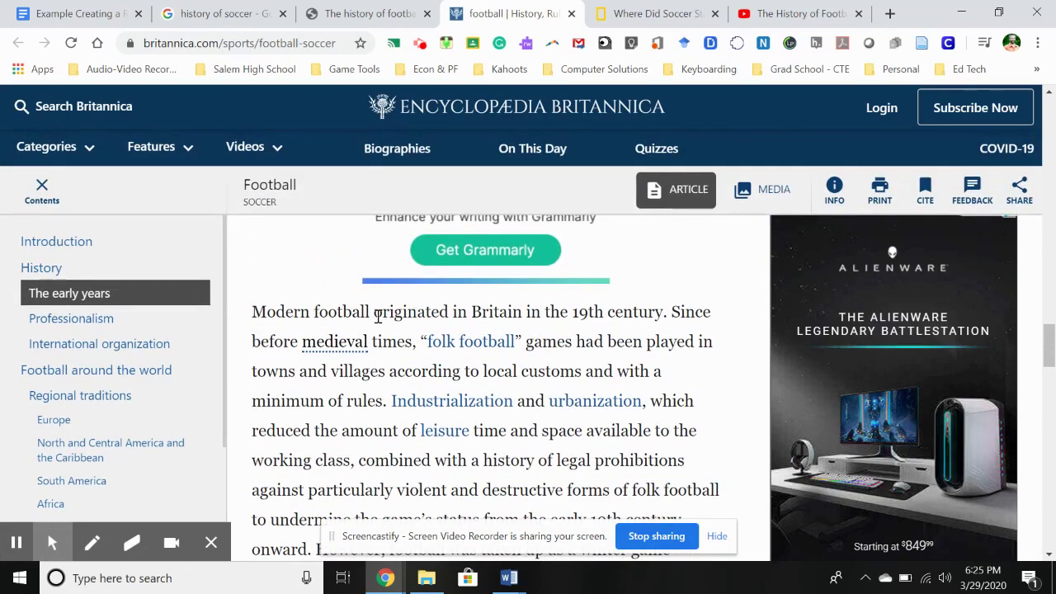
scroll(403, 369, down, 1)
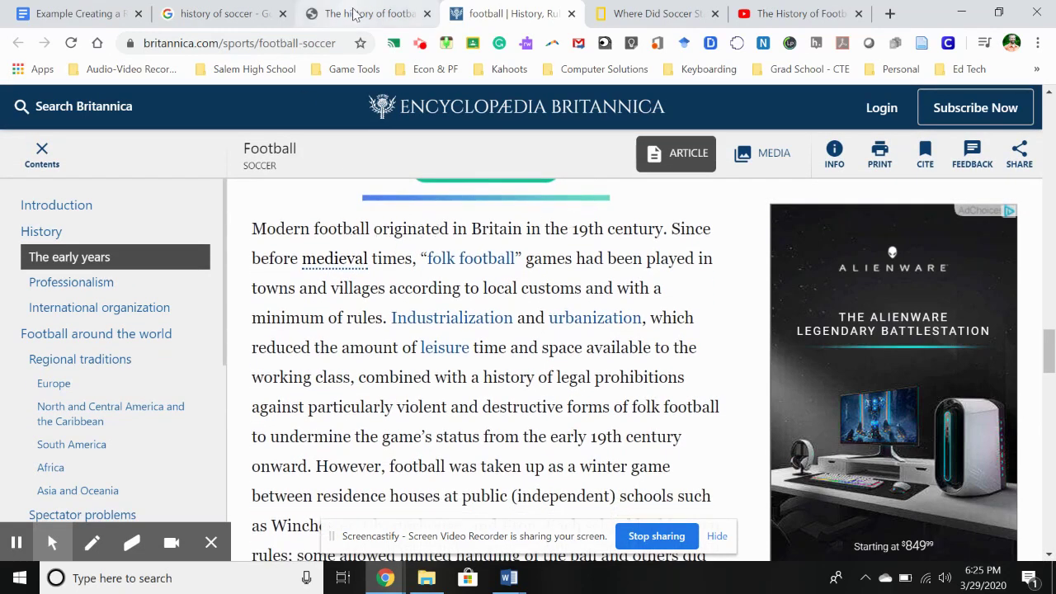
click(94, 10)
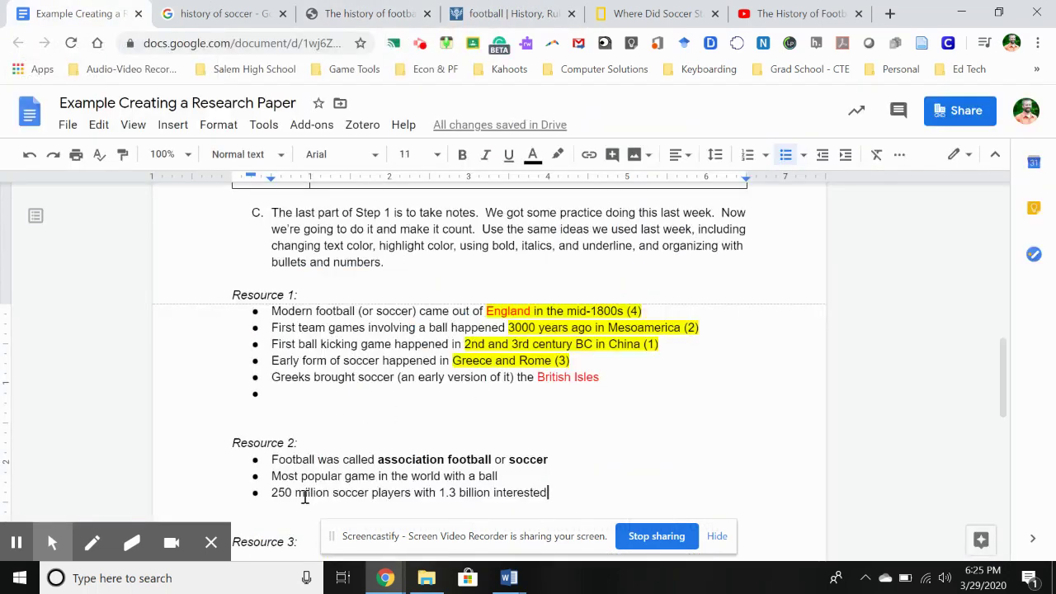
key(Return)
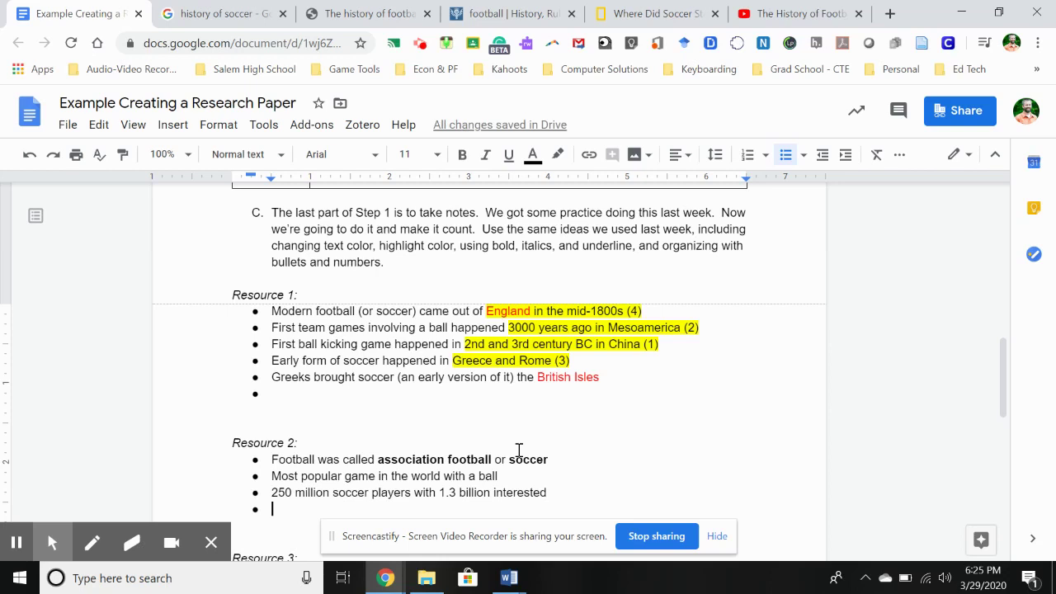
text(Originated in)
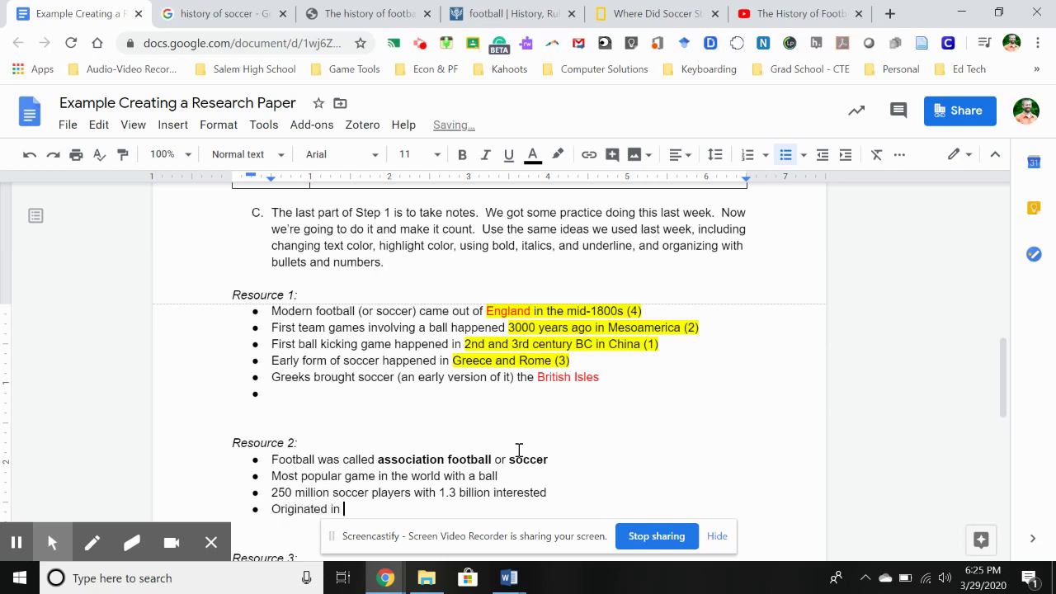
text( 1800s England)
key(Return)
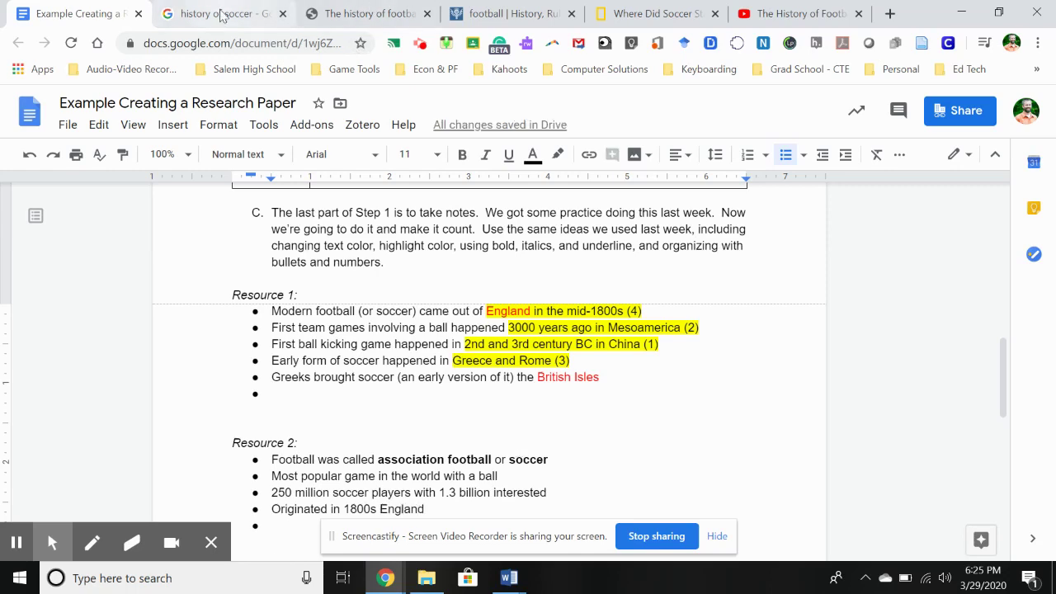
Step: Read how football's rules were standardized in the Britannica article and add the Resource 2 note "First set of standard rules in 1843", followed by an empty bullet
click(221, 15)
click(380, 14)
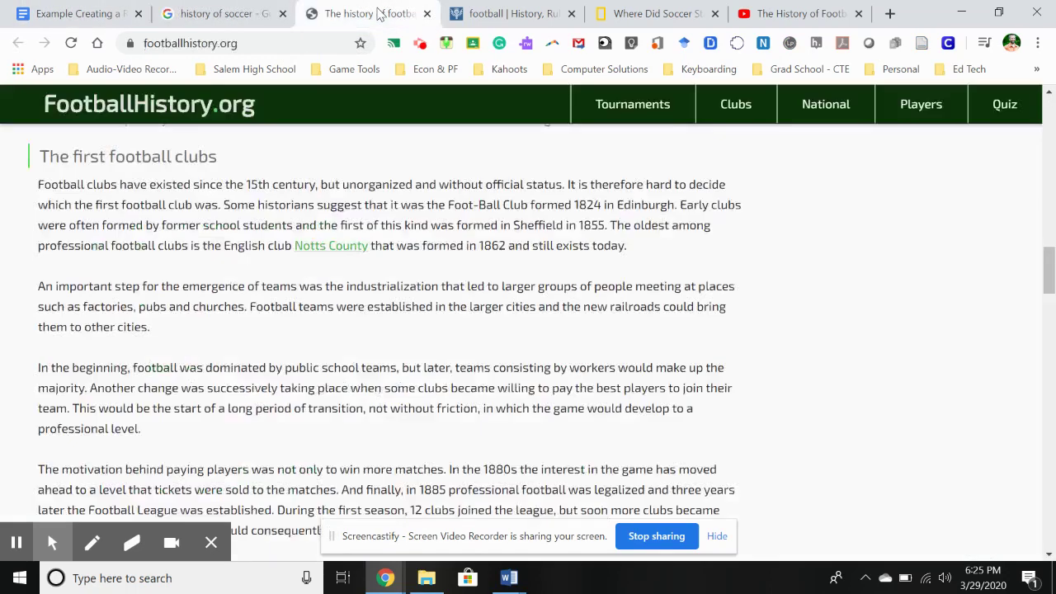
scroll(384, 272, down, 1)
click(510, 14)
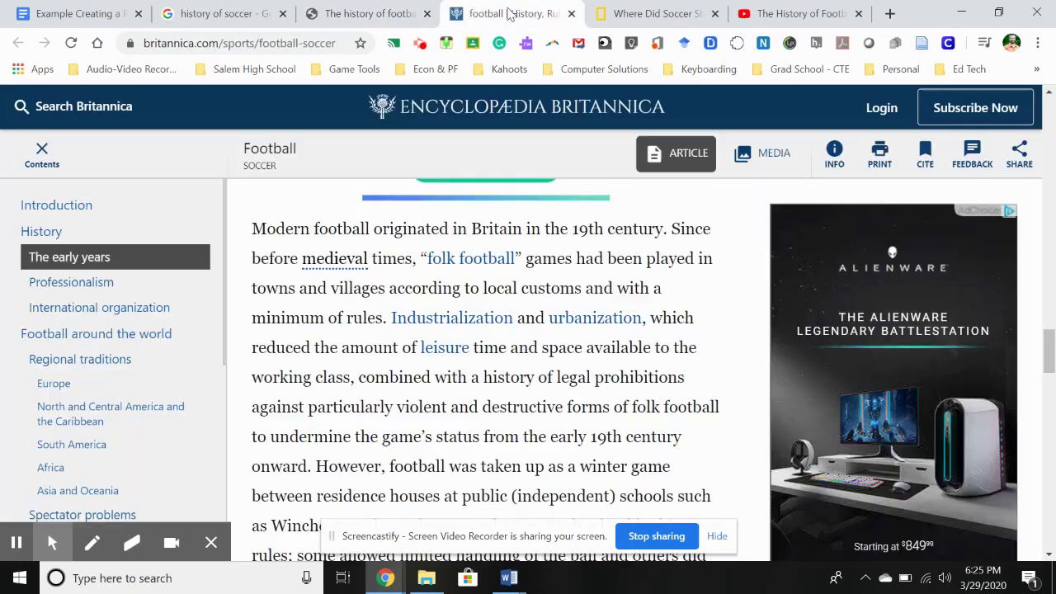
scroll(424, 333, down, 2)
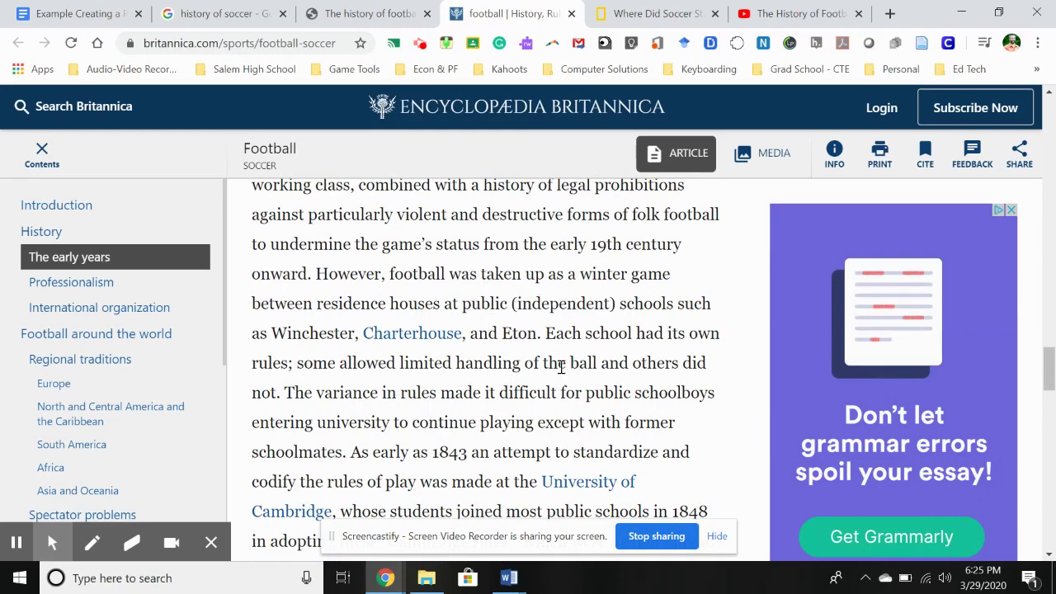
scroll(545, 397, down, 2)
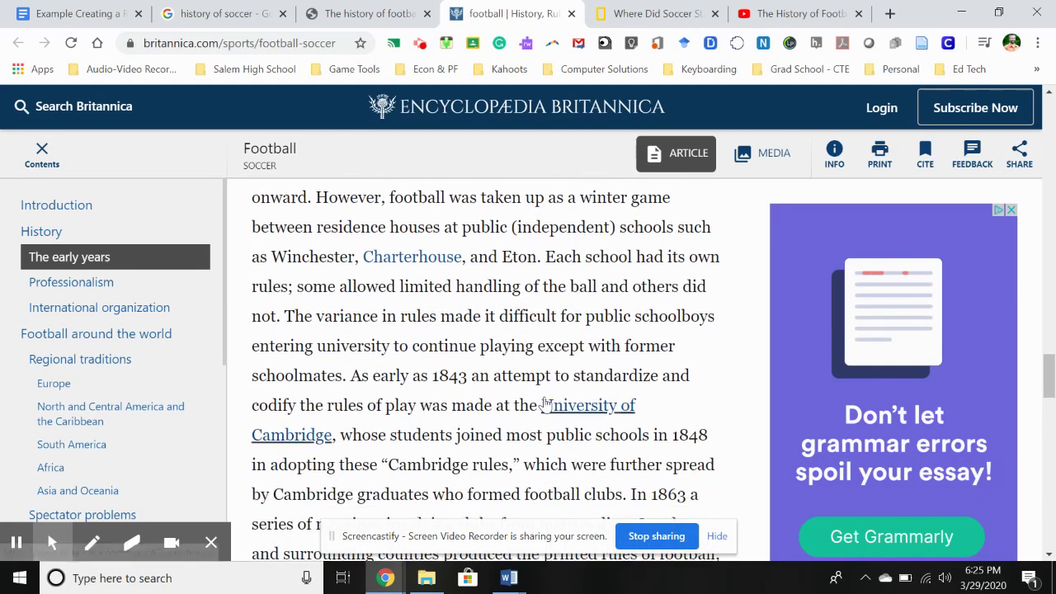
scroll(472, 423, down, 1)
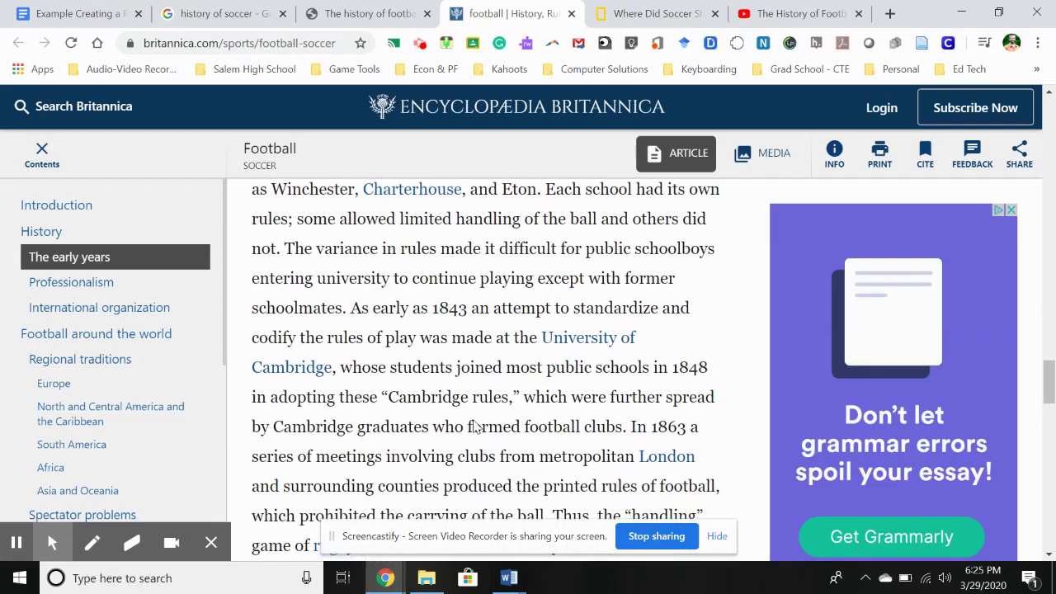
scroll(474, 423, down, 1)
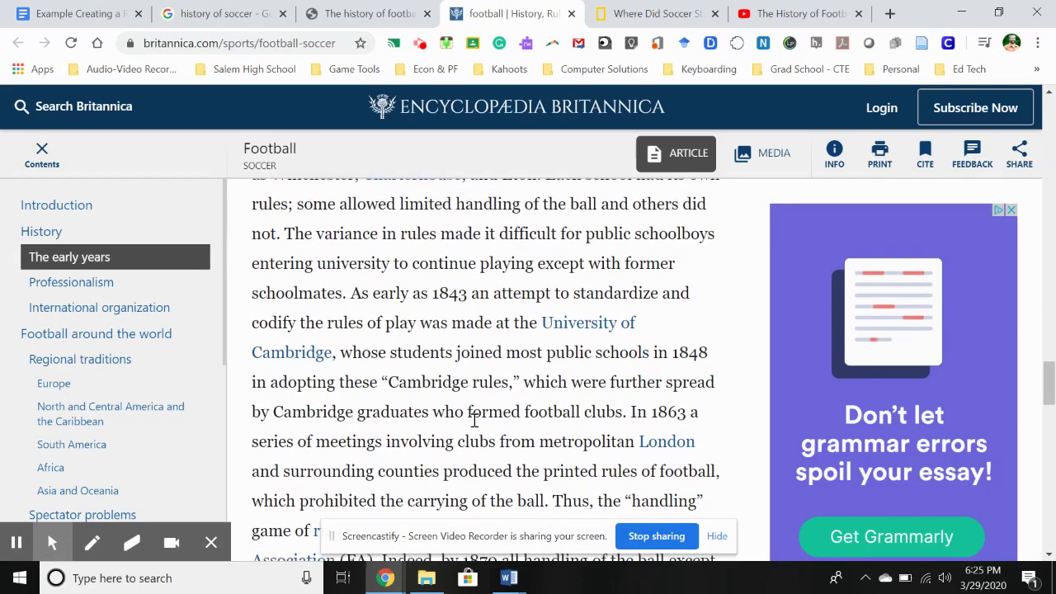
scroll(474, 426, down, 1)
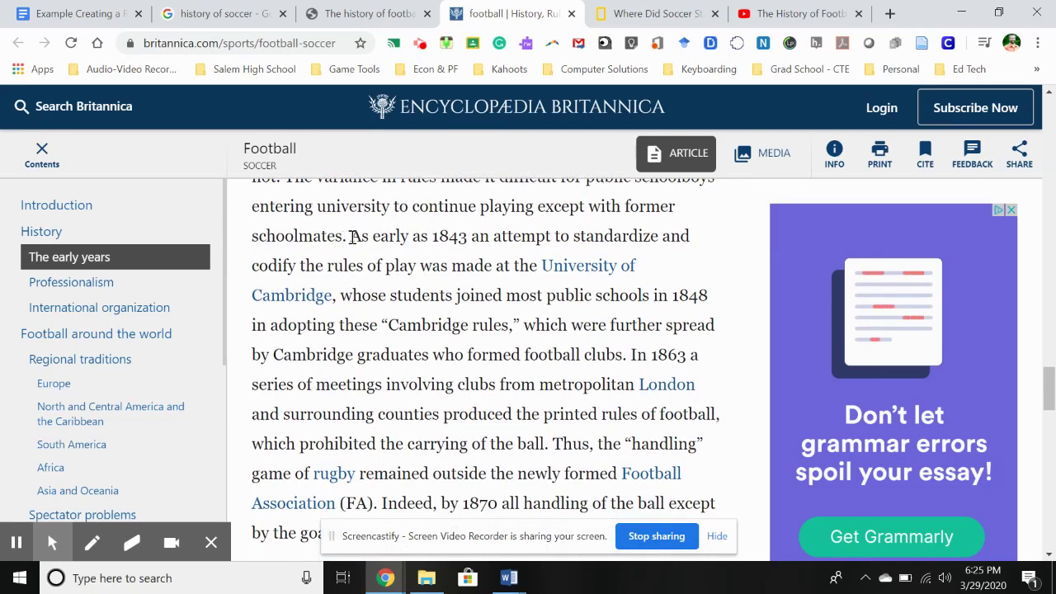
click(69, 11)
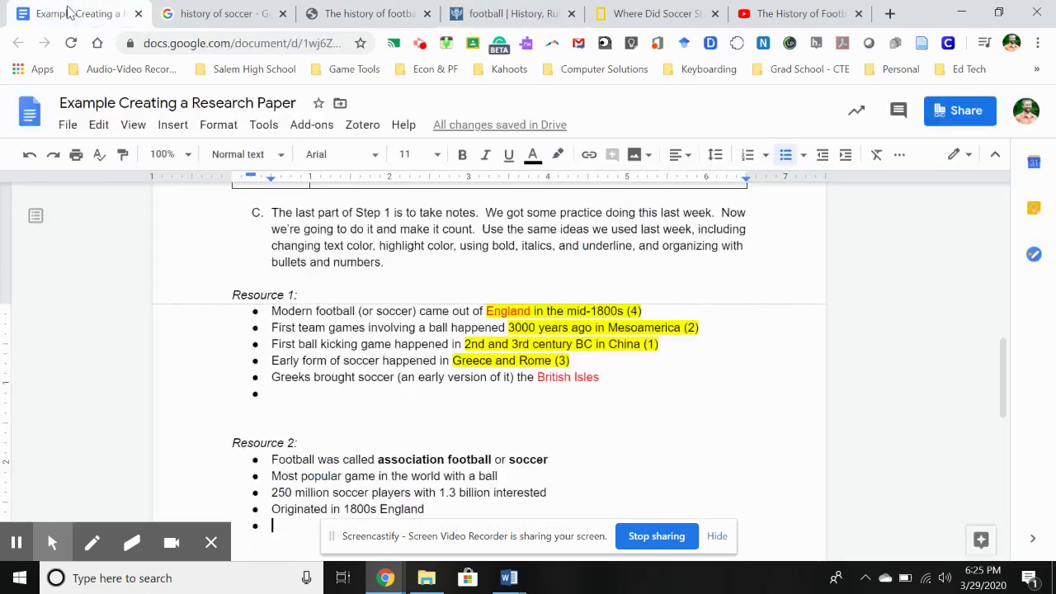
text(First set o)
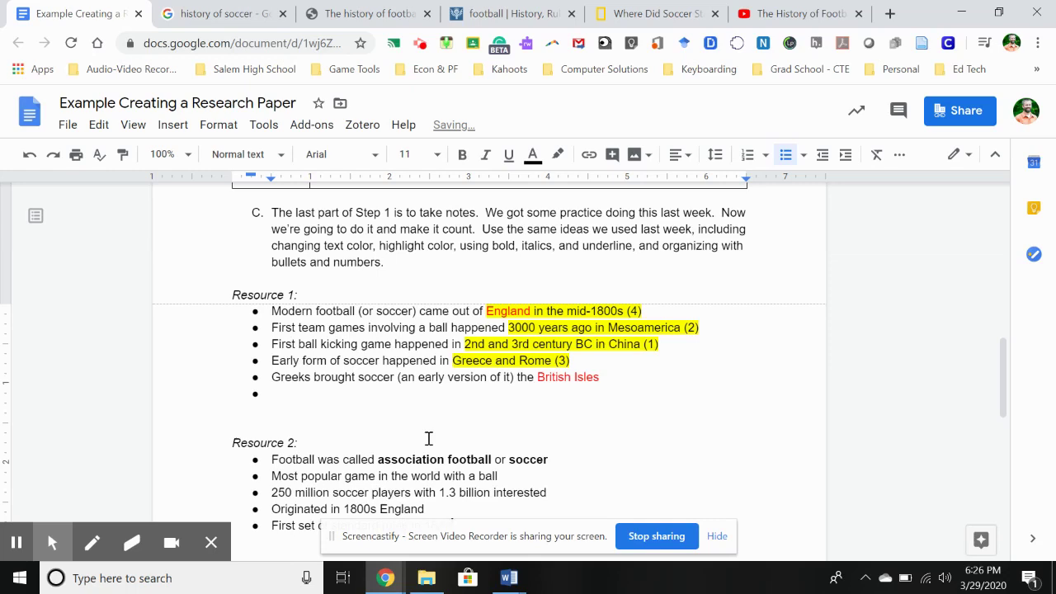
scroll(429, 439, down, 2)
key(Return)
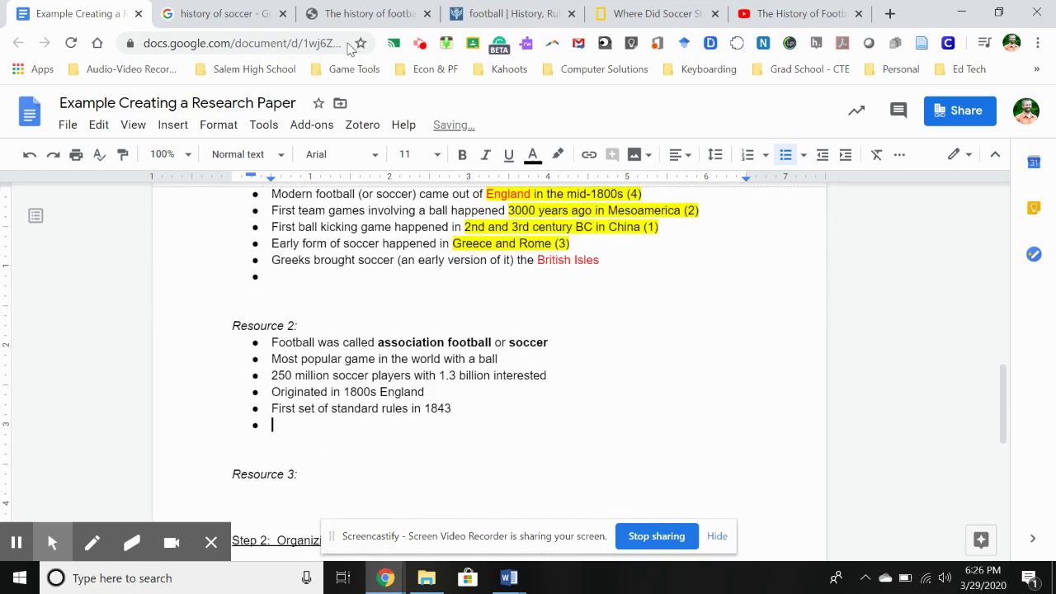
Step: Read the Britannica passage on rugby and the Football Association and add the note "Soccer lead to the game of rugby and caused the term Association Football"
click(508, 13)
scroll(428, 373, down, 1)
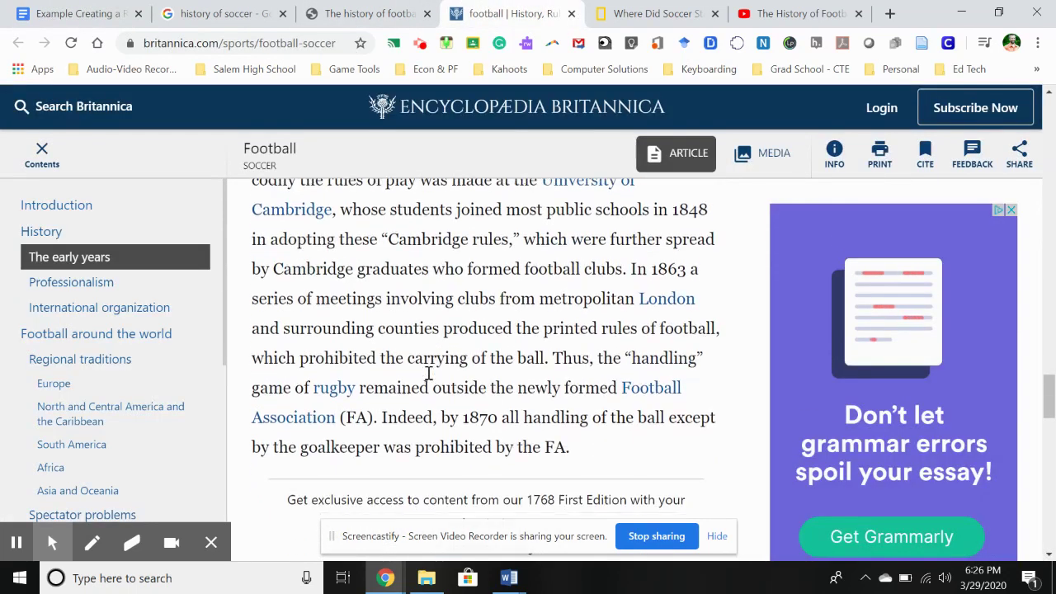
scroll(429, 373, down, 1)
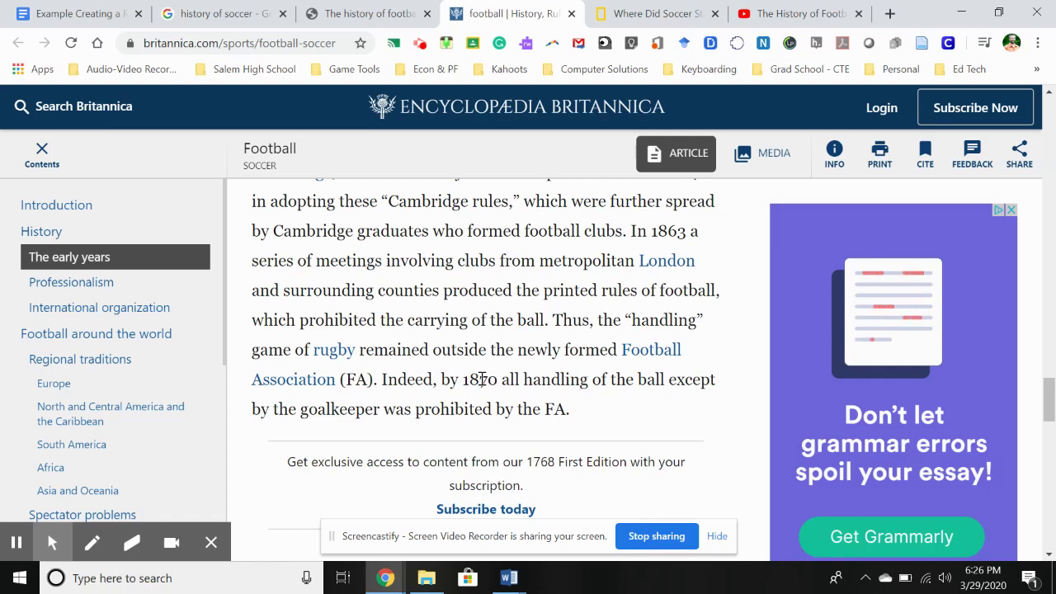
click(81, 10)
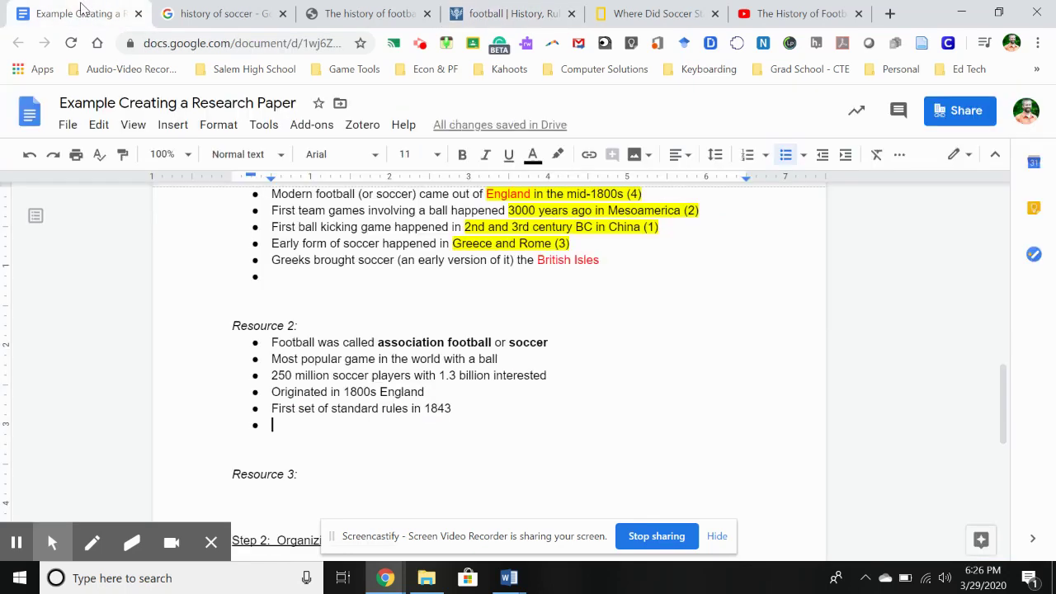
text(Soccer lead)
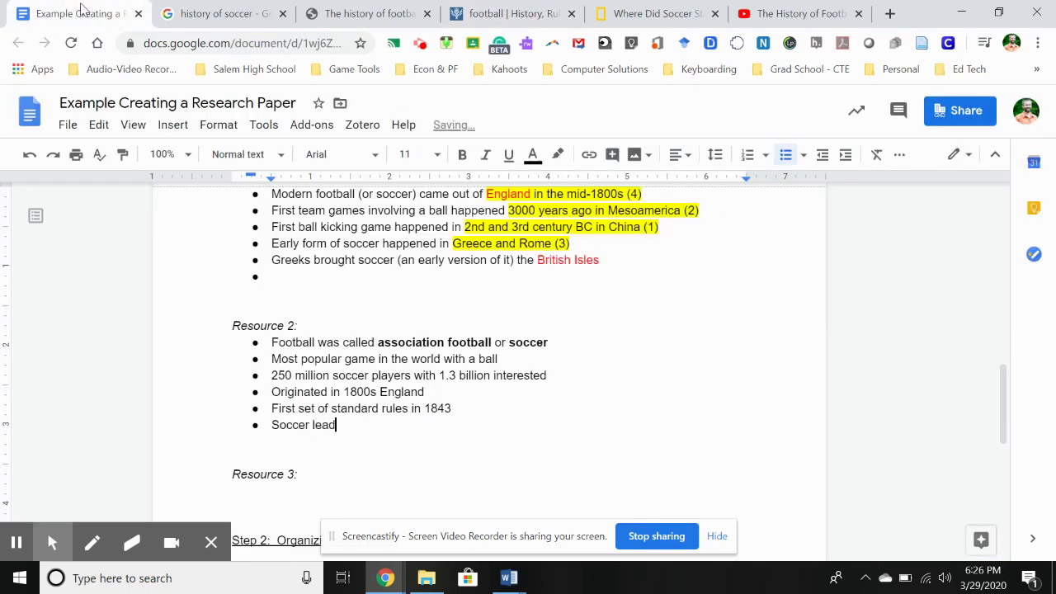
text( to the game)
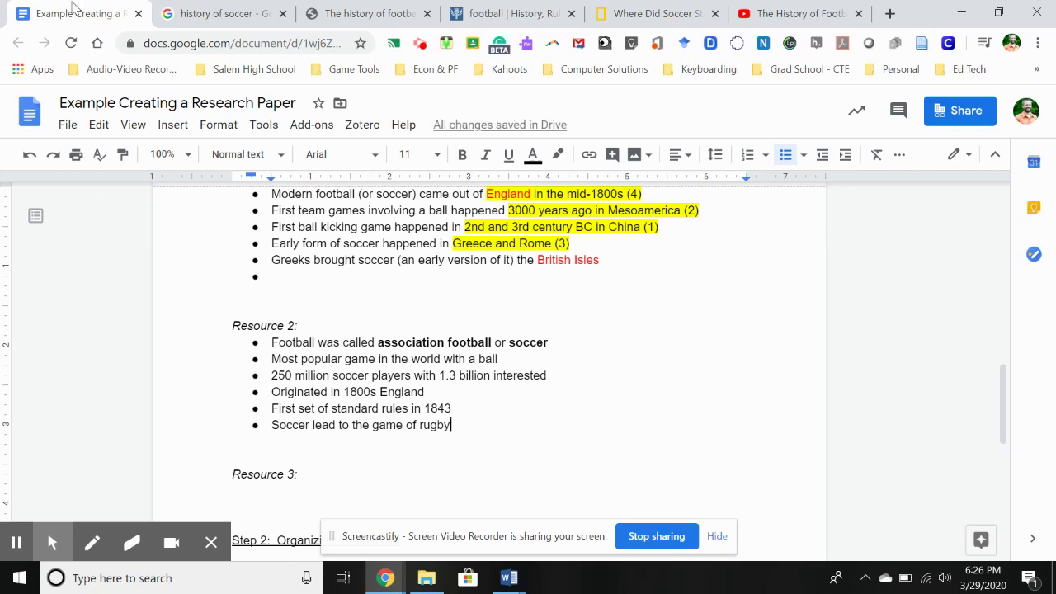
text(of rugby and )
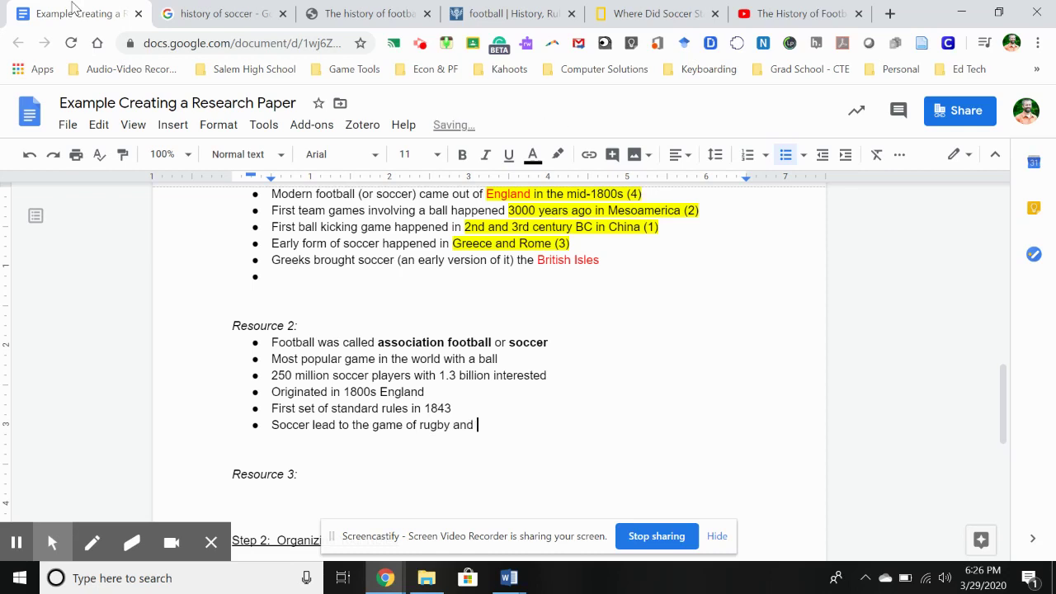
text(caused the term Association Football)
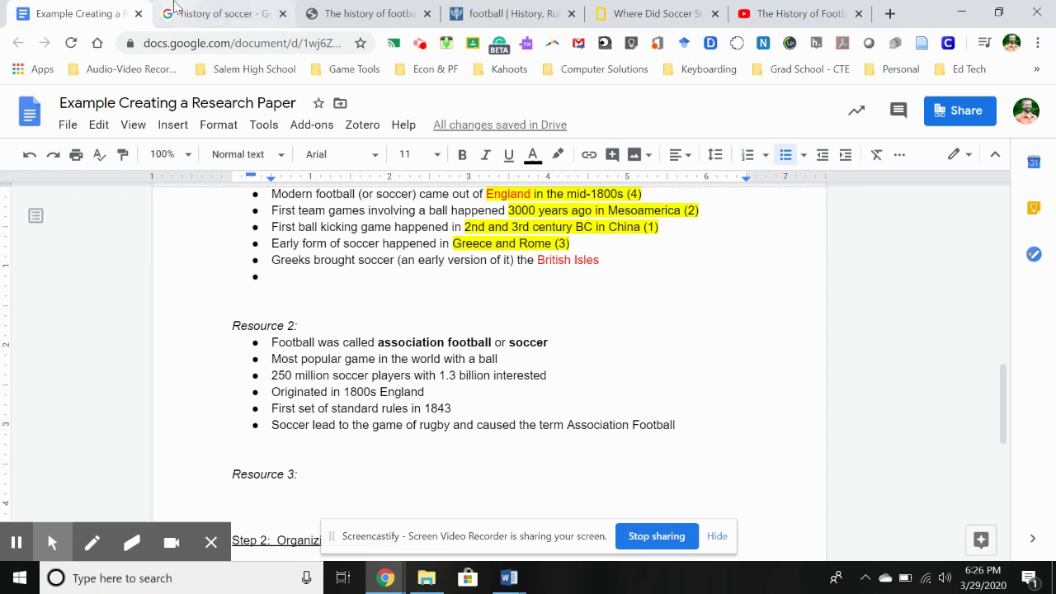
Step: Read the rest of the Britannica early years section, covering the rules' acceptance in Britain, early club matches and cup competition
click(448, 11)
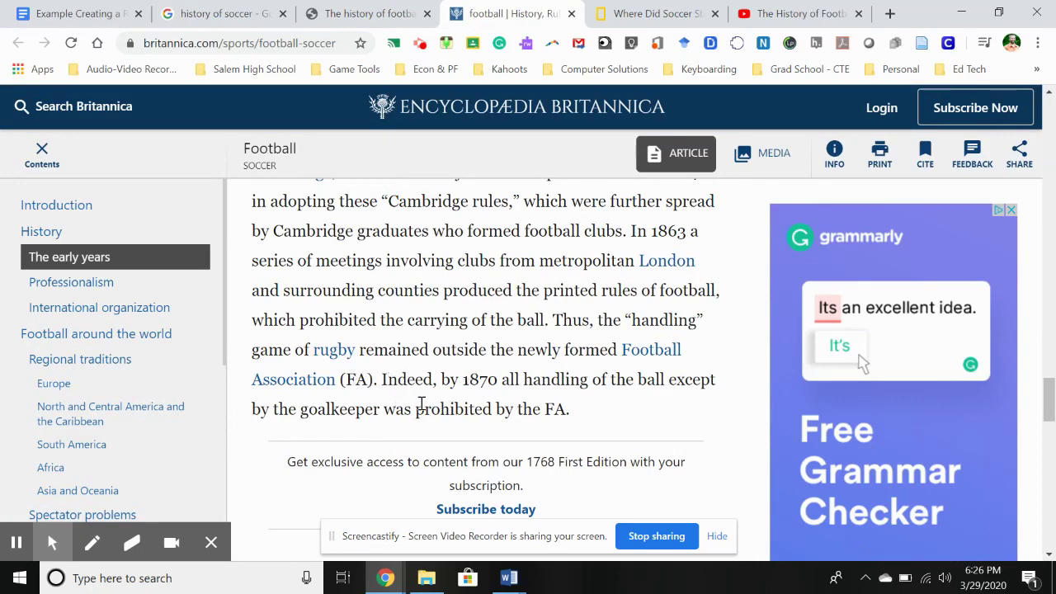
scroll(429, 410, down, 4)
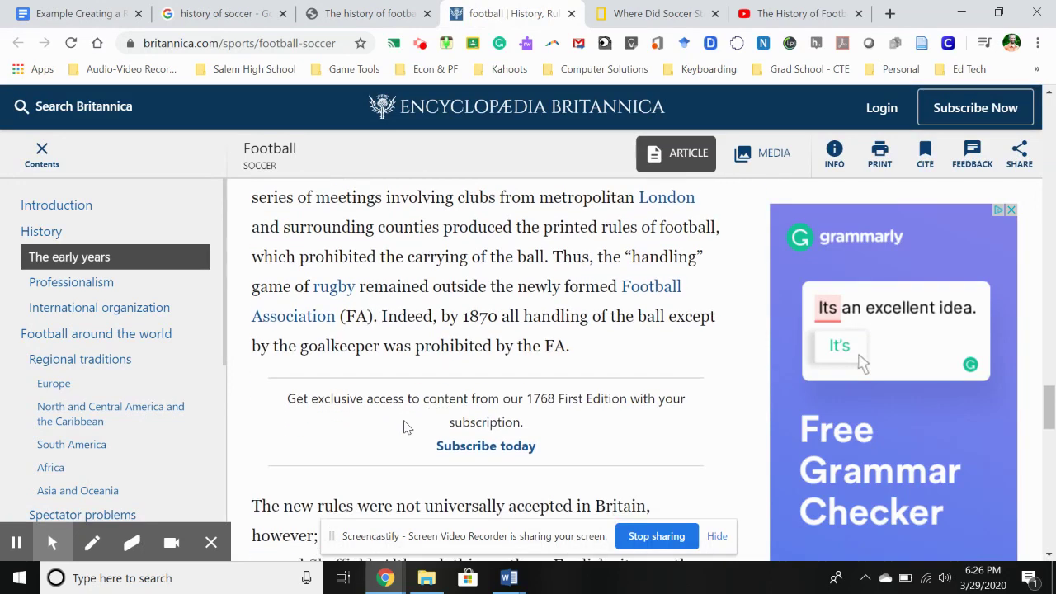
scroll(300, 427, down, 1)
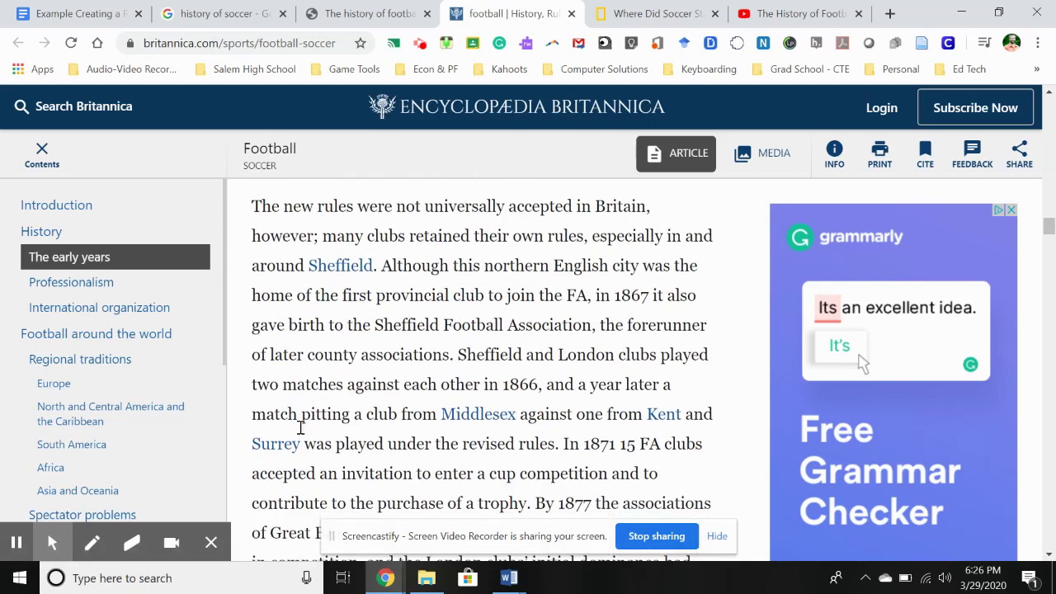
scroll(351, 405, down, 1)
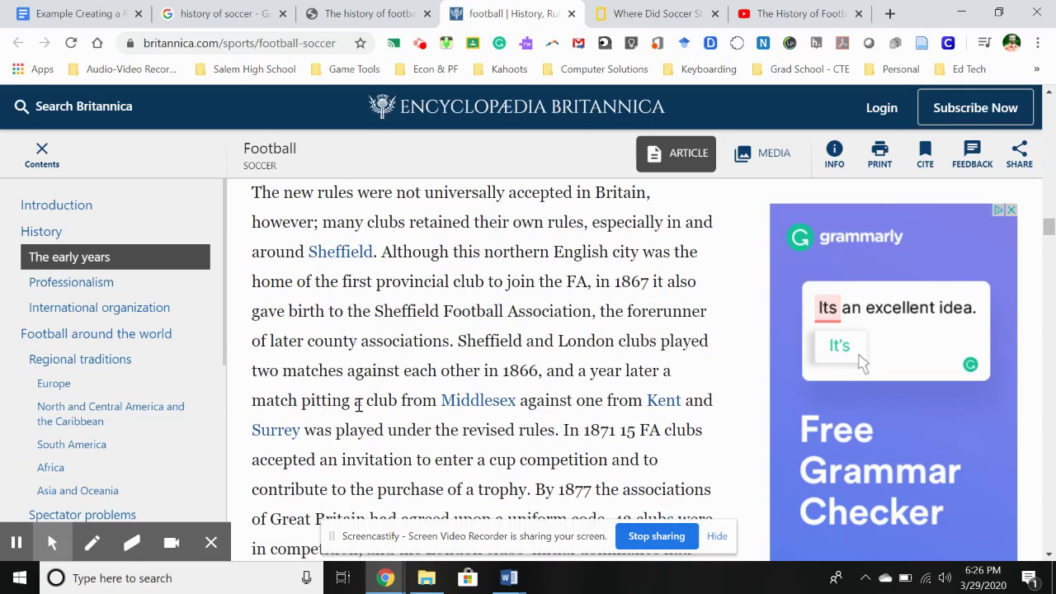
scroll(359, 404, down, 1)
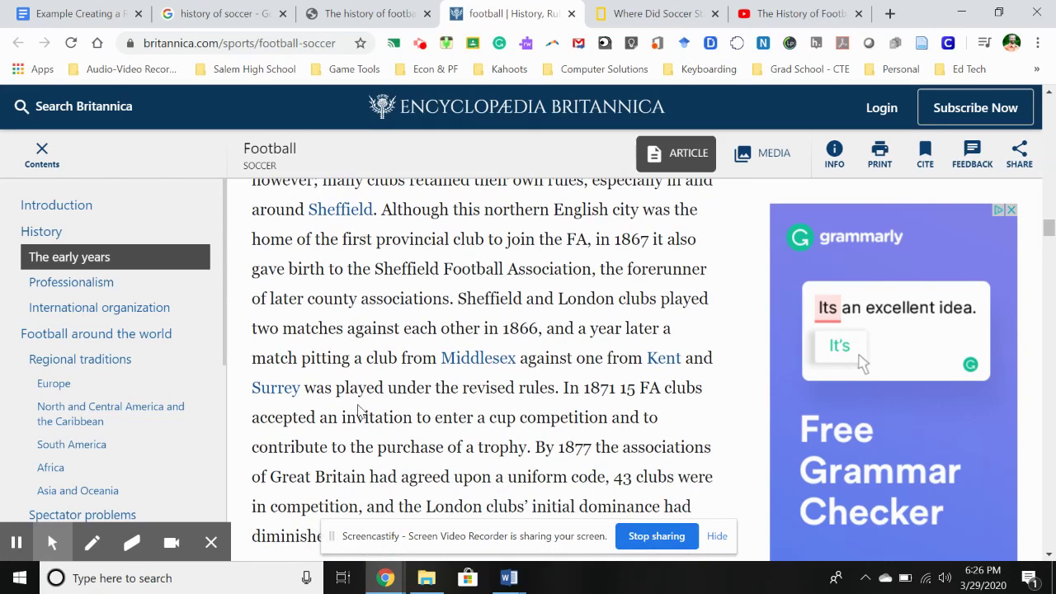
scroll(359, 410, down, 1)
scroll(359, 408, down, 1)
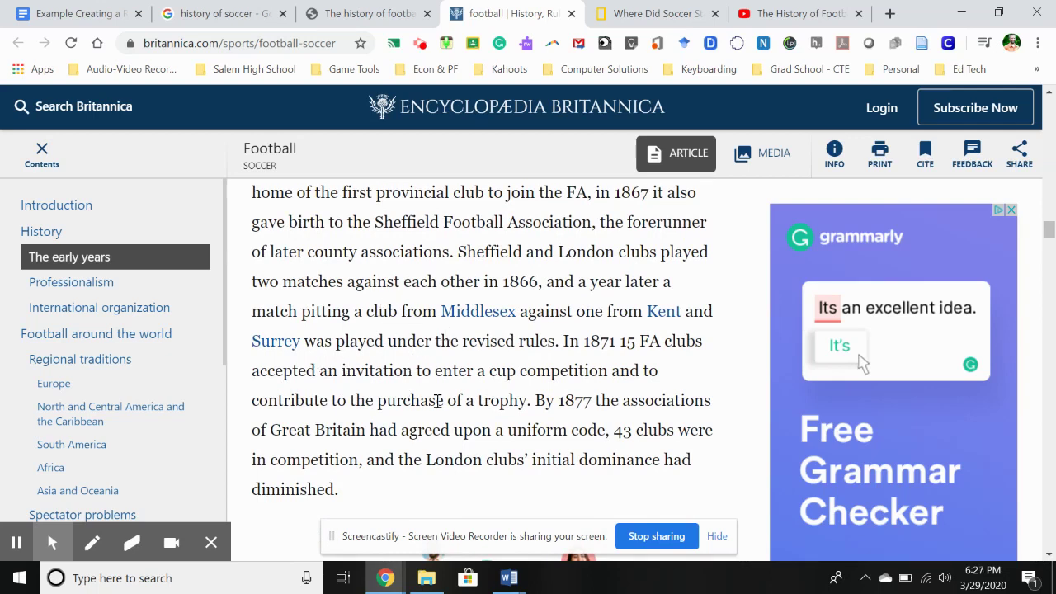
scroll(437, 401, down, 1)
scroll(437, 401, up, 1)
scroll(438, 401, down, 1)
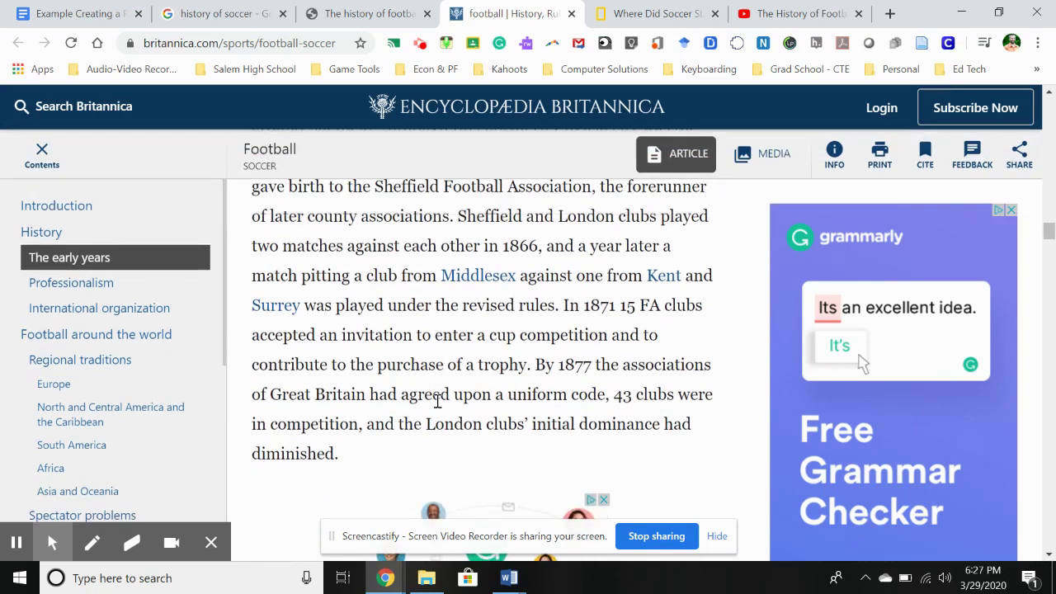
scroll(438, 401, down, 1)
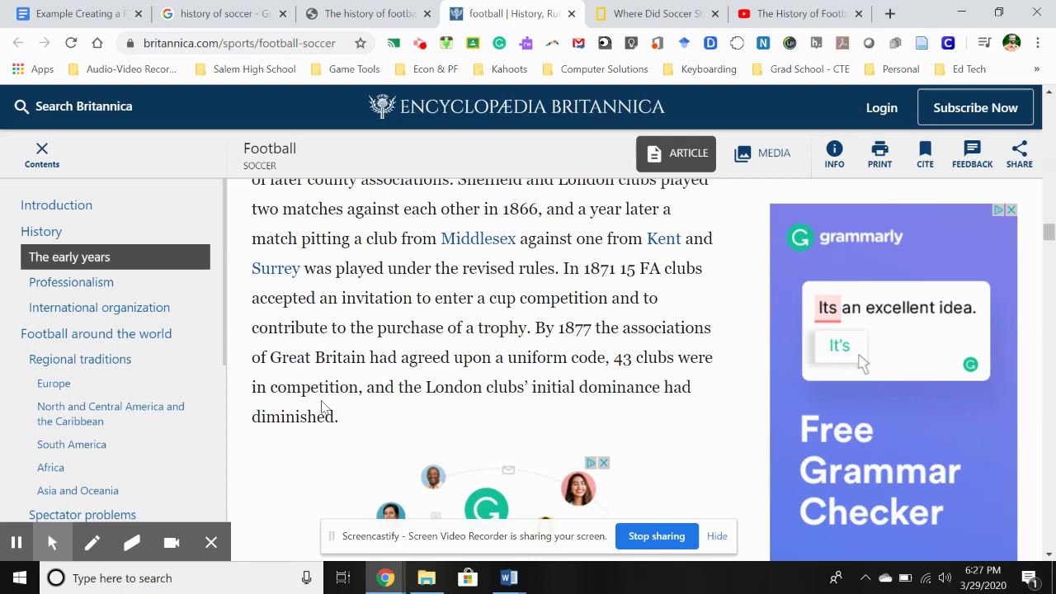
scroll(323, 406, down, 1)
Step: Add a new Resource 2 bullet reading "1877 saw organized soccer rules, teams, and competitions in England"
click(106, 15)
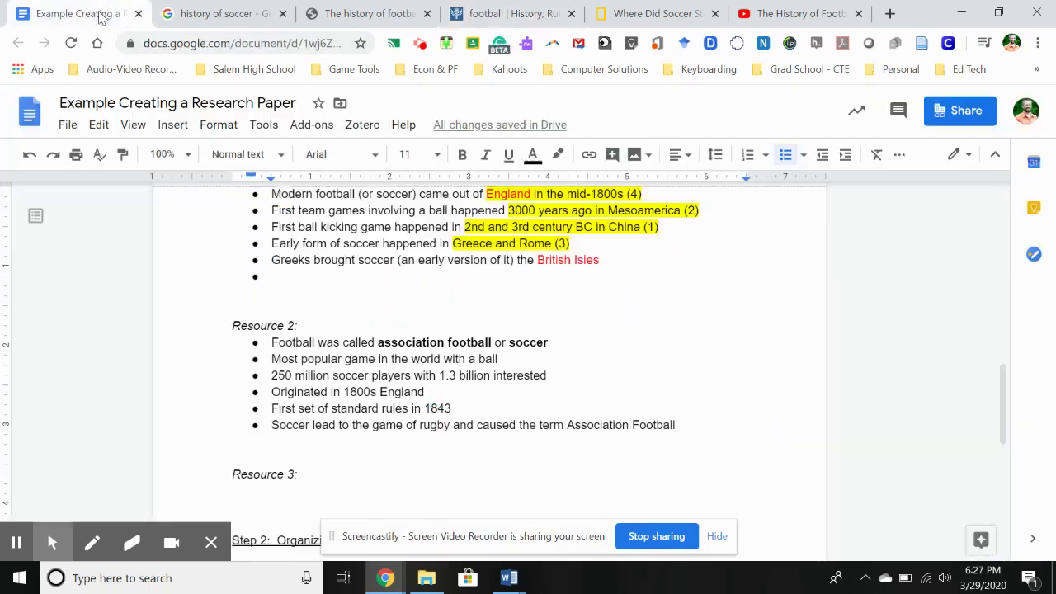
key(Return)
text(1877)
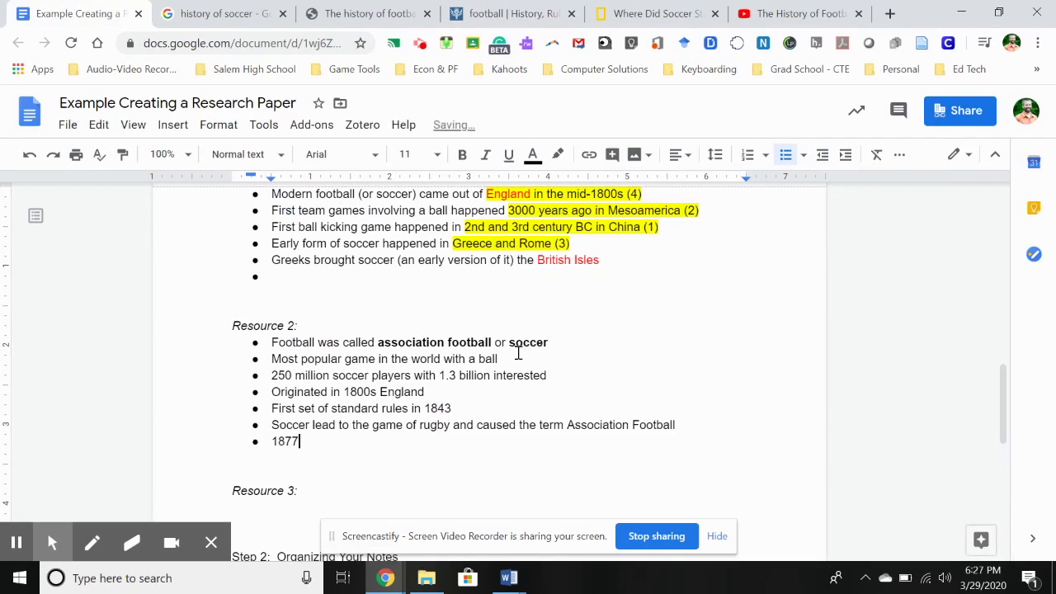
text( saw organized socc)
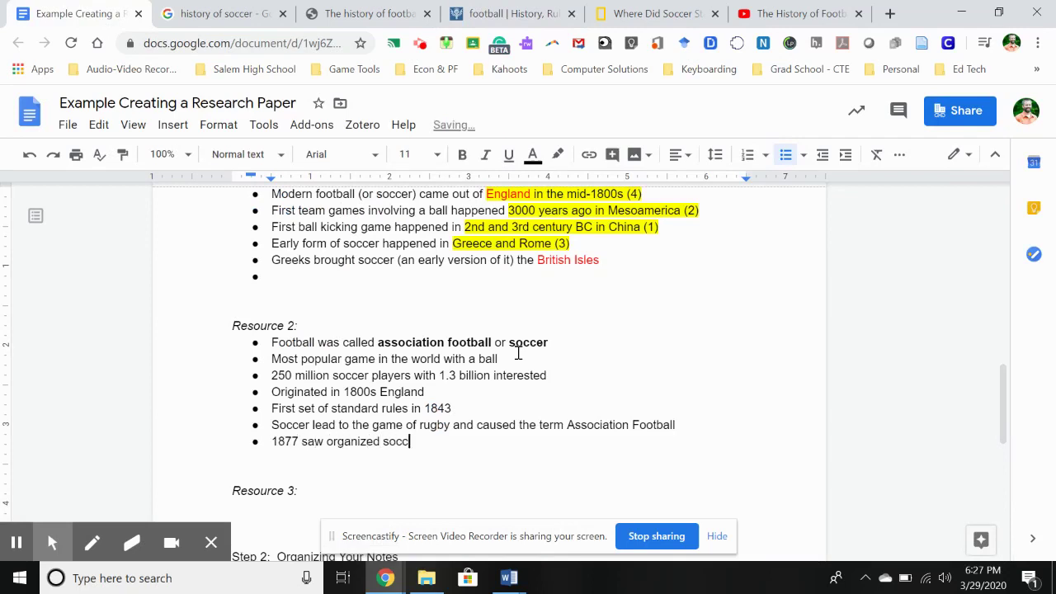
text(er rules, teams, and compet)
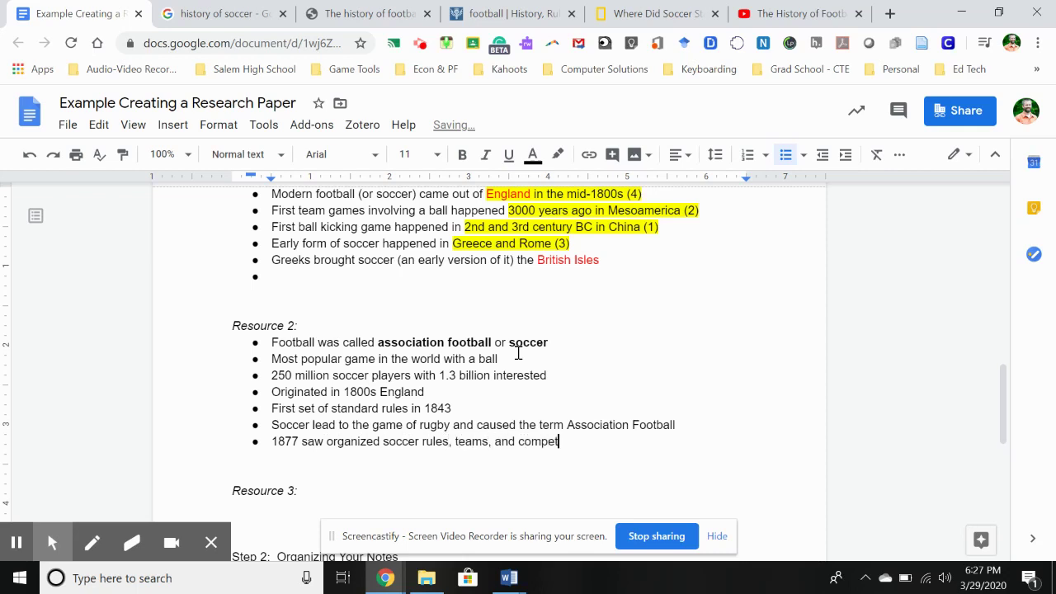
text(itions in England)
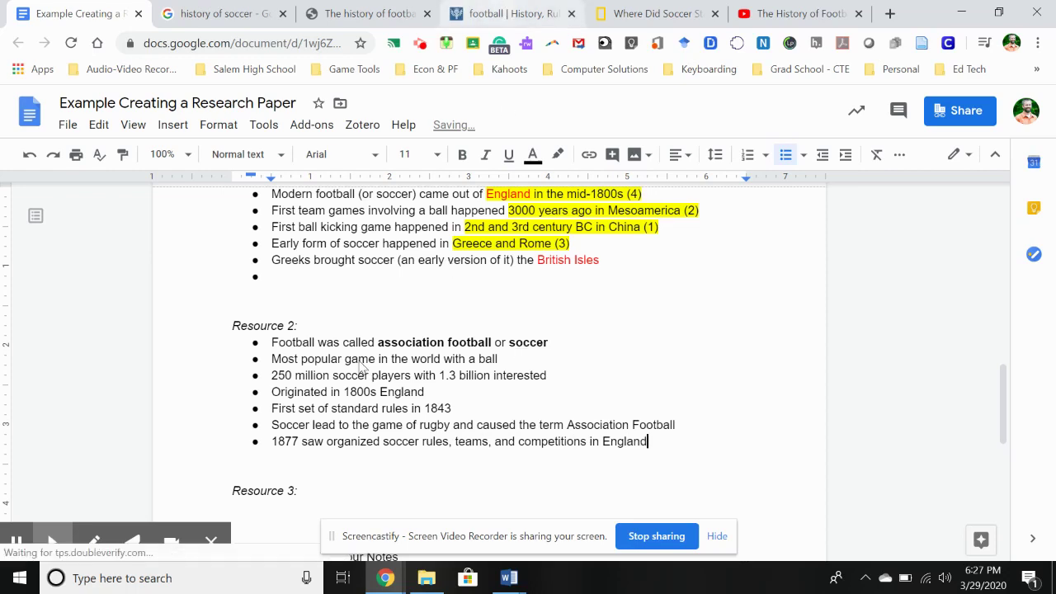
Step: Skim the Britannica article's Professionalism section and its table of contents for further topics worth noting
key(ctrl+4)
scroll(475, 245, down, 1)
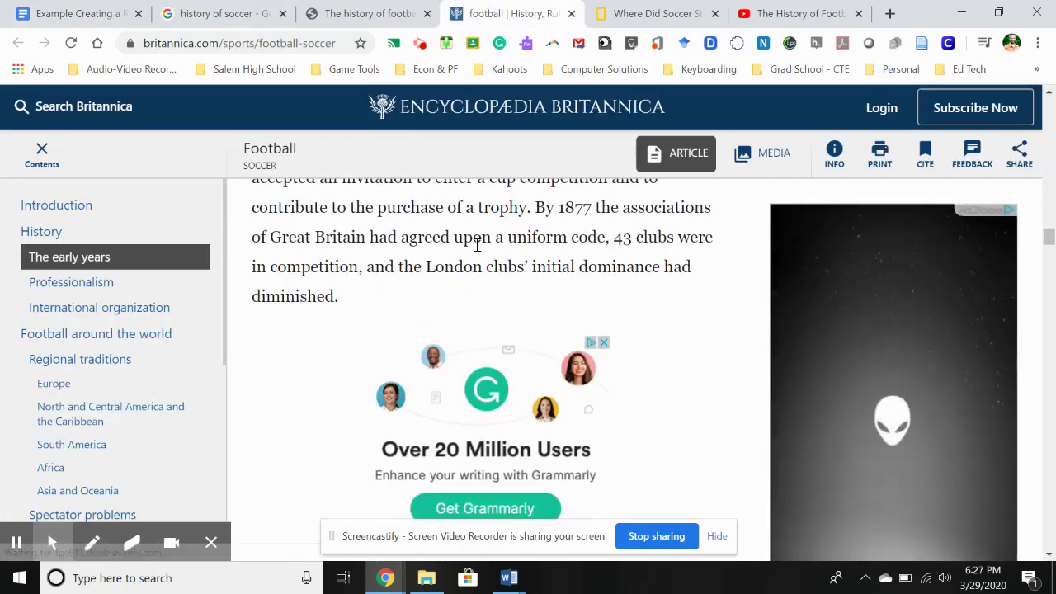
scroll(479, 240, down, 2)
scroll(479, 239, down, 3)
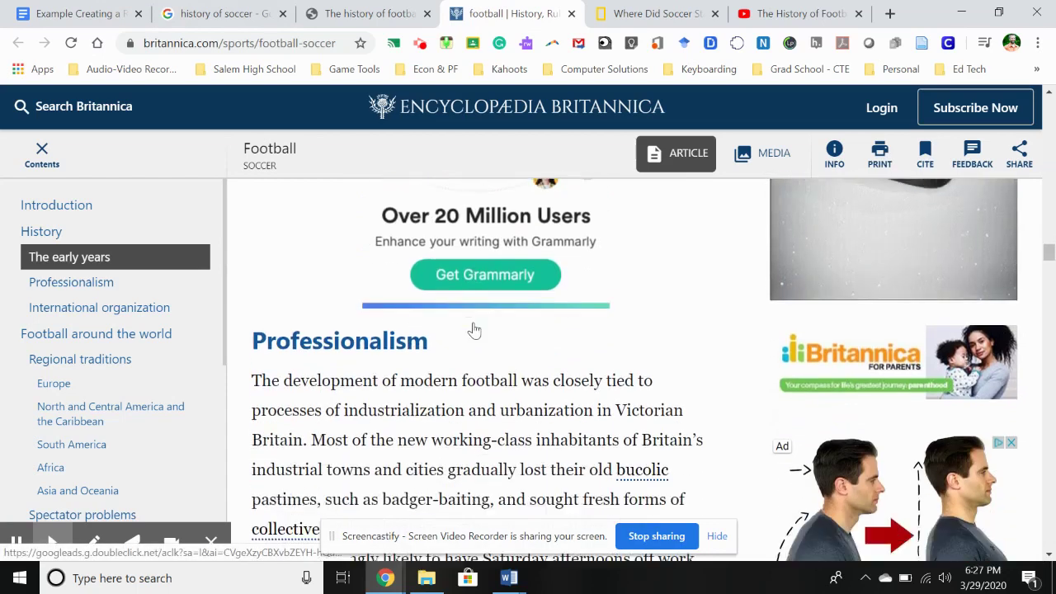
scroll(475, 330, down, 1)
scroll(475, 330, down, 1)
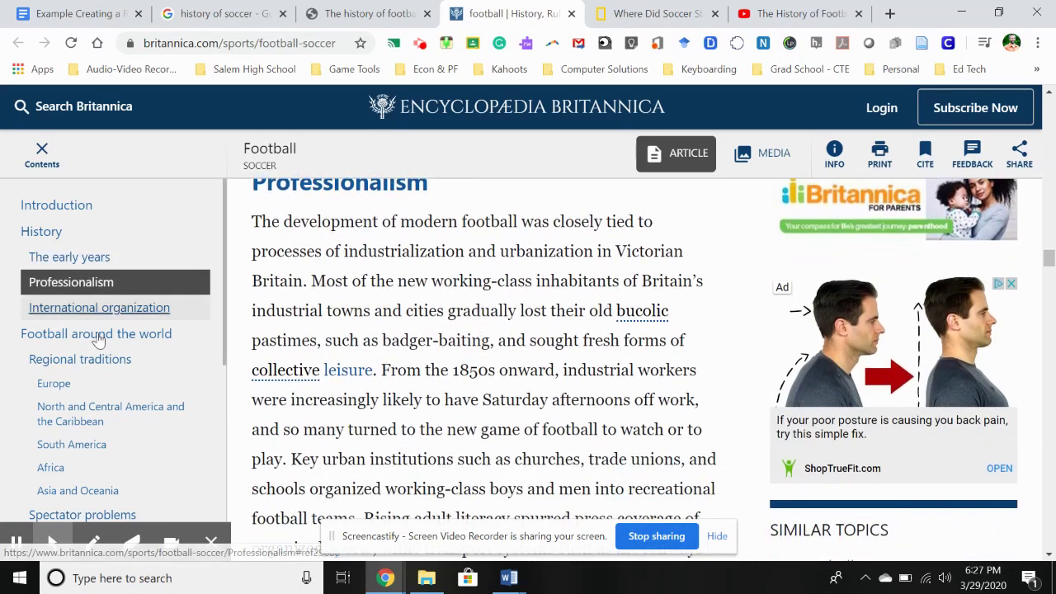
scroll(83, 389, down, 4)
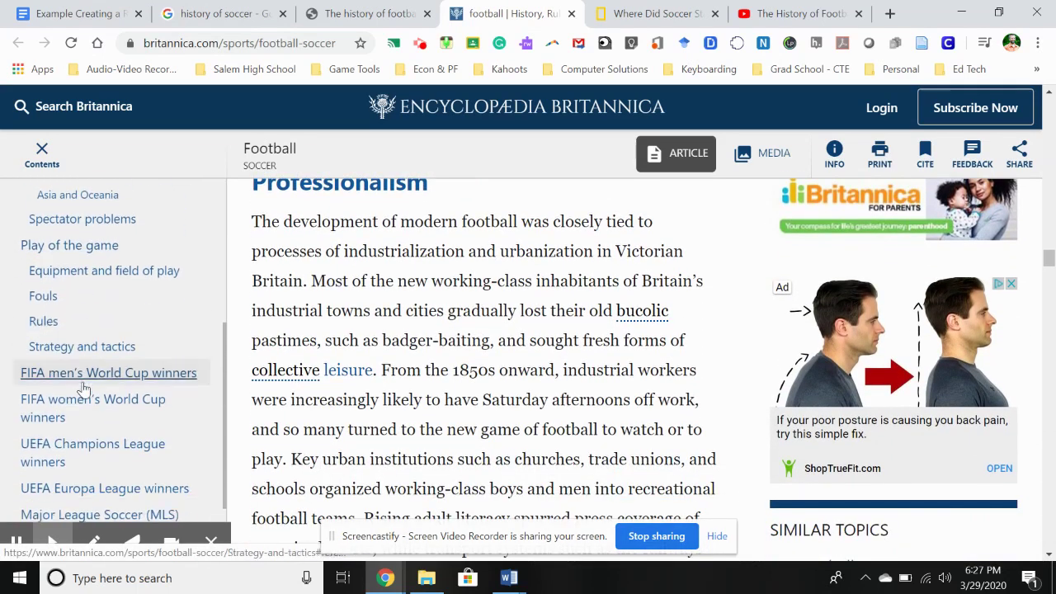
scroll(82, 390, up, 5)
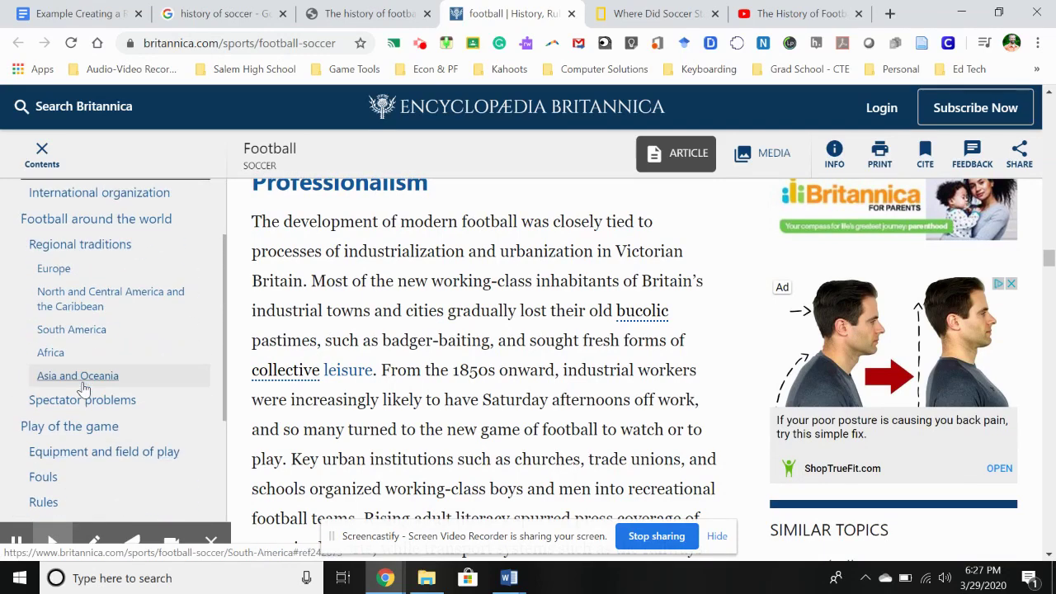
scroll(82, 390, up, 3)
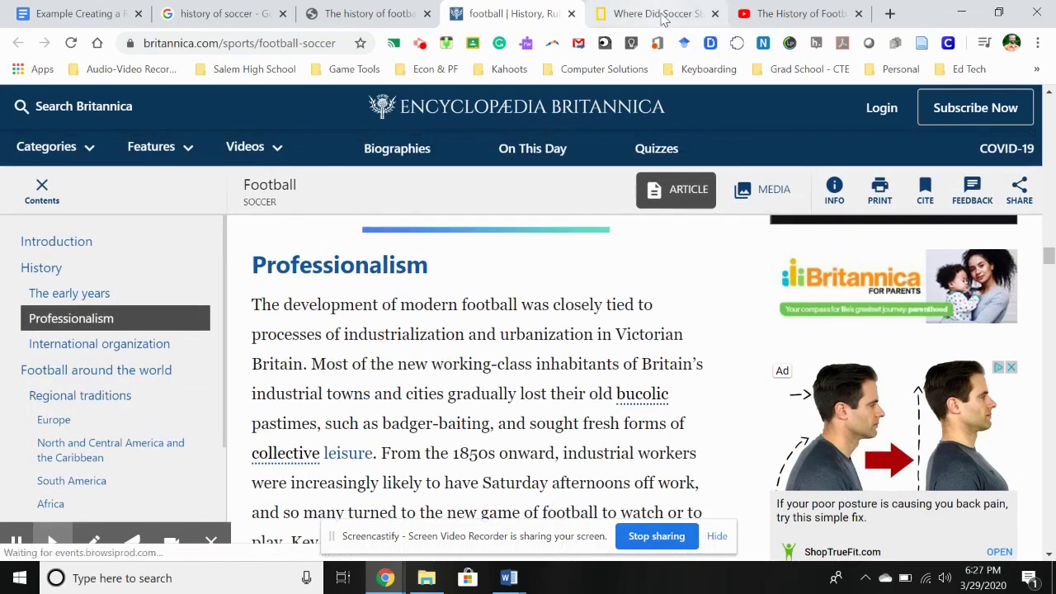
Step: Read the opening paragraphs of the National Geographic soccer article on the sport's popularity and its earliest ancestor
click(660, 14)
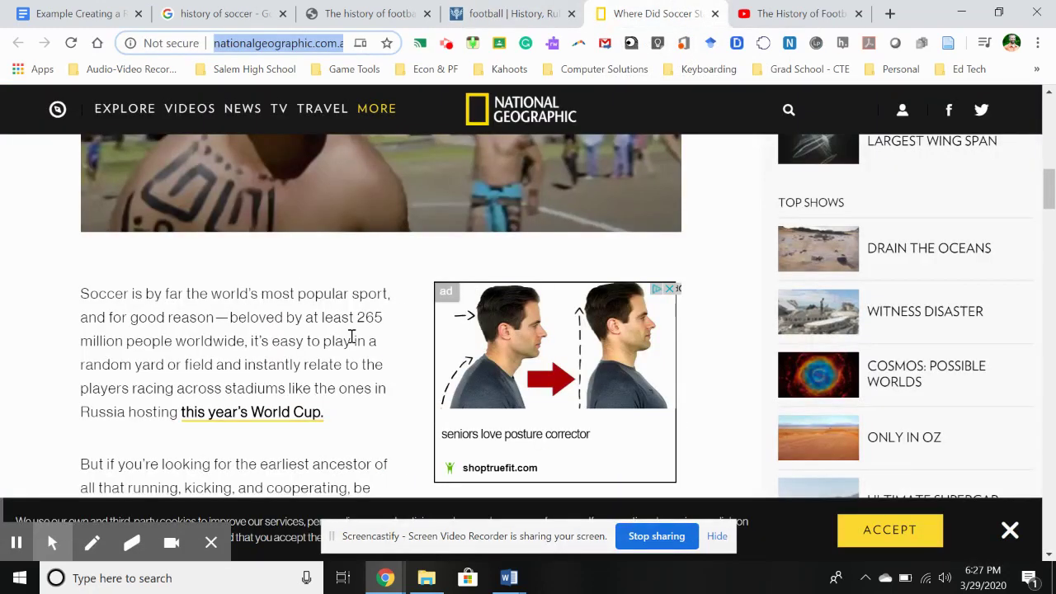
scroll(364, 392, up, 1)
scroll(364, 392, down, 2)
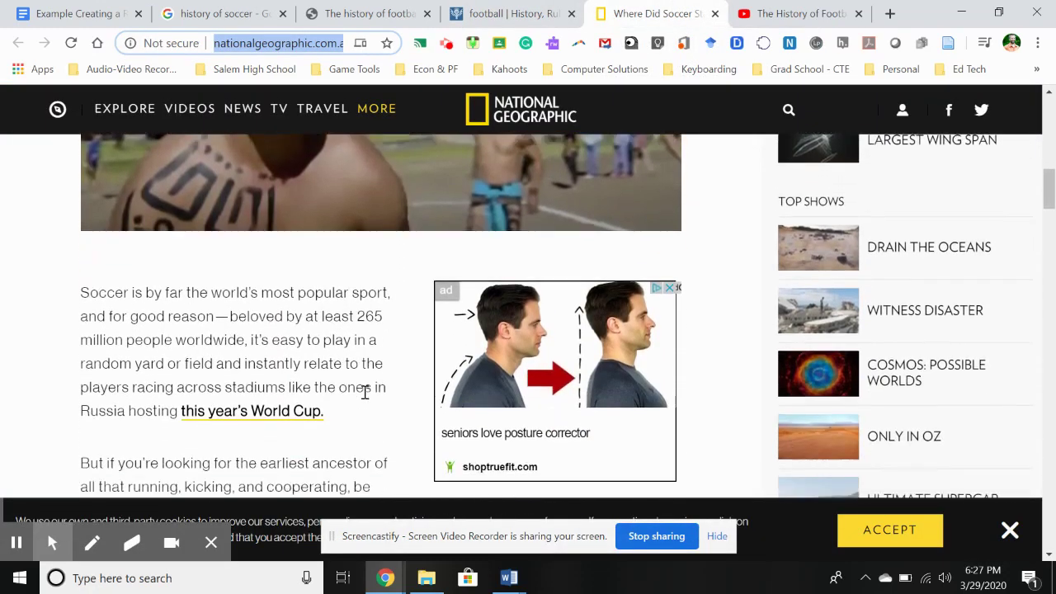
scroll(364, 392, down, 2)
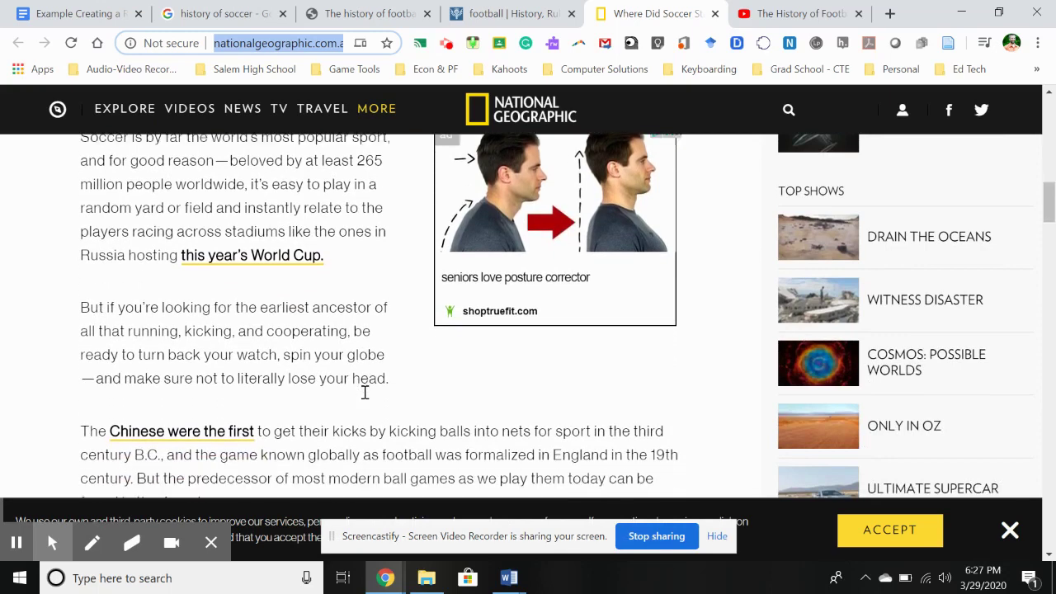
scroll(364, 392, down, 1)
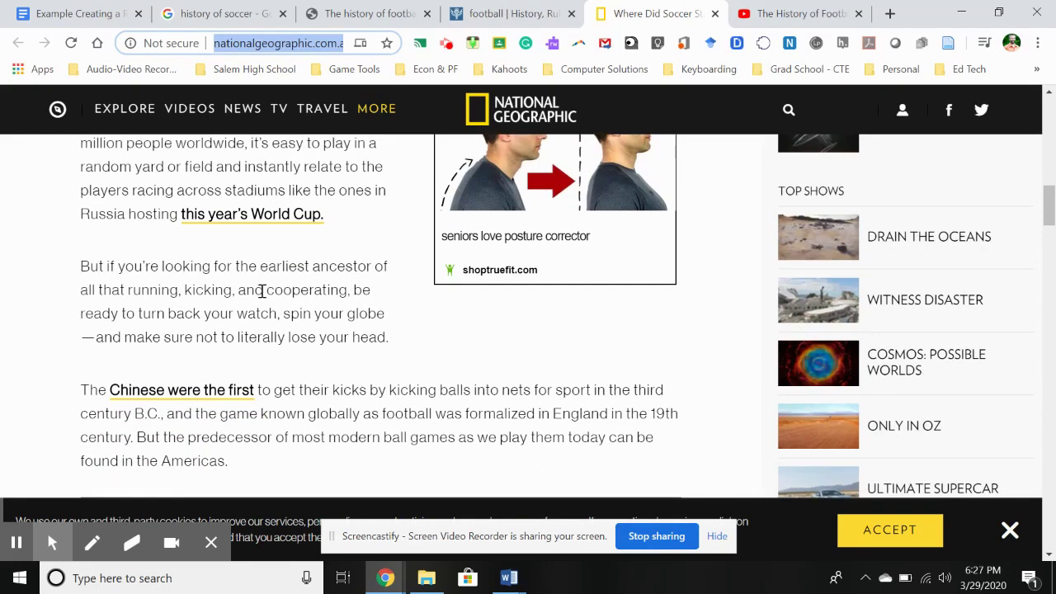
scroll(301, 283, up, 2)
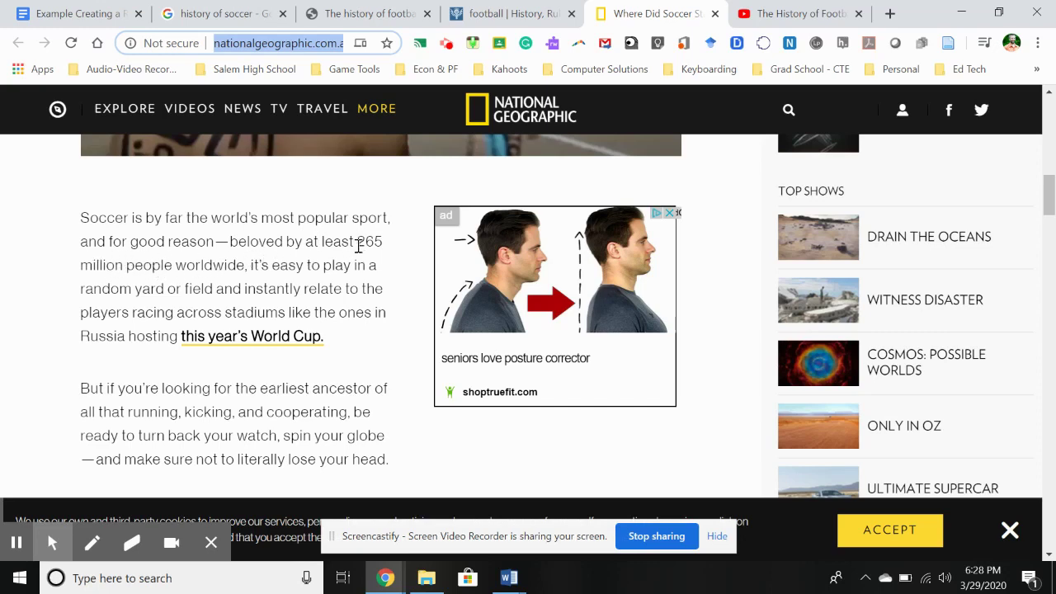
Step: Start a bulleted list under Resource 3 with the note "265 million enjoy football", followed by an empty bullet
click(93, 11)
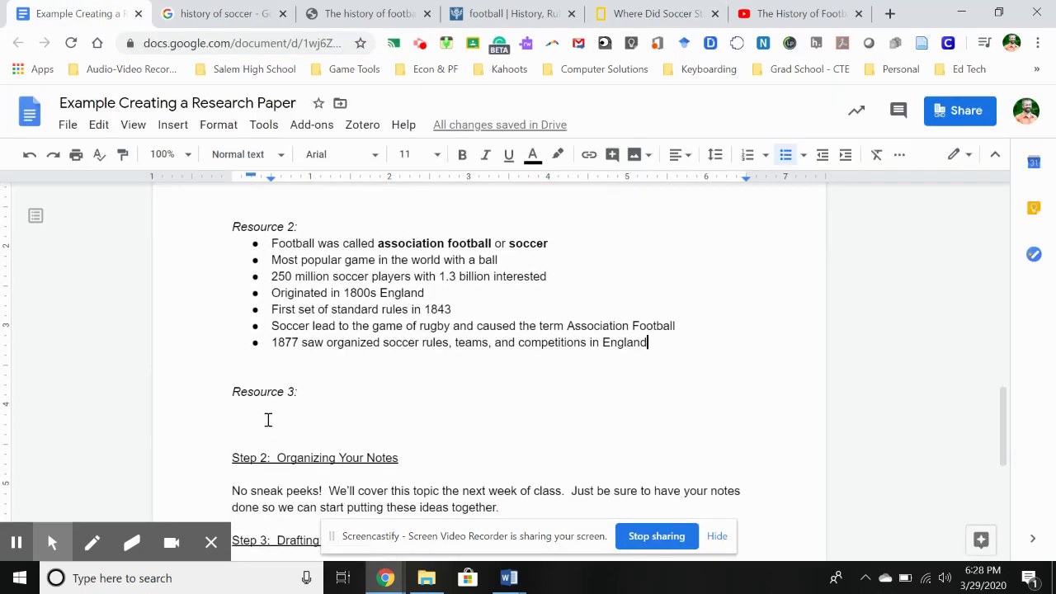
click(268, 420)
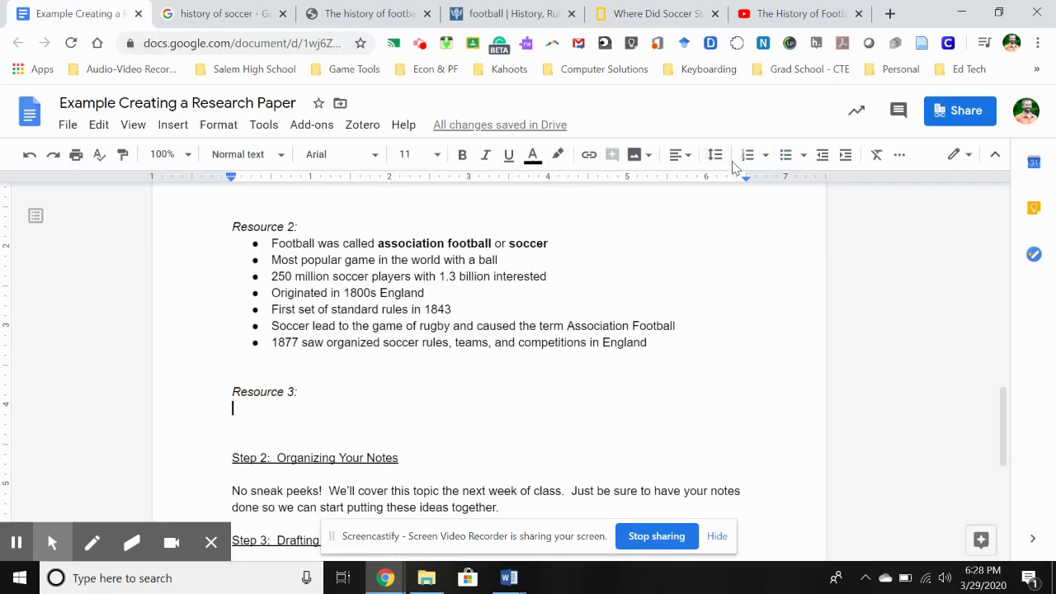
click(785, 157)
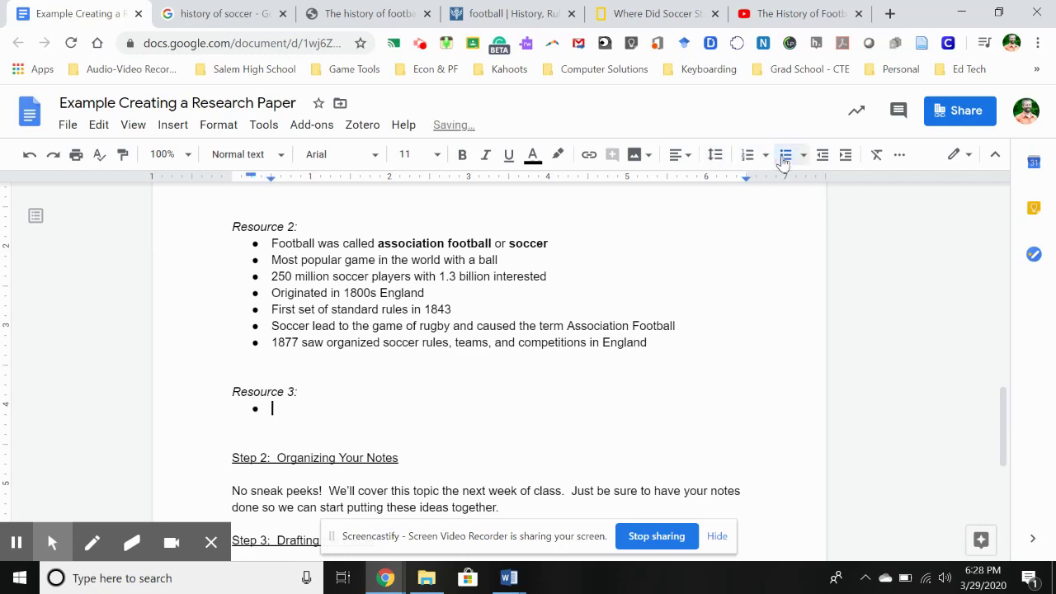
text(265 million en)
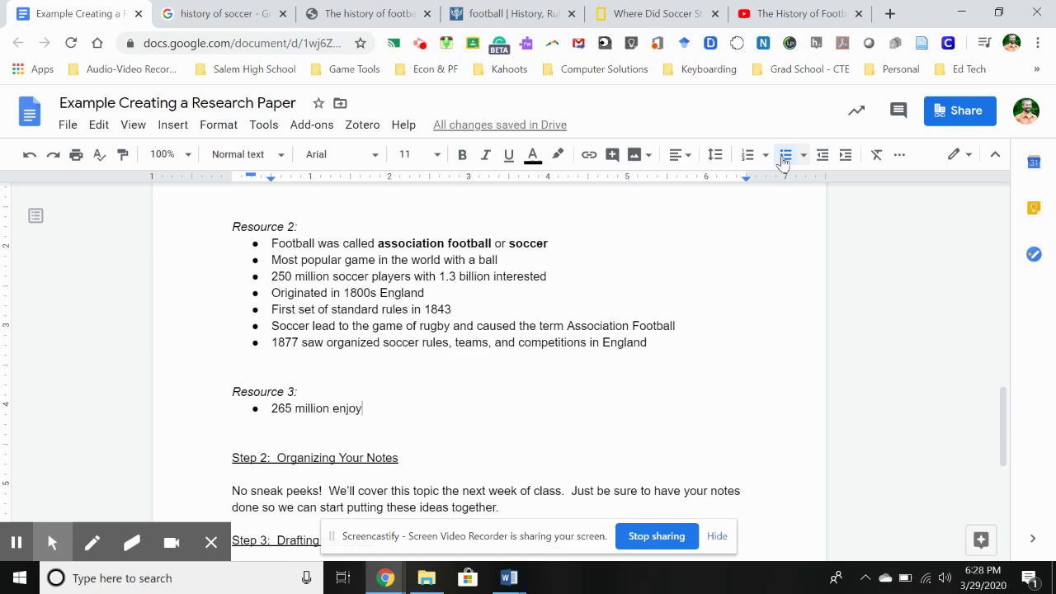
text(joy )
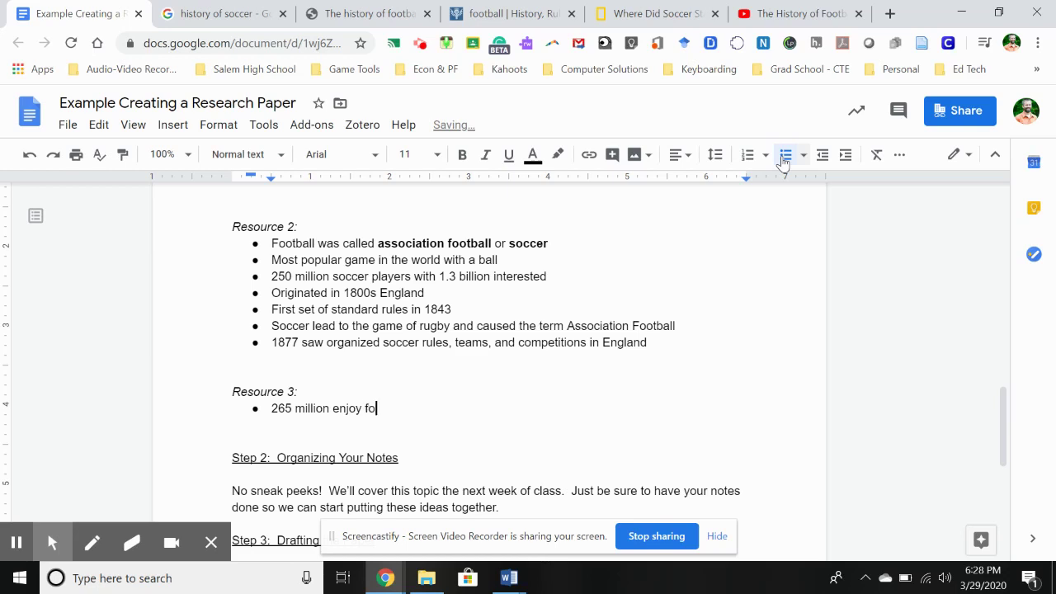
text(football)
key(Return)
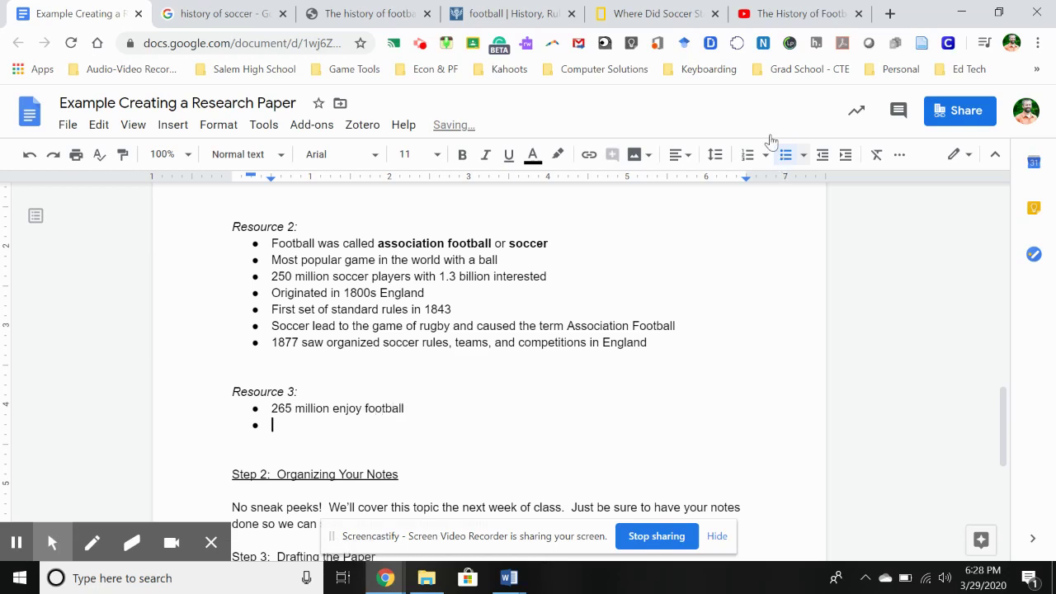
Step: Read the National Geographic passage on the first ball-kicking games in China and football's formalization in England
click(643, 13)
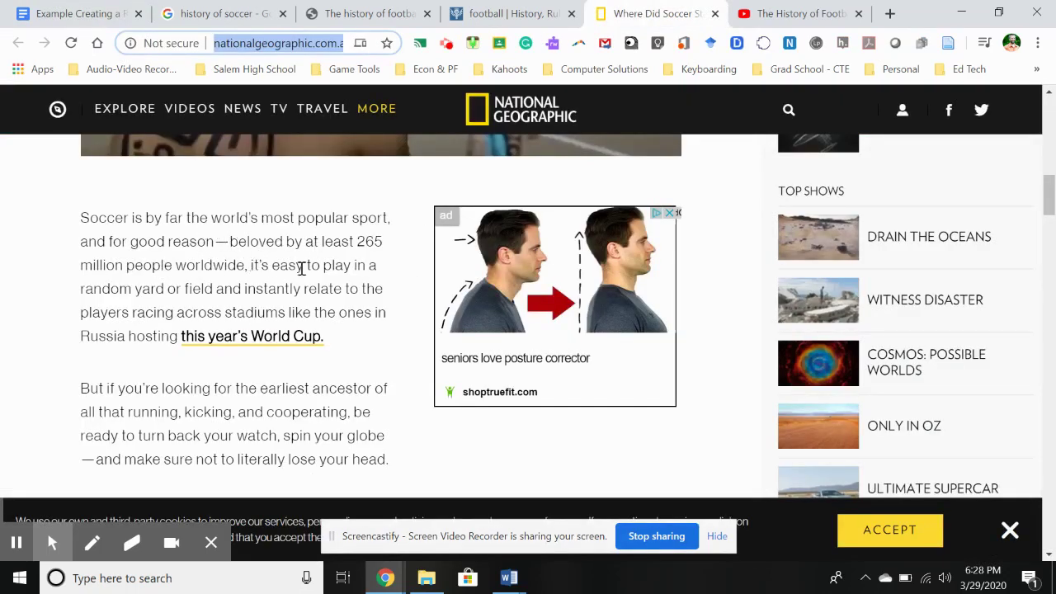
scroll(352, 335, down, 1)
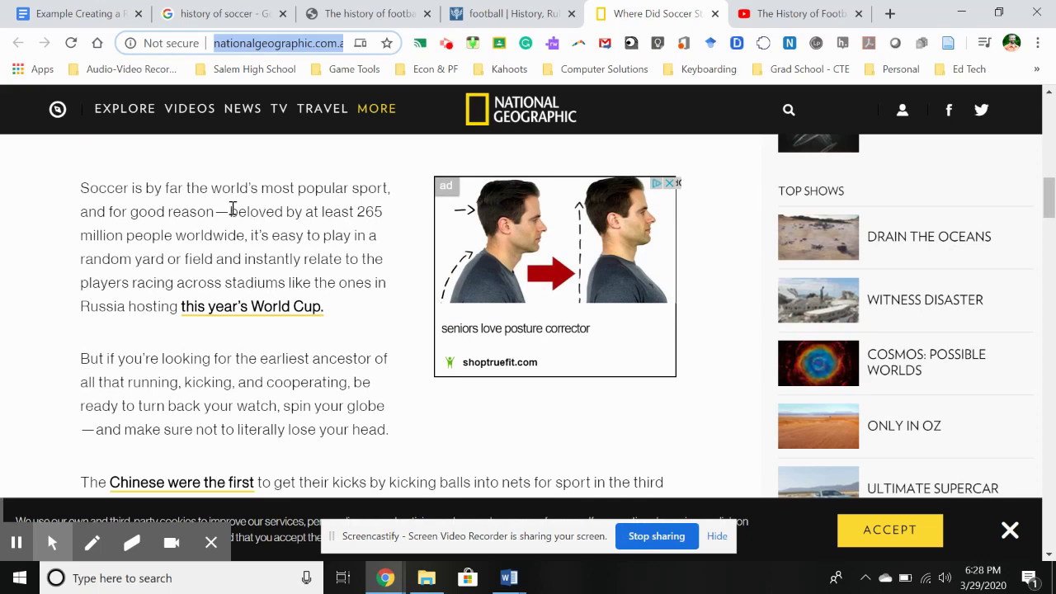
drag(233, 209, 276, 212)
click(275, 212)
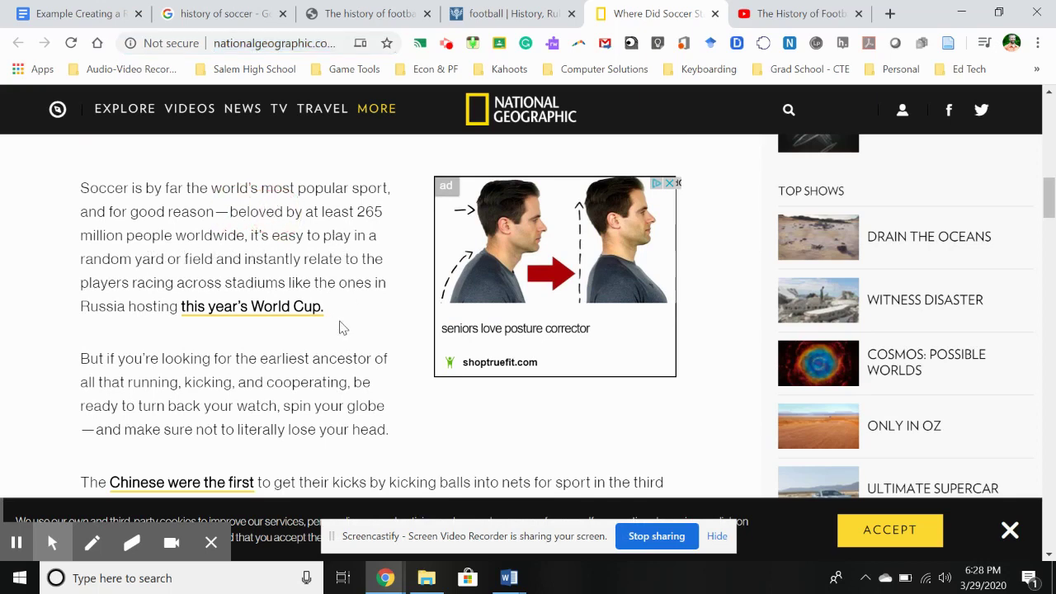
scroll(341, 326, down, 2)
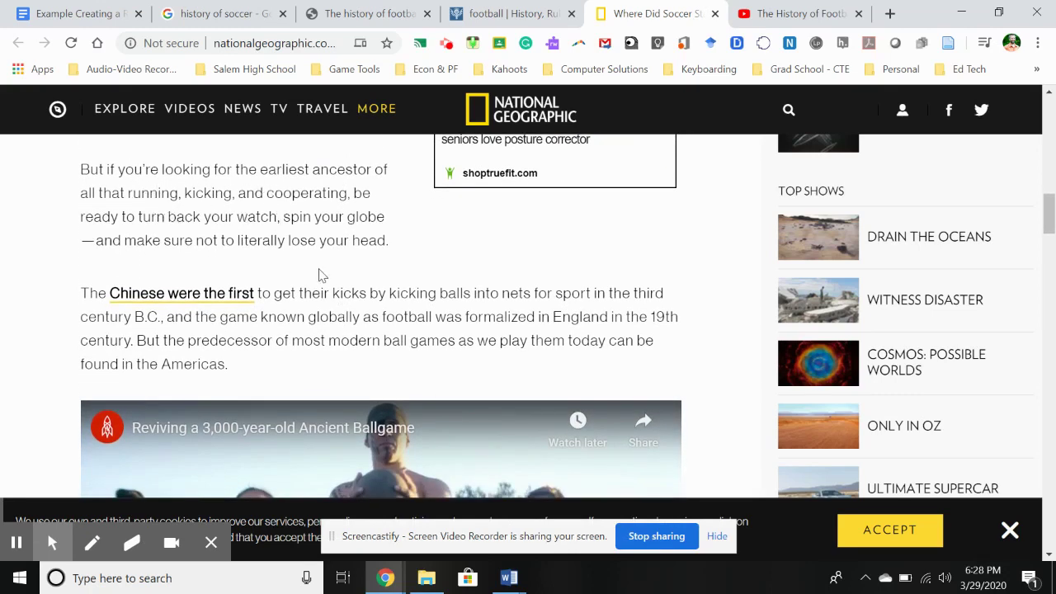
scroll(322, 274, down, 1)
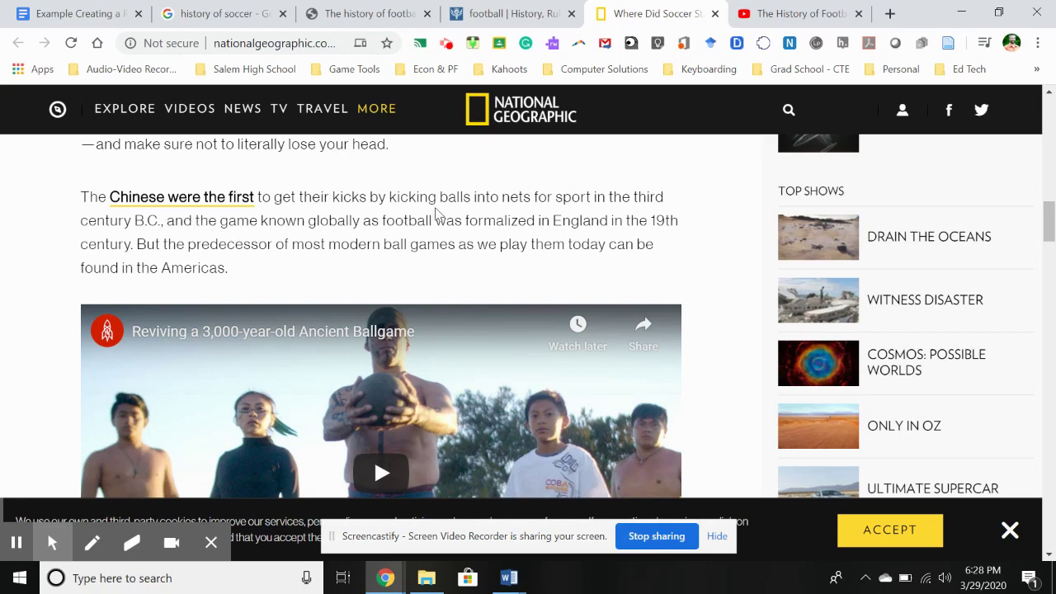
Step: Add the Resource 3 note "First kicking game happened in China in 3rd century BC", followed by an empty bullet
click(108, 10)
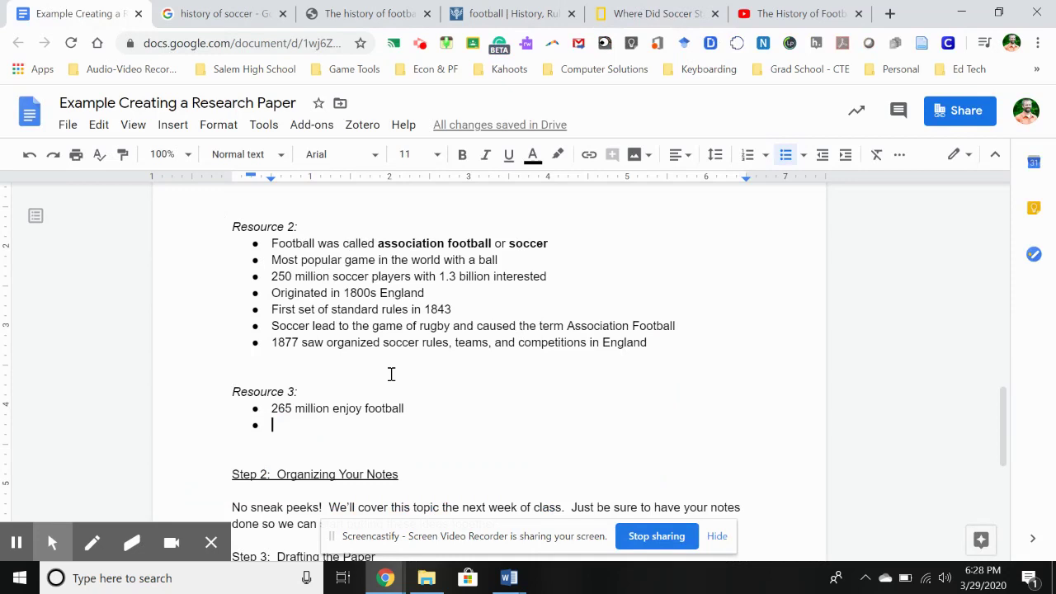
text(First)
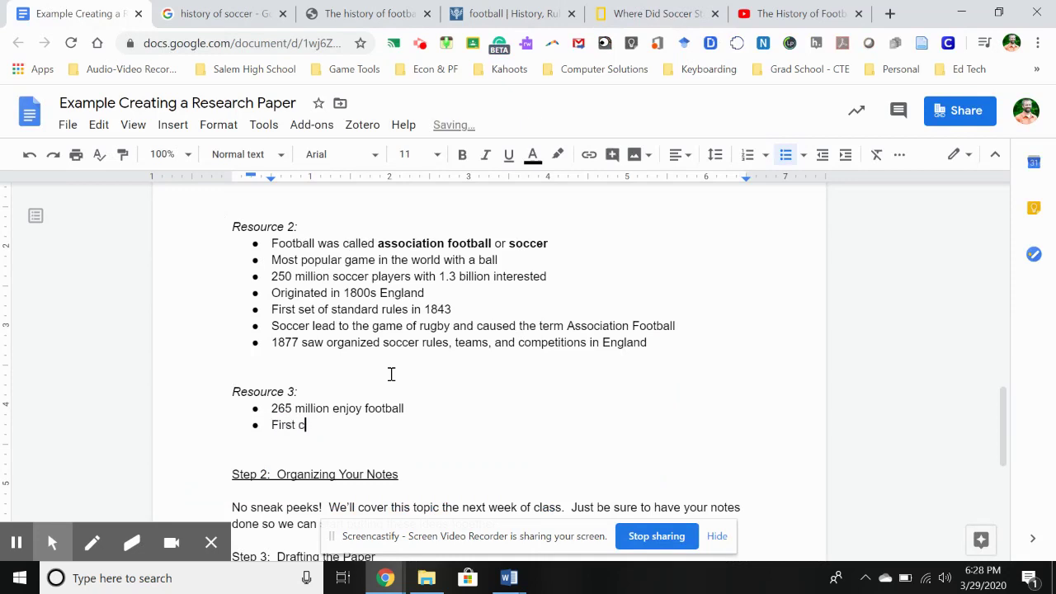
text( kicking game happened)
key(BackSpace)
text(ed )
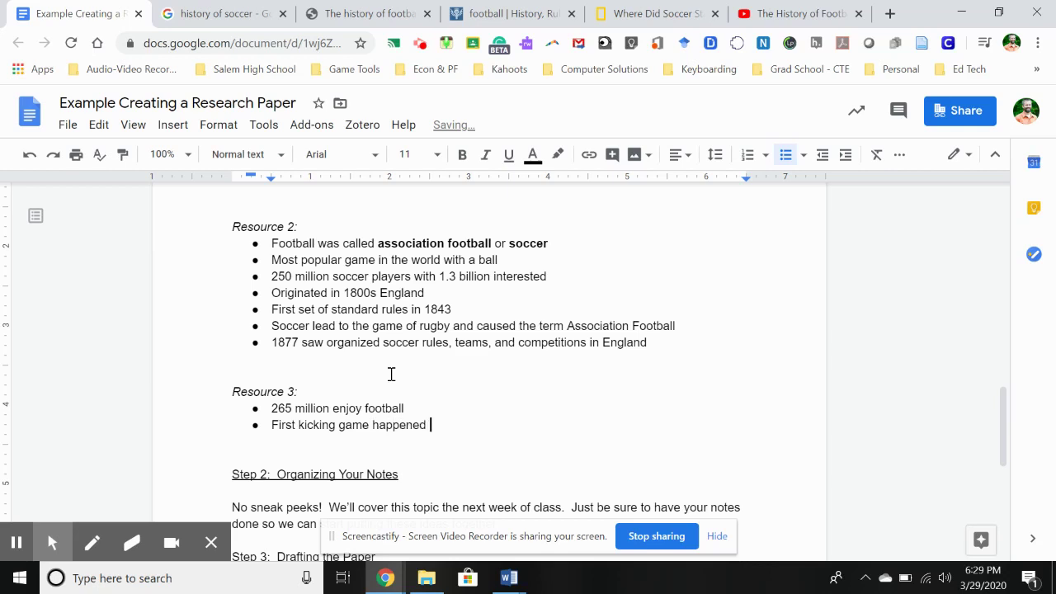
text(in chin)
key(BackSpace)
key(BackSpace)
key(BackSpace)
text(hina in 3rd centu)
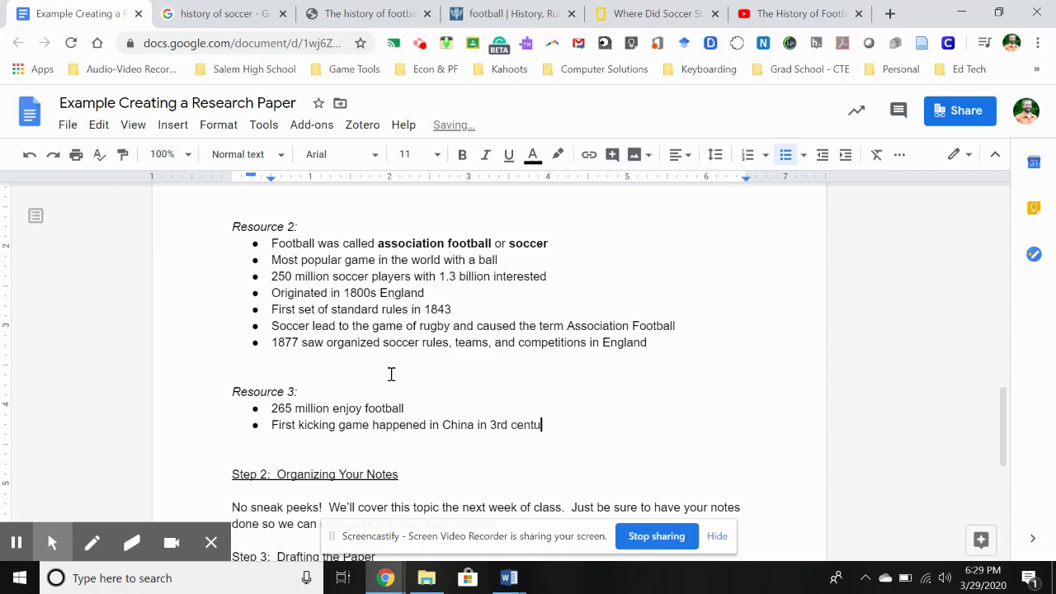
text(ry BC)
key(Return)
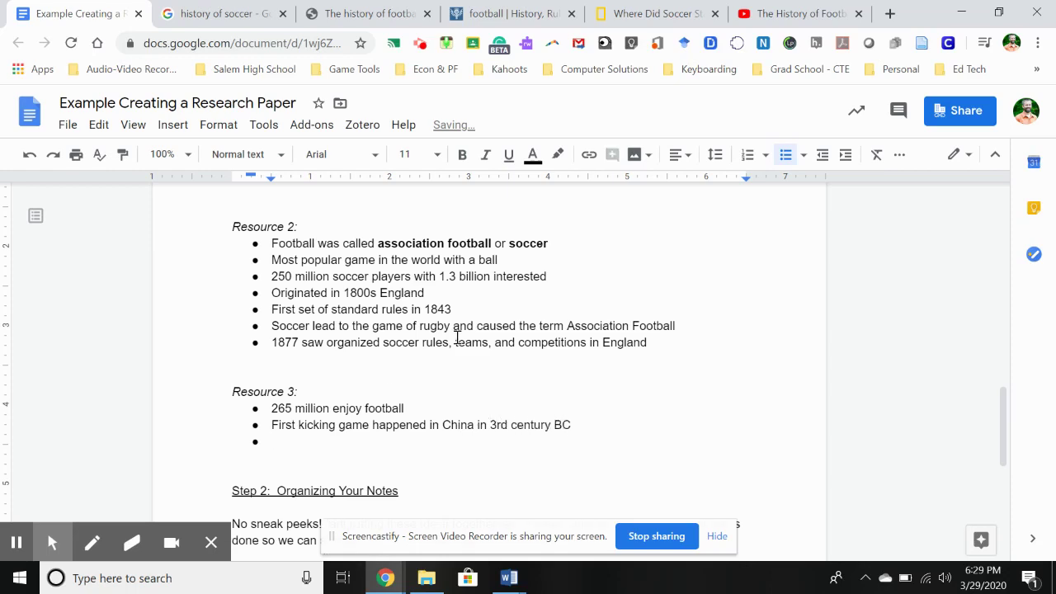
Step: Highlight "China in 3rd century BC" in yellow in the second Resource 3 note
scroll(470, 338, up, 3)
scroll(485, 338, down, 2)
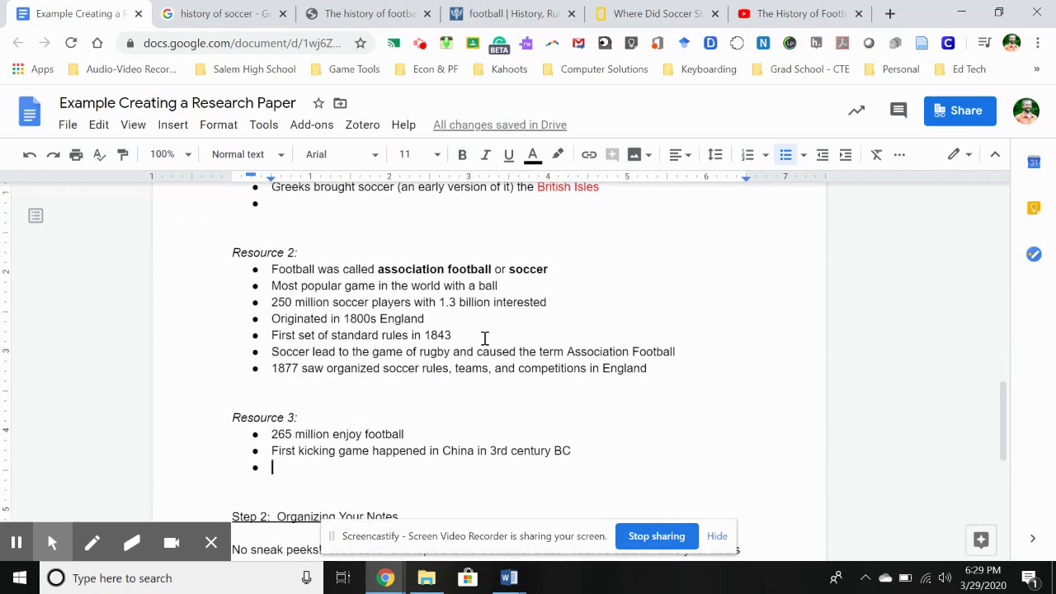
drag(443, 452, 573, 451)
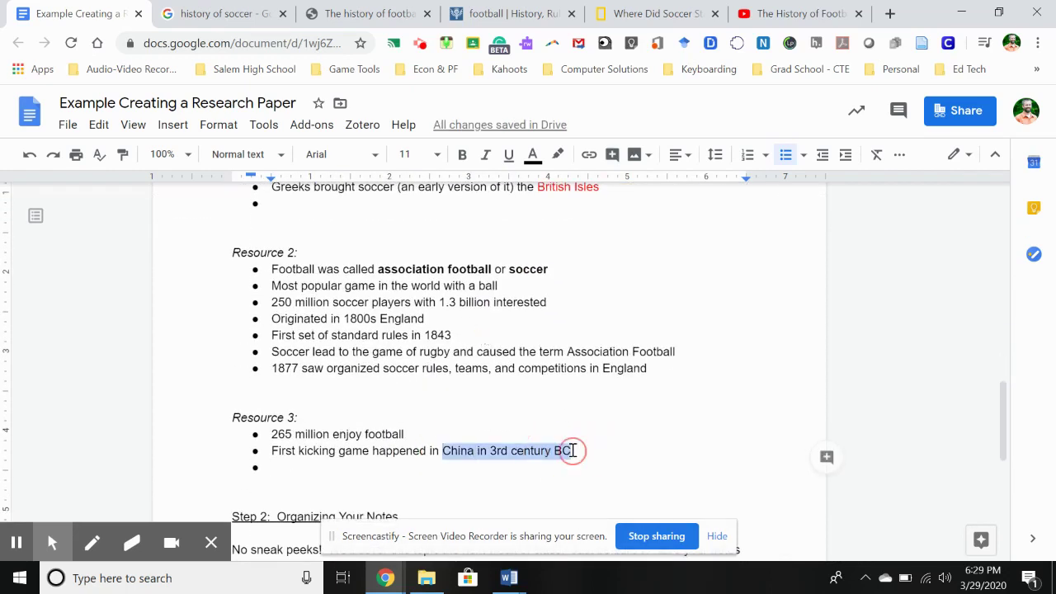
click(558, 154)
click(624, 231)
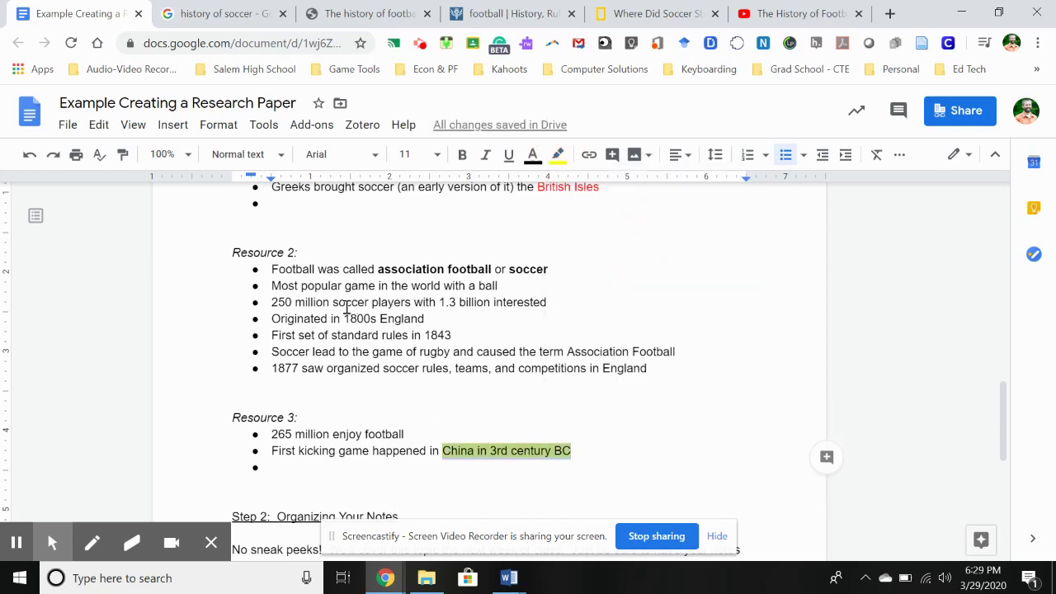
Step: Highlight in green the Resource 2 note on 250 million soccer players and the Resource 3 note "265 million enjoy football"
click(272, 302)
drag(271, 303, 559, 302)
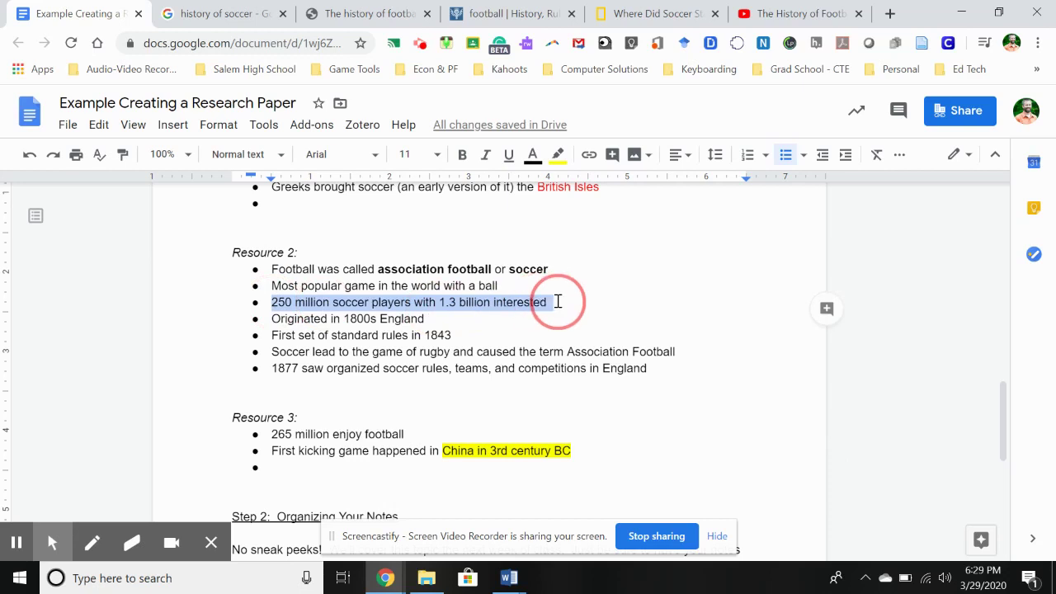
click(559, 154)
click(636, 229)
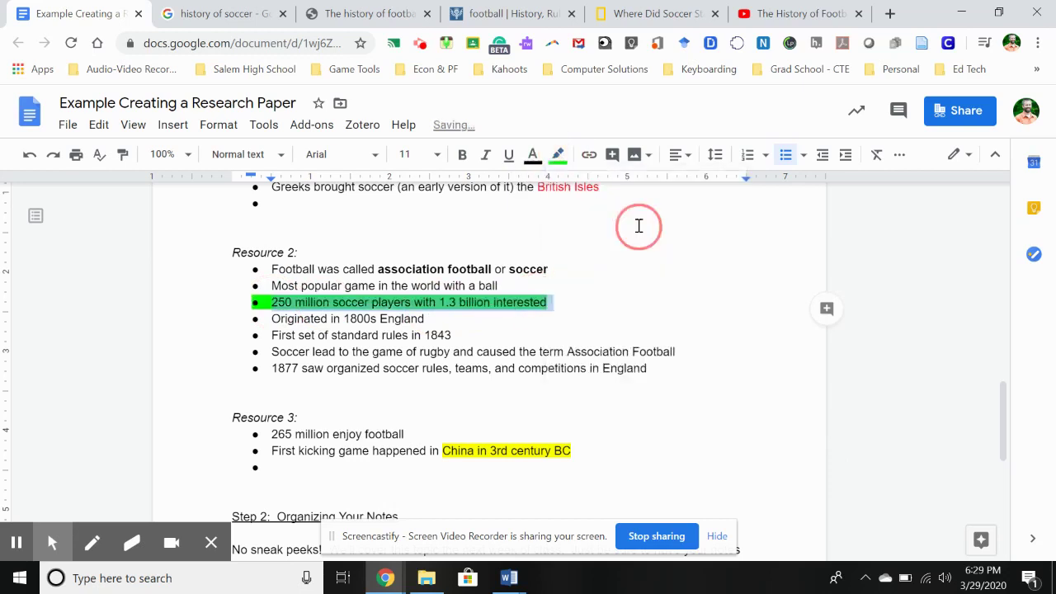
click(408, 433)
shift+click(273, 434)
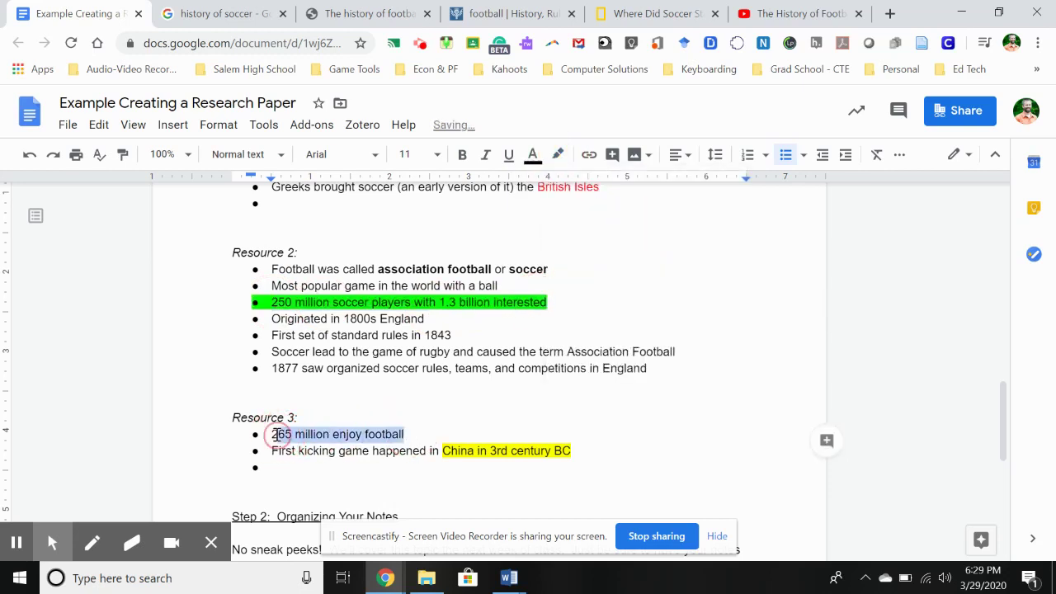
click(559, 155)
click(636, 230)
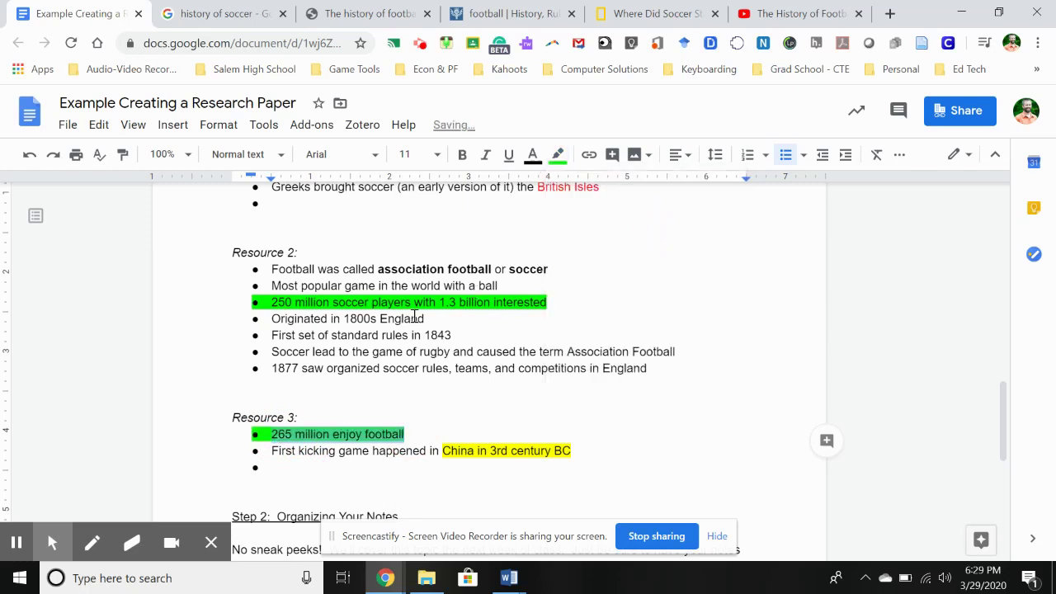
Step: Highlight "1800s England" in yellow in the Resource 2 note on where the game originated
drag(425, 319, 343, 320)
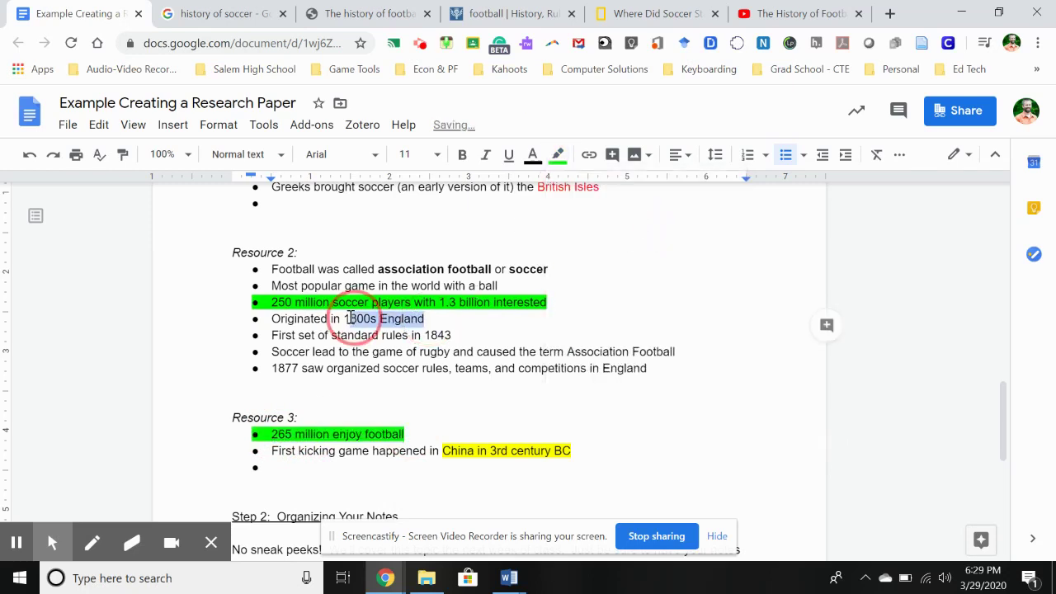
click(559, 154)
click(620, 230)
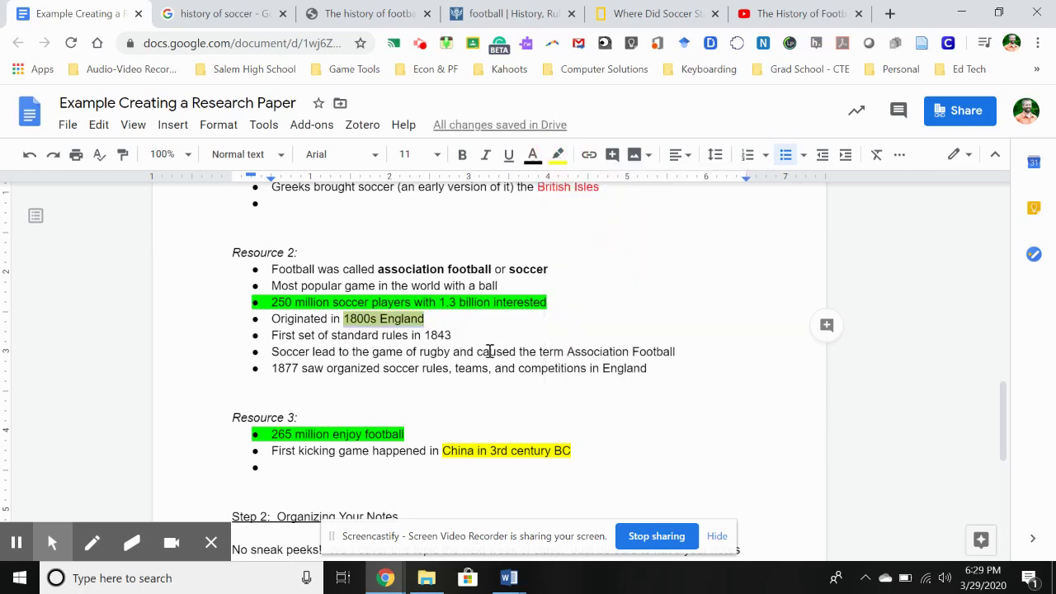
Step: Bold "standard rules in 1843" and the entire 1877 note on organized soccer rules, teams, and competitions in the Resource 2 list
scroll(490, 351, up, 2)
scroll(382, 297, down, 1)
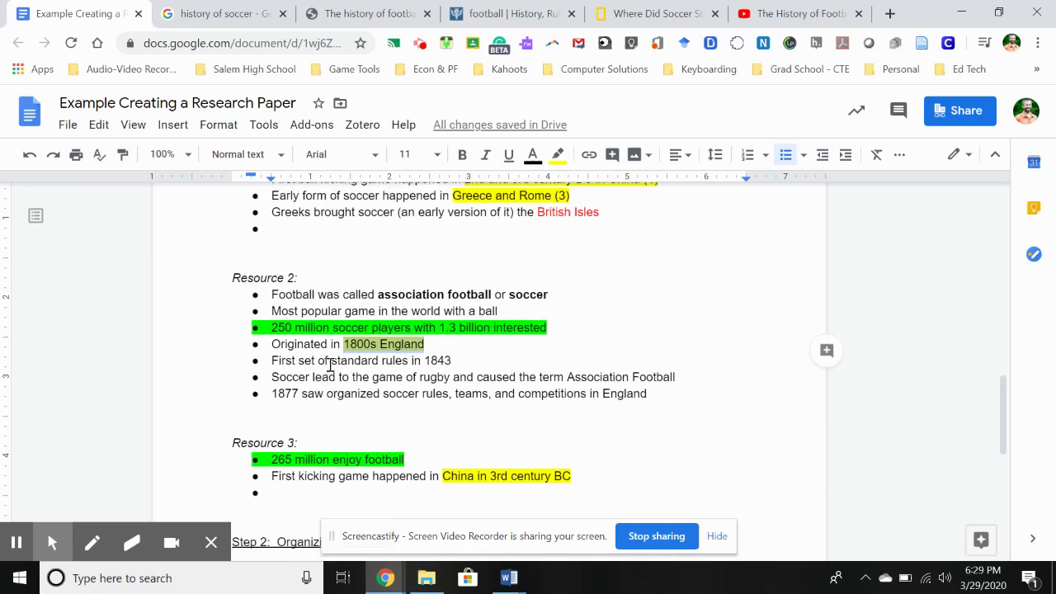
drag(331, 360, 460, 362)
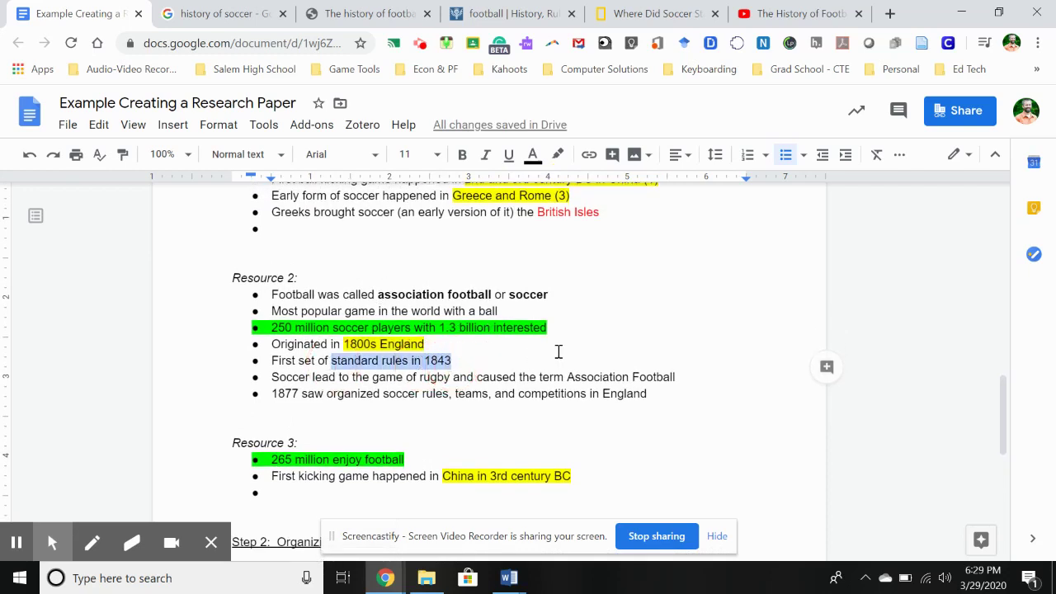
key(ctrl+b)
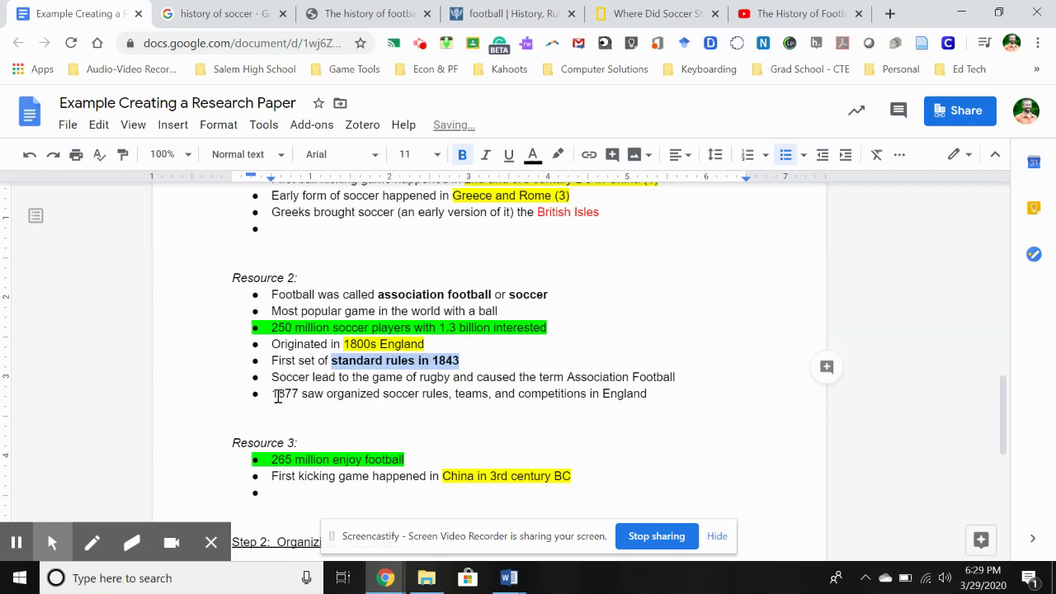
drag(274, 394, 651, 397)
key(ctrl+b)
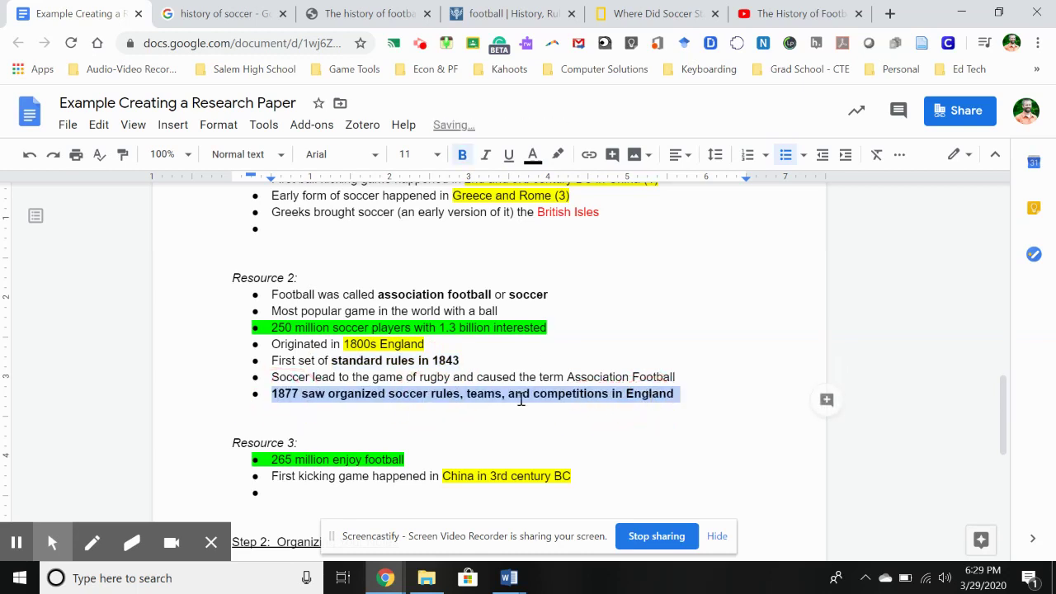
click(451, 380)
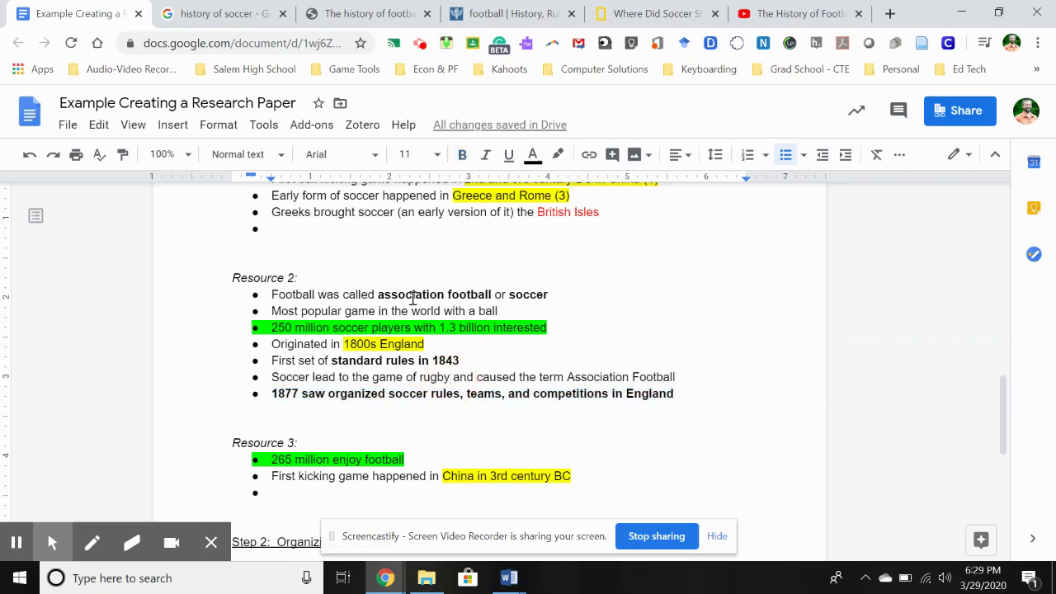
Step: Change the text color of "England" to red in the Resource 2 note "Originated in 1800s England"
scroll(407, 288, up, 1)
scroll(407, 288, down, 1)
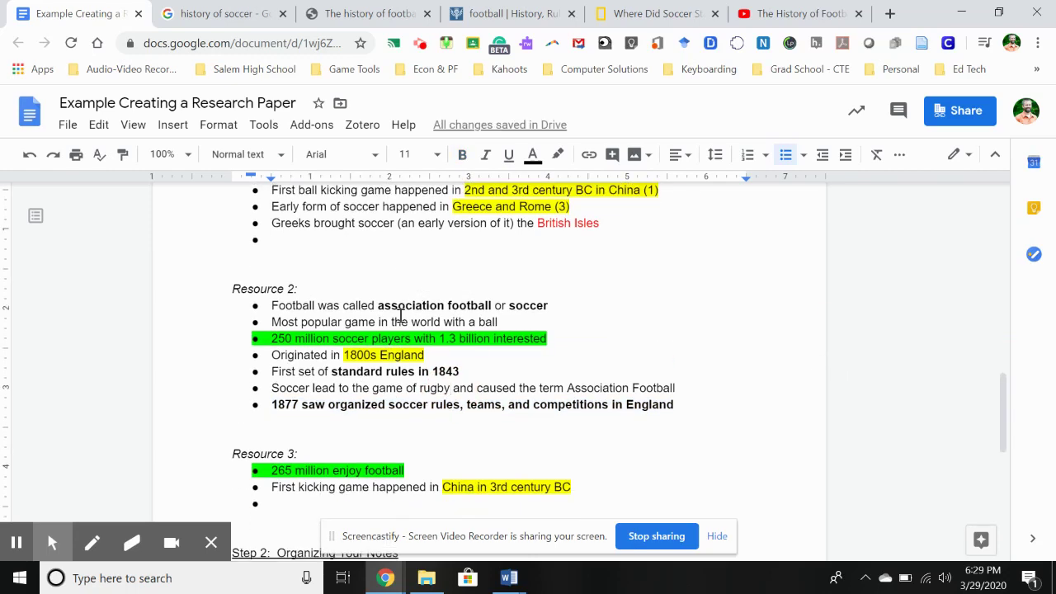
scroll(397, 295, up, 2)
scroll(397, 295, down, 1)
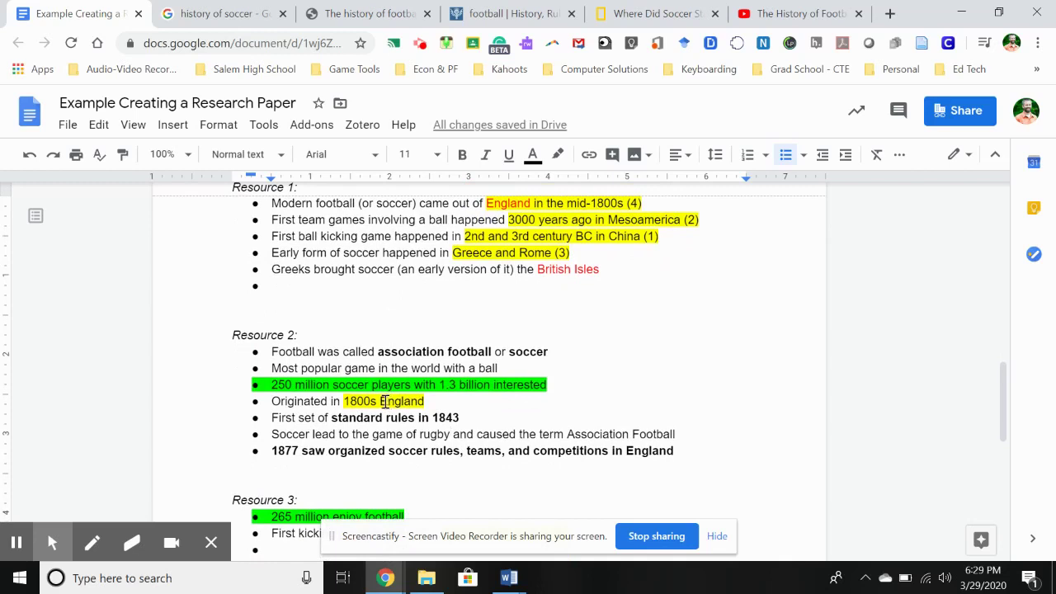
click(420, 401)
click(379, 402)
click(379, 402)
drag(380, 402, 425, 402)
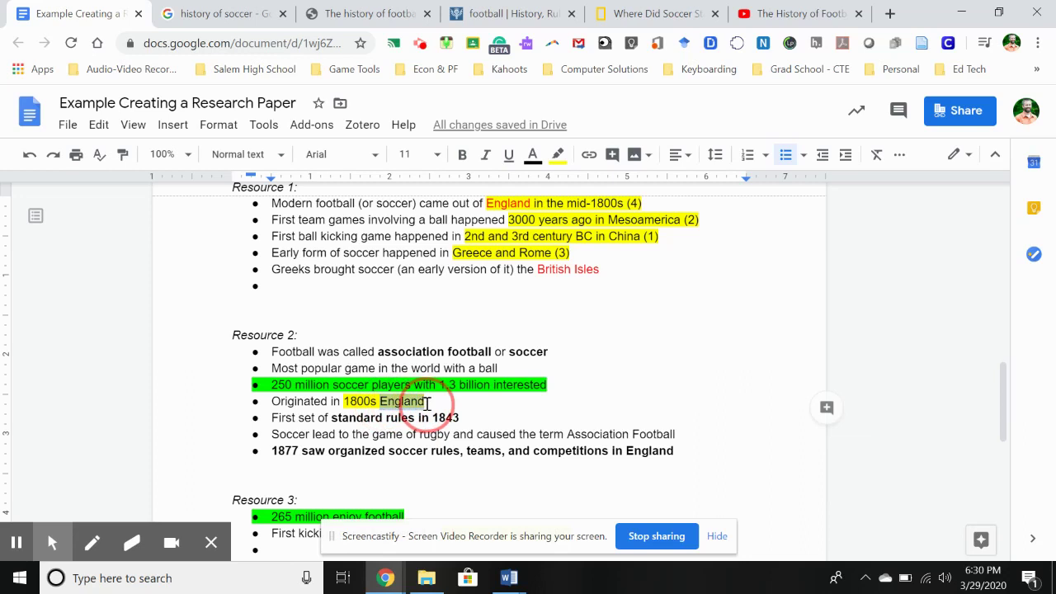
click(534, 159)
click(559, 206)
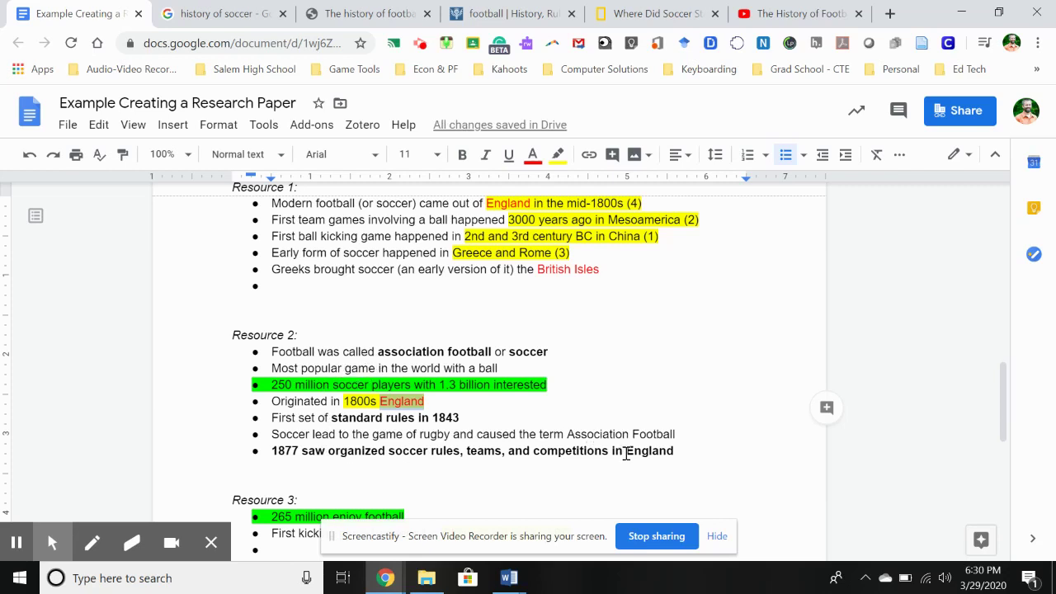
Step: Color the word "England" red in the bold 1877 note that ends the Resource 2 list
drag(628, 452, 675, 451)
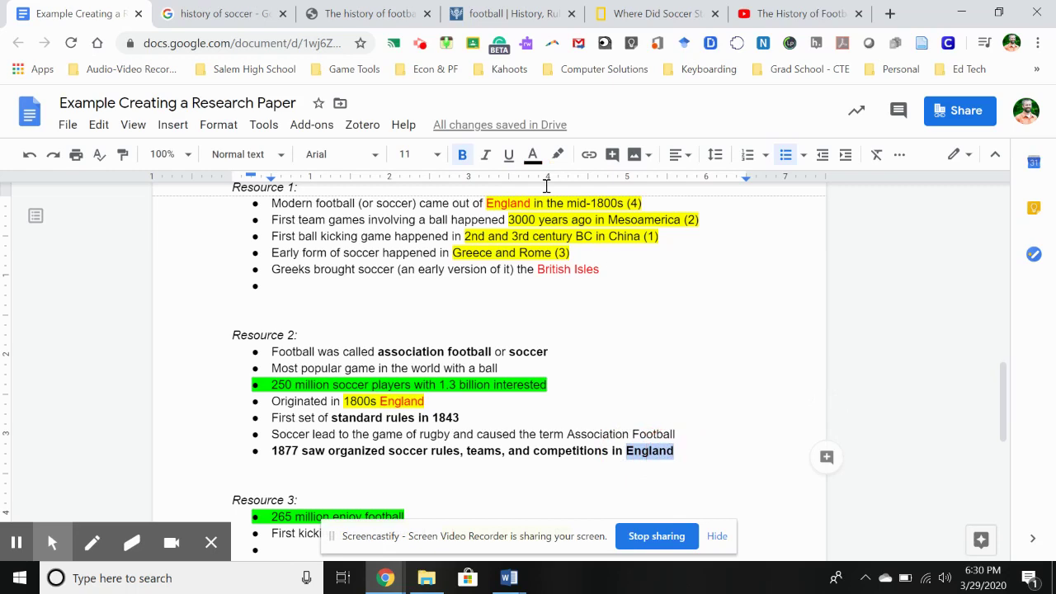
click(533, 154)
click(555, 205)
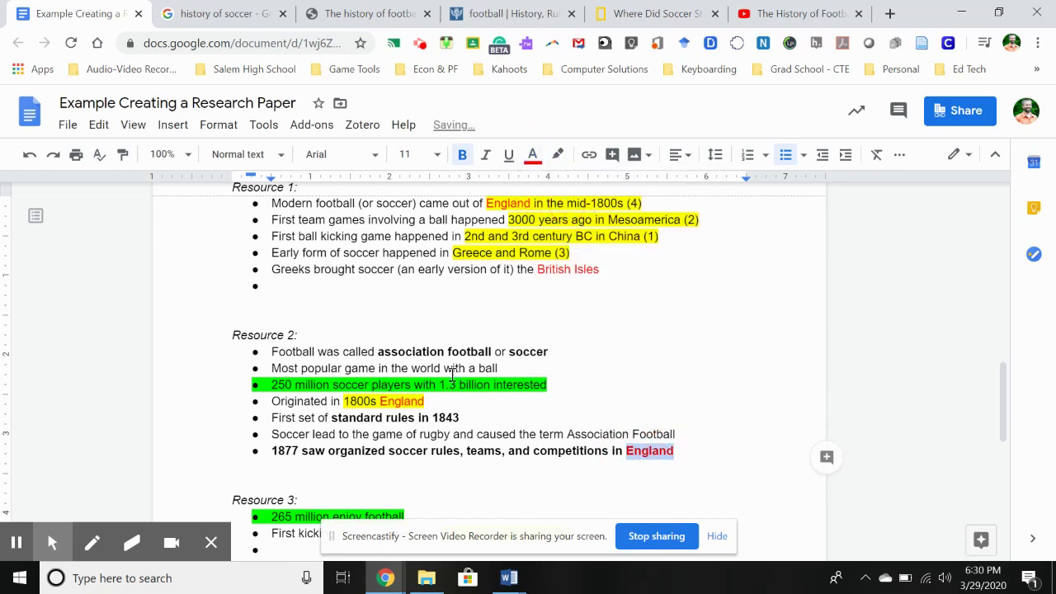
click(431, 368)
Step: Review the formatted notes for Resources 1 to 3 along with the topic, resource links and note-taking instructions of Step 1
scroll(514, 378, down, 2)
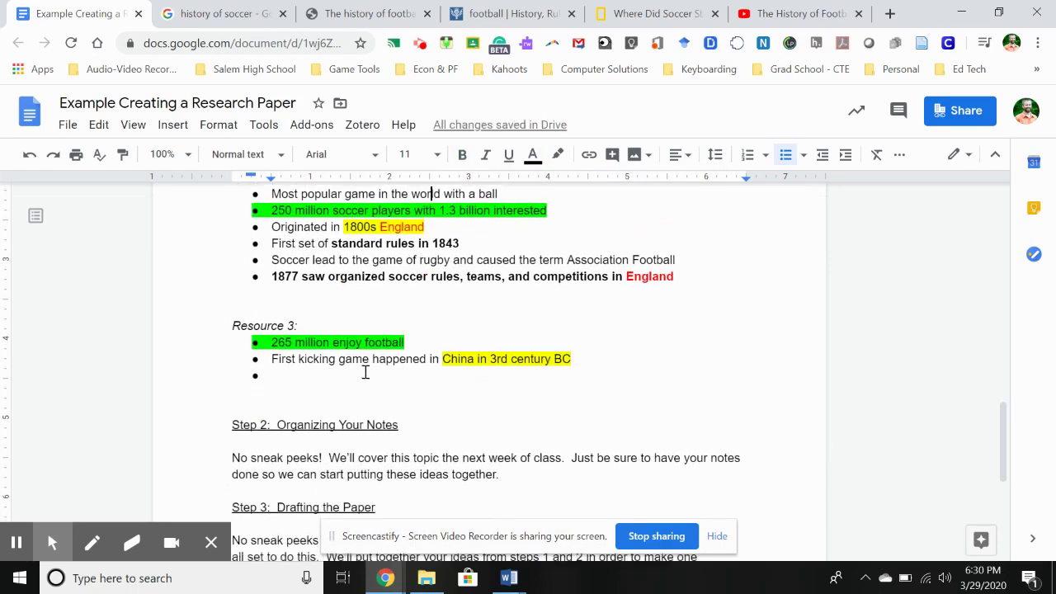
click(359, 372)
scroll(415, 374, up, 3)
scroll(415, 375, down, 2)
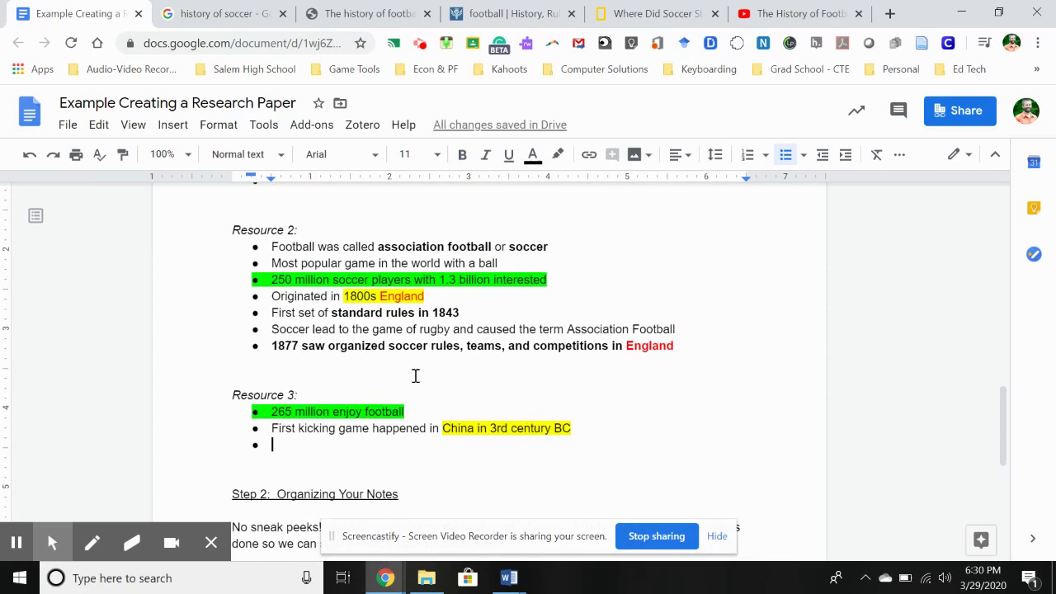
scroll(415, 375, up, 1)
scroll(415, 376, up, 2)
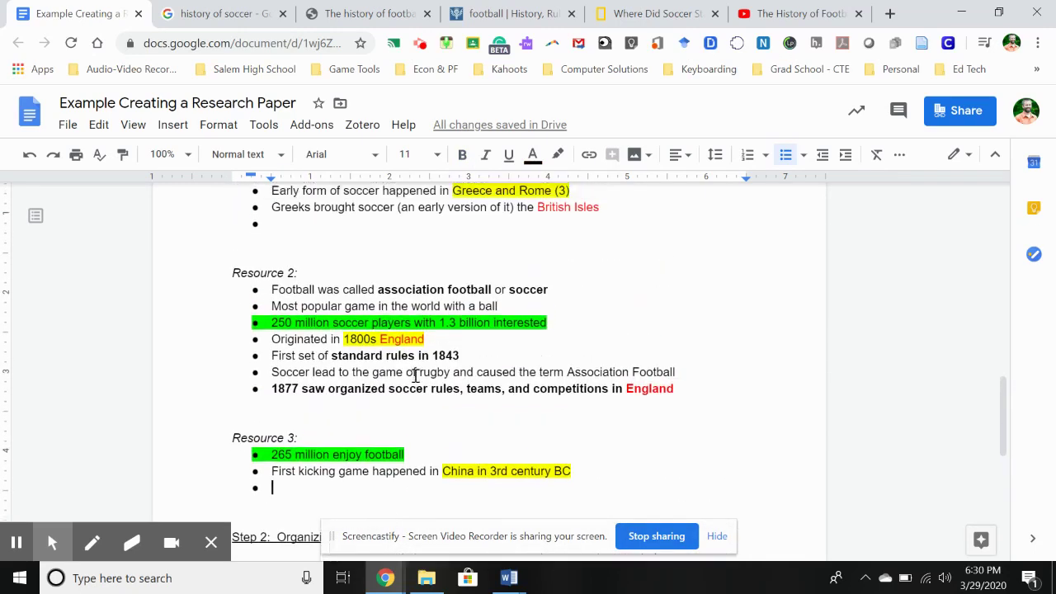
scroll(415, 375, up, 2)
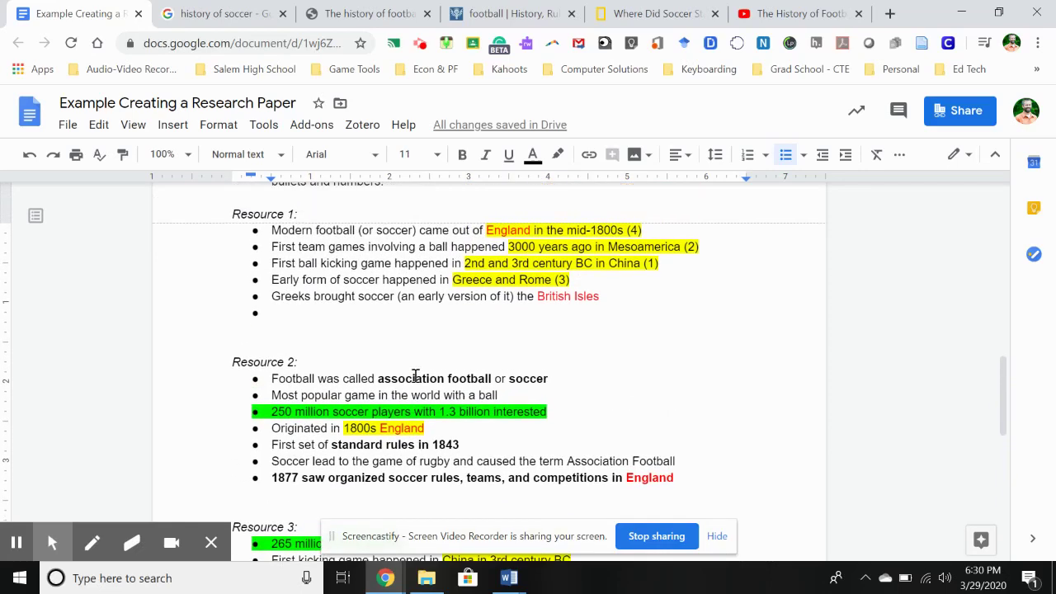
scroll(415, 375, down, 3)
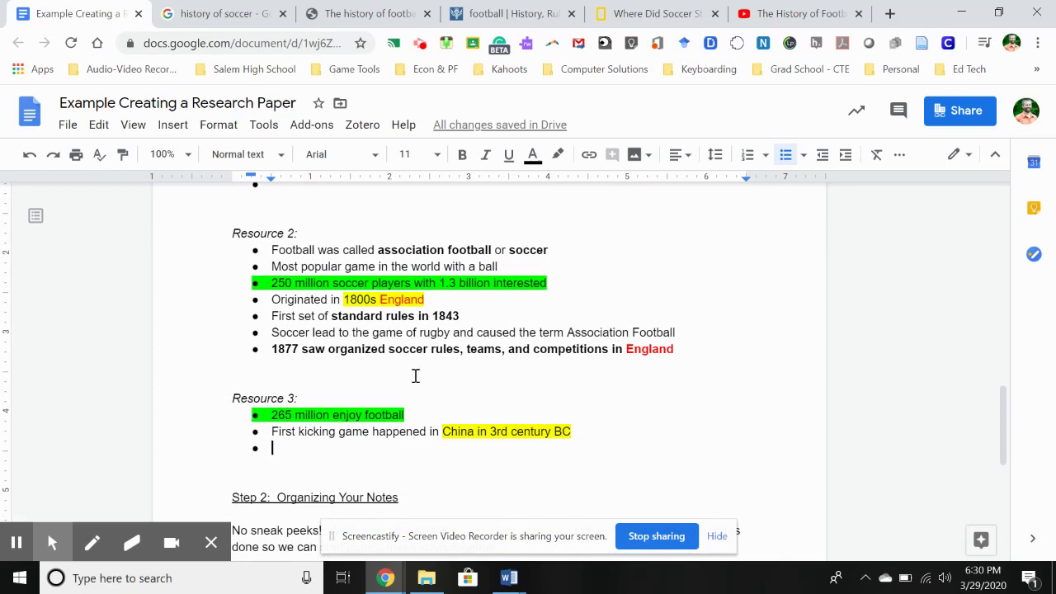
scroll(415, 375, up, 8)
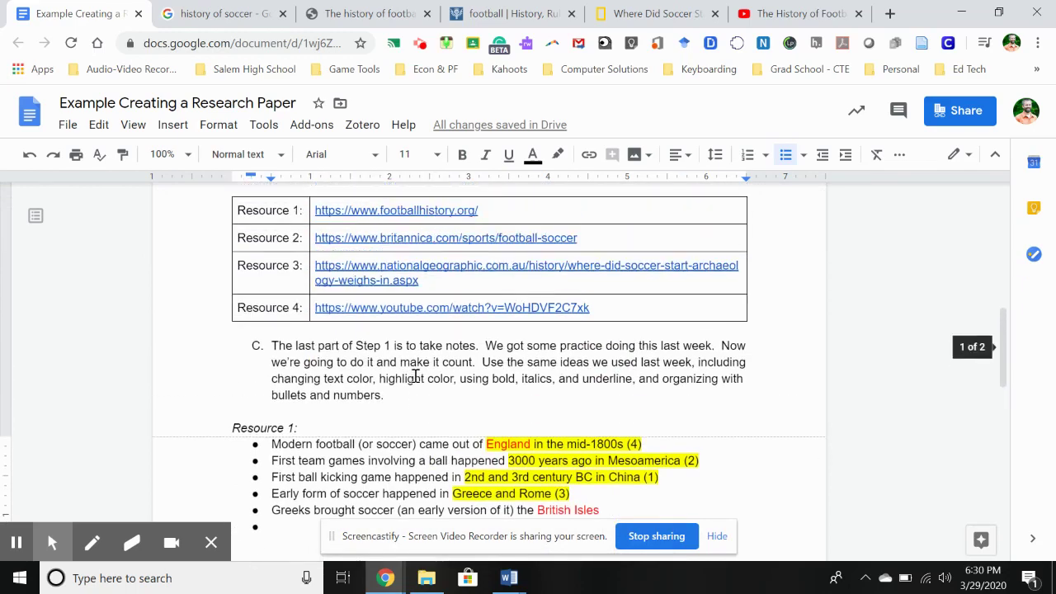
scroll(316, 352, up, 5)
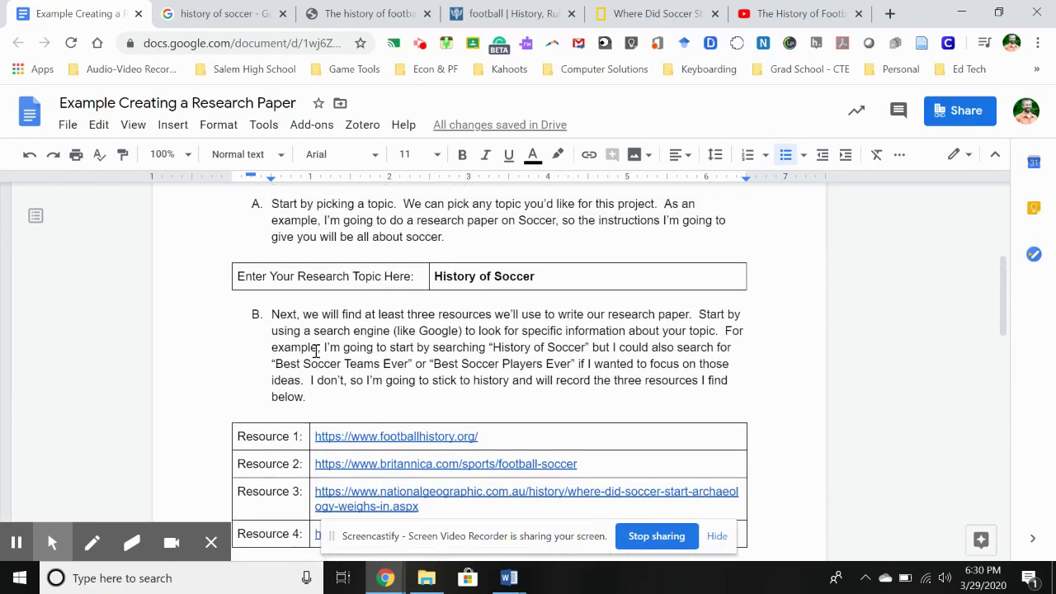
scroll(316, 352, down, 12)
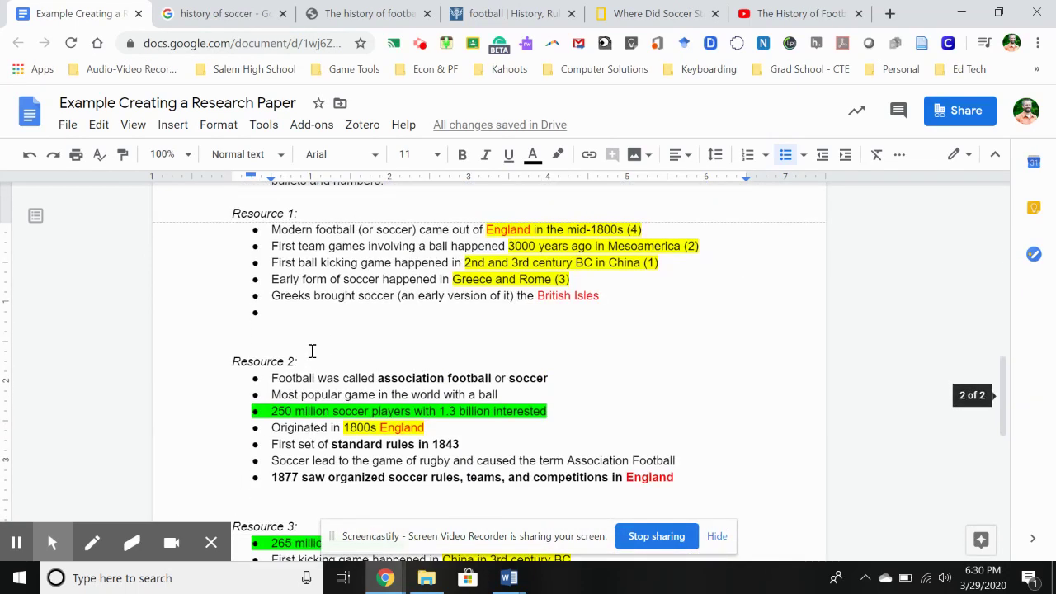
click(302, 316)
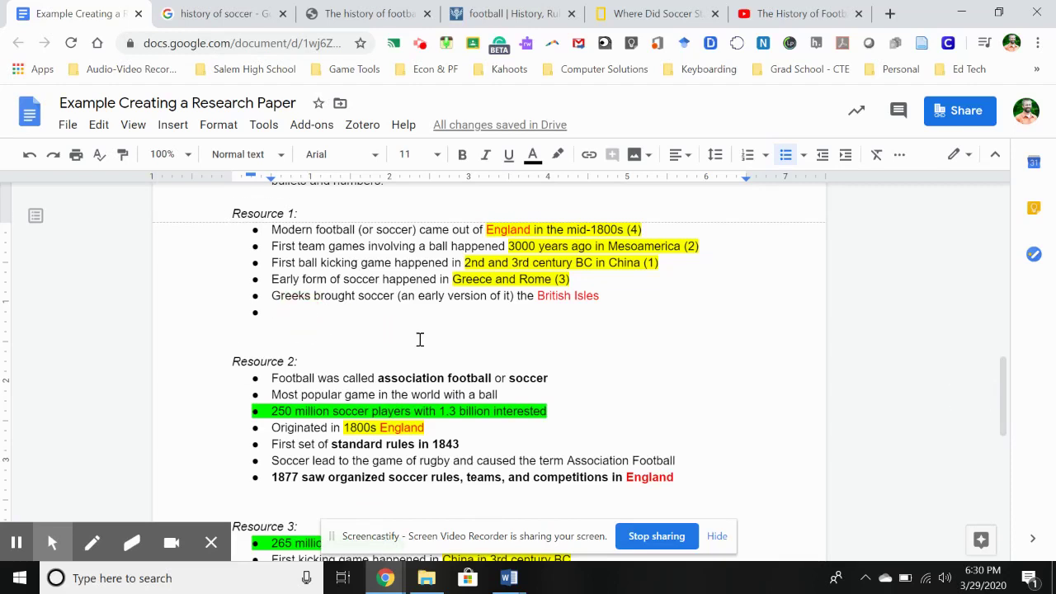
scroll(421, 339, down, 1)
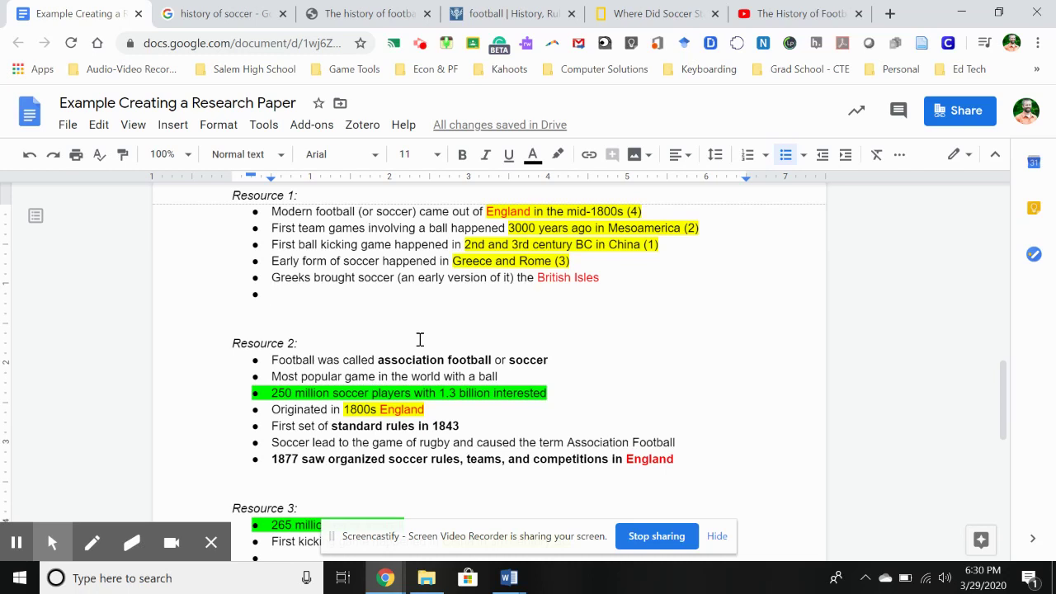
scroll(434, 337, down, 2)
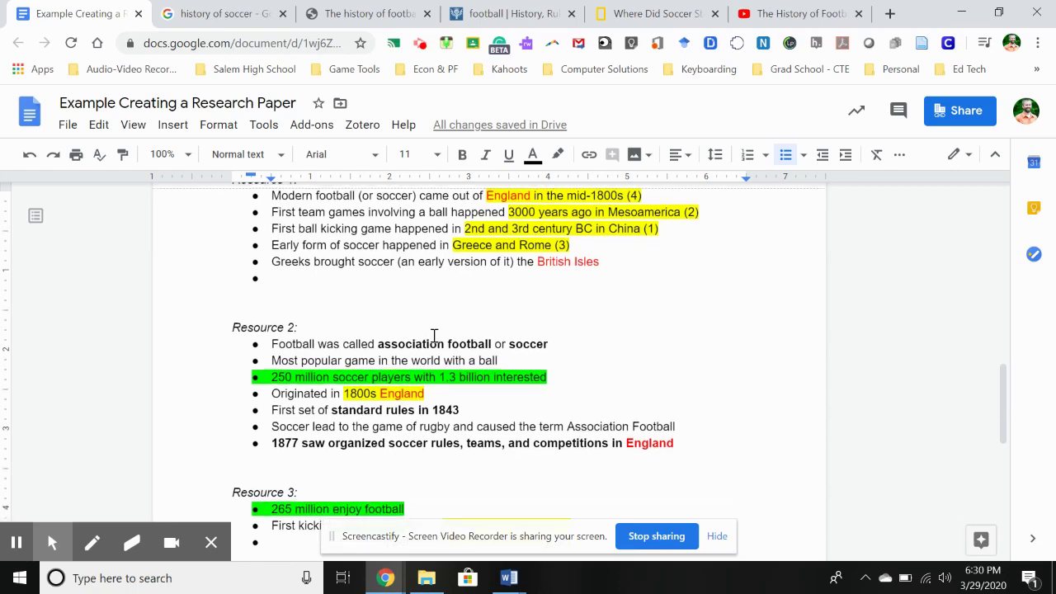
scroll(435, 338, down, 4)
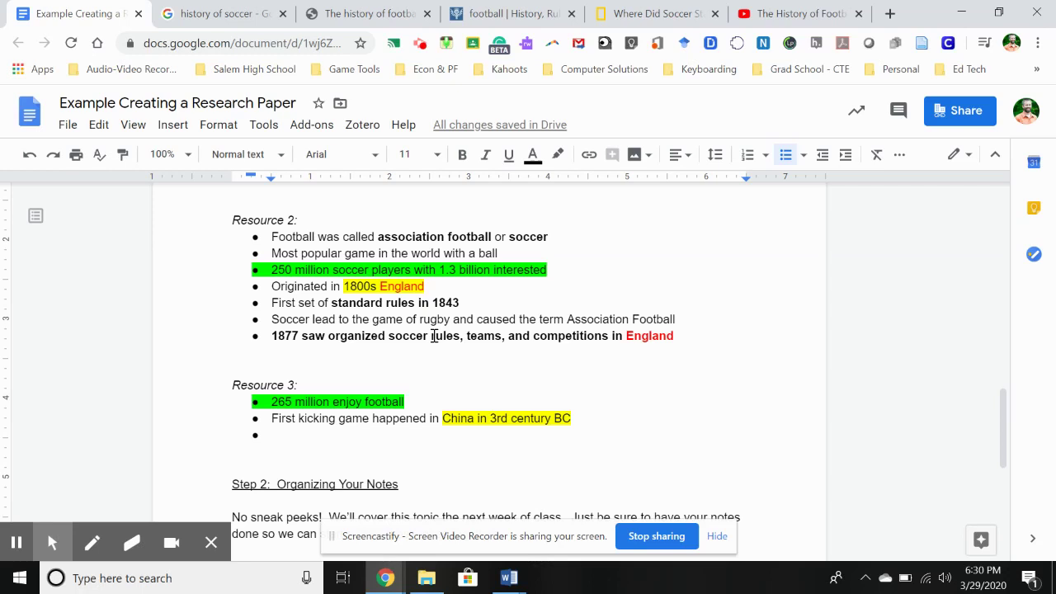
click(462, 318)
mouse_move(213, 546)
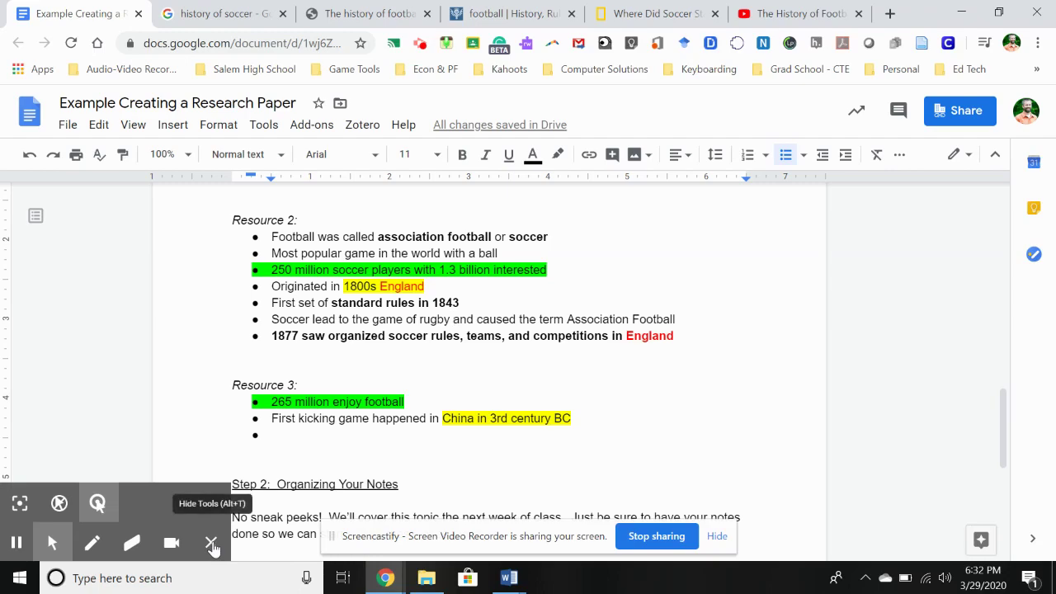